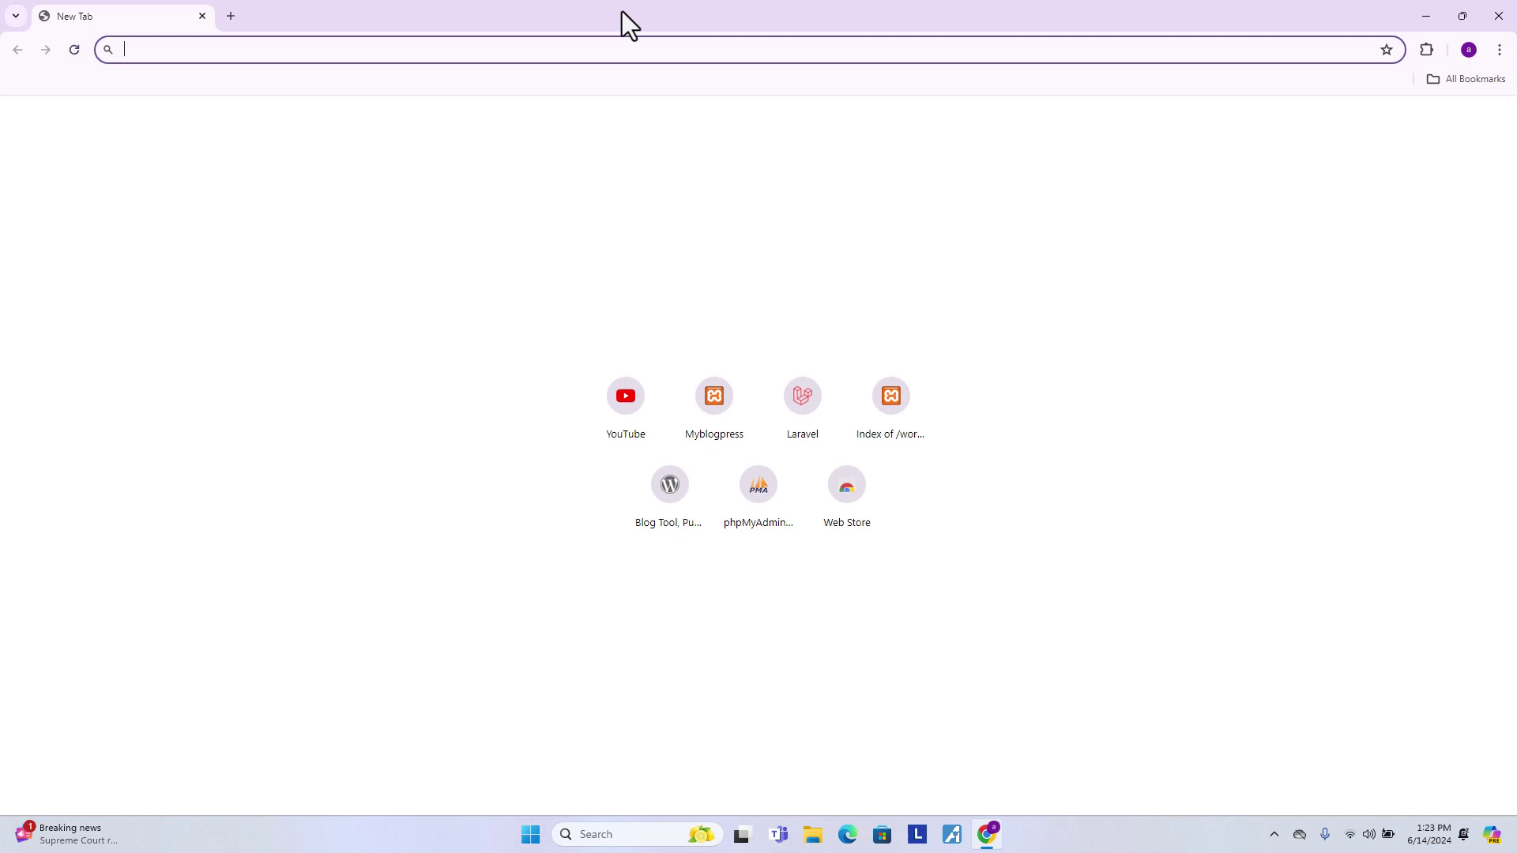
- Search the web for 'xampp' and go to the Apache Friends XAMPP home page
text(xampp)
key(Return)
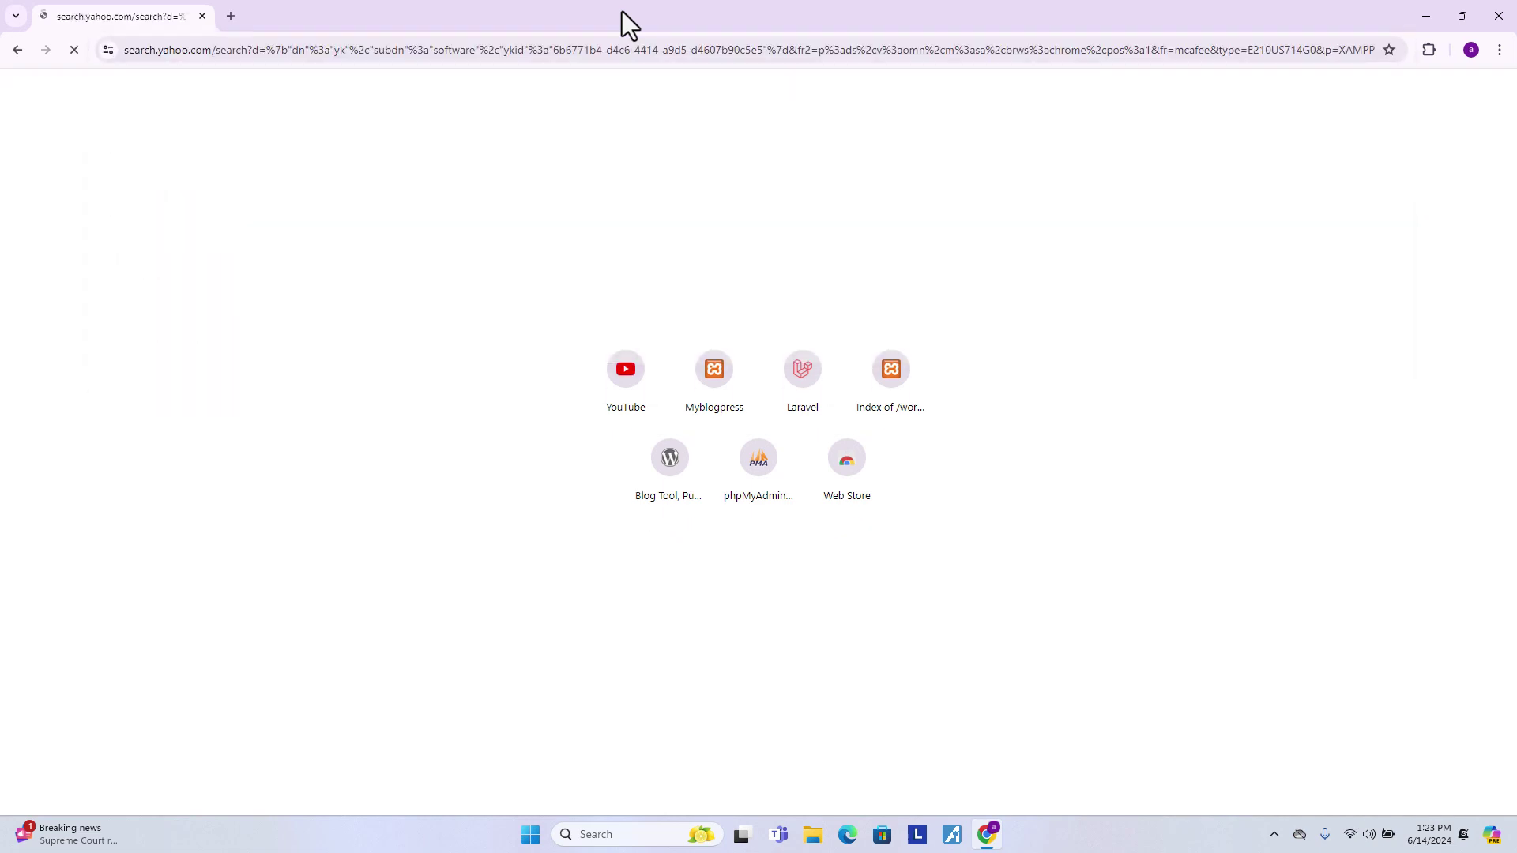
click(237, 235)
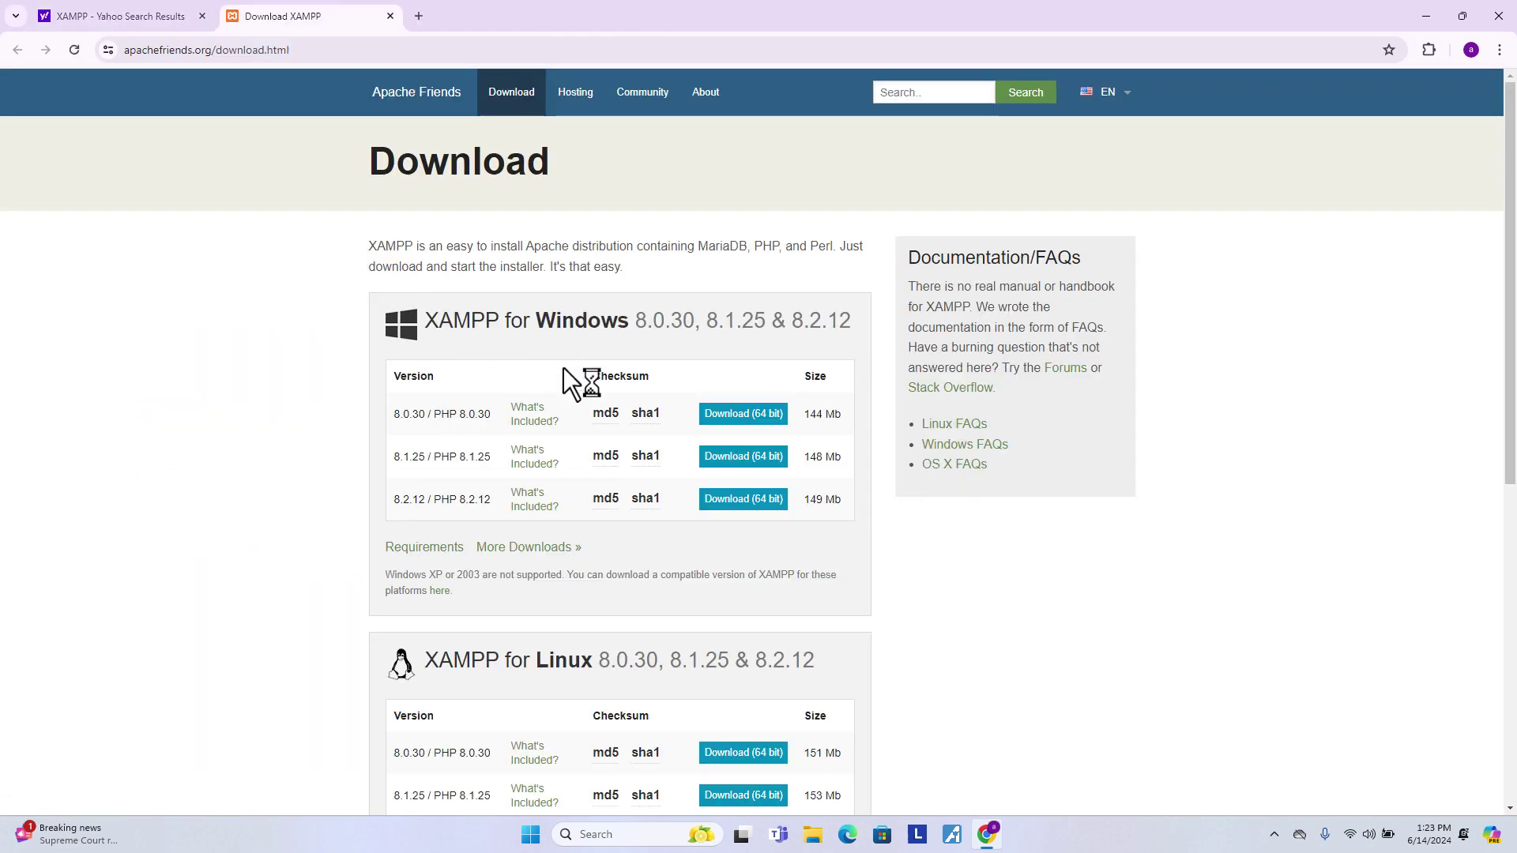
click(373, 92)
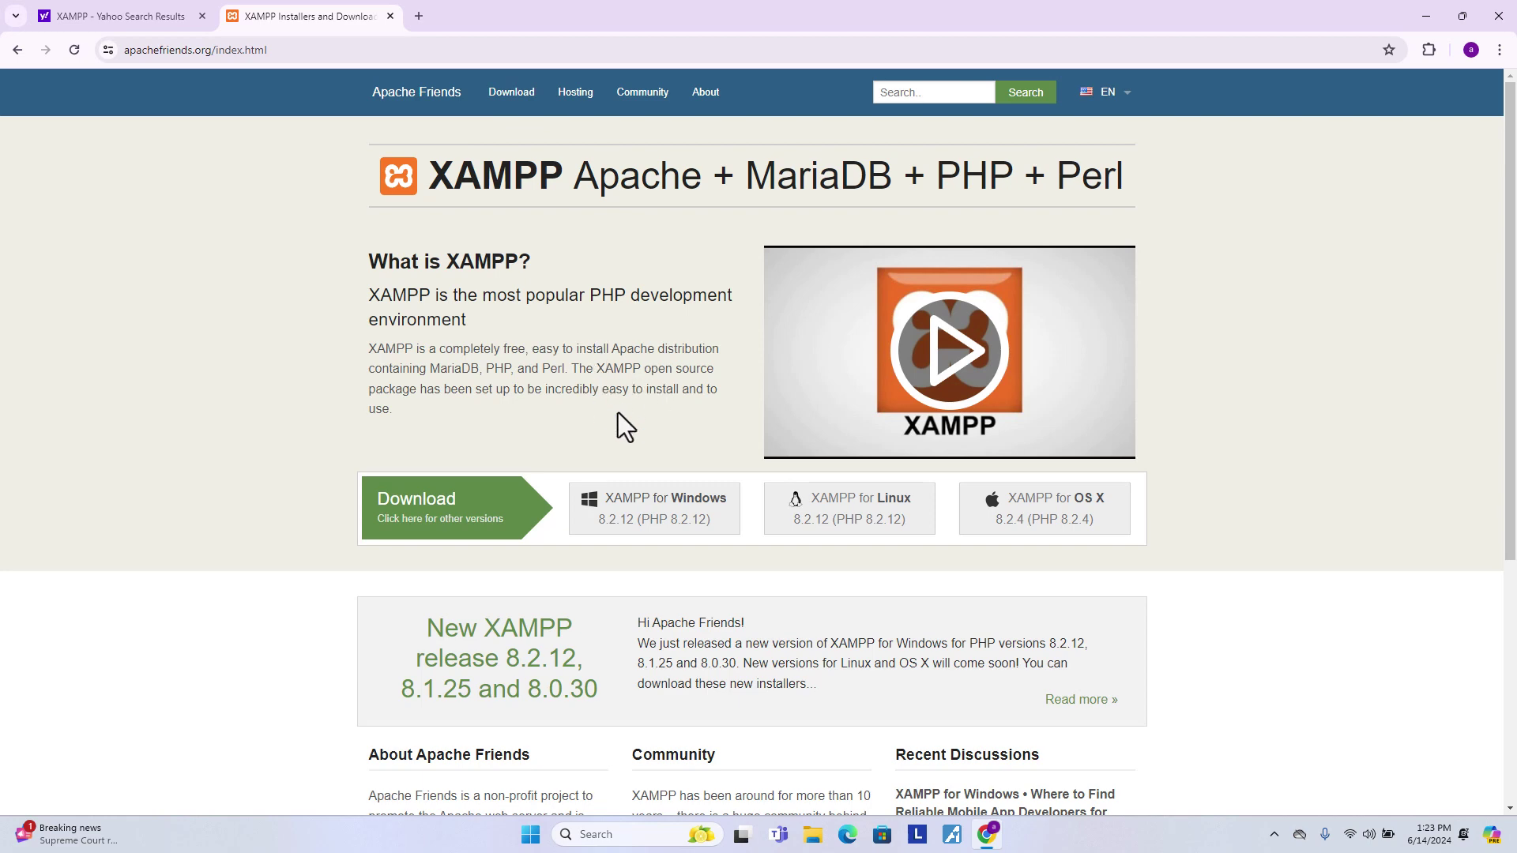
- Download the XAMPP for Windows installer from SourceForge and confirm it in recent downloads
click(673, 524)
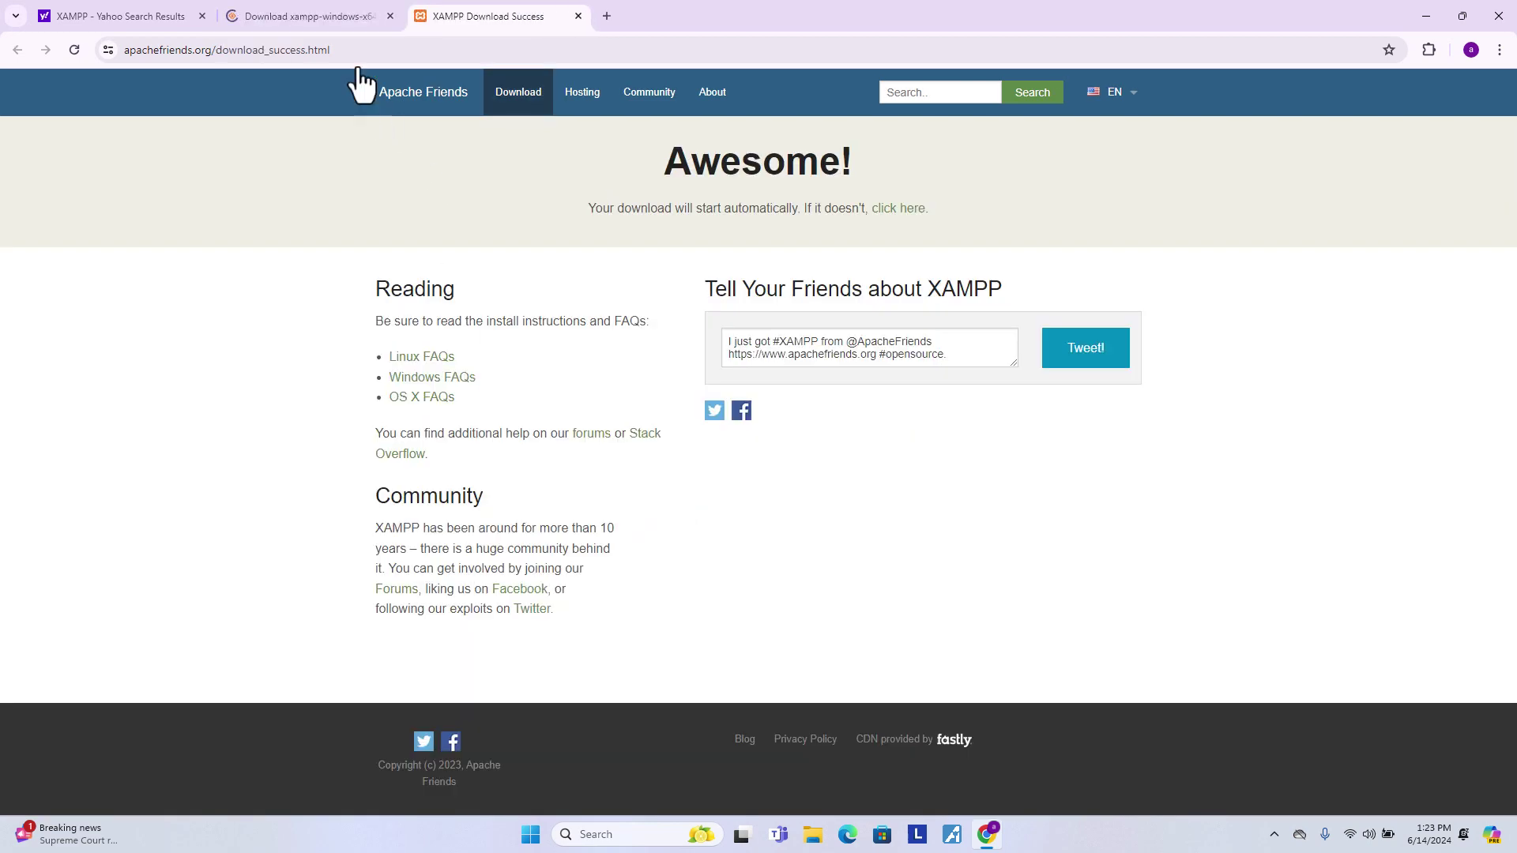
click(310, 9)
click(506, 16)
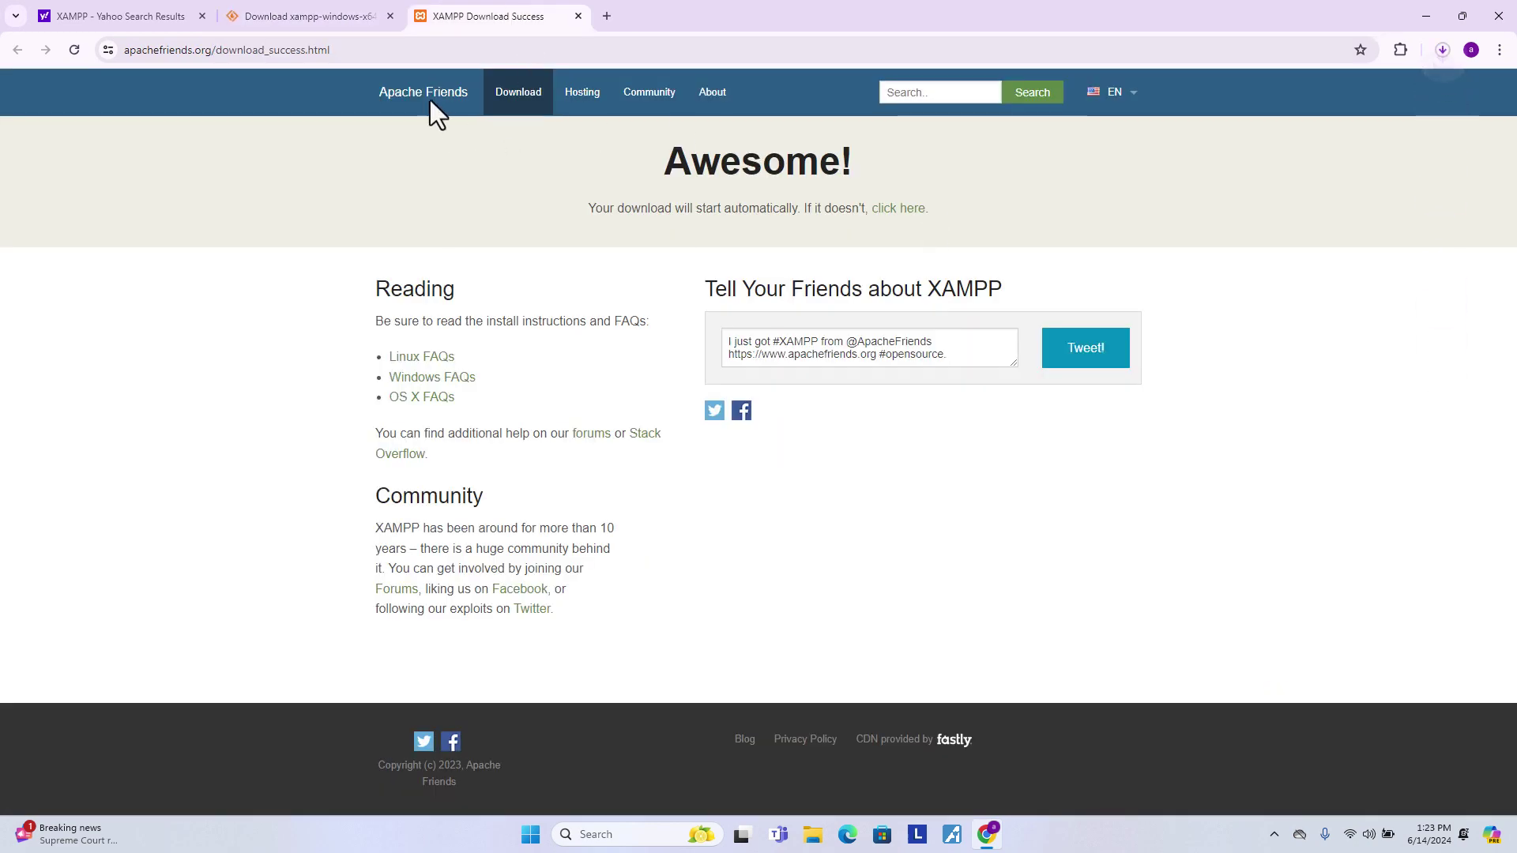
click(430, 99)
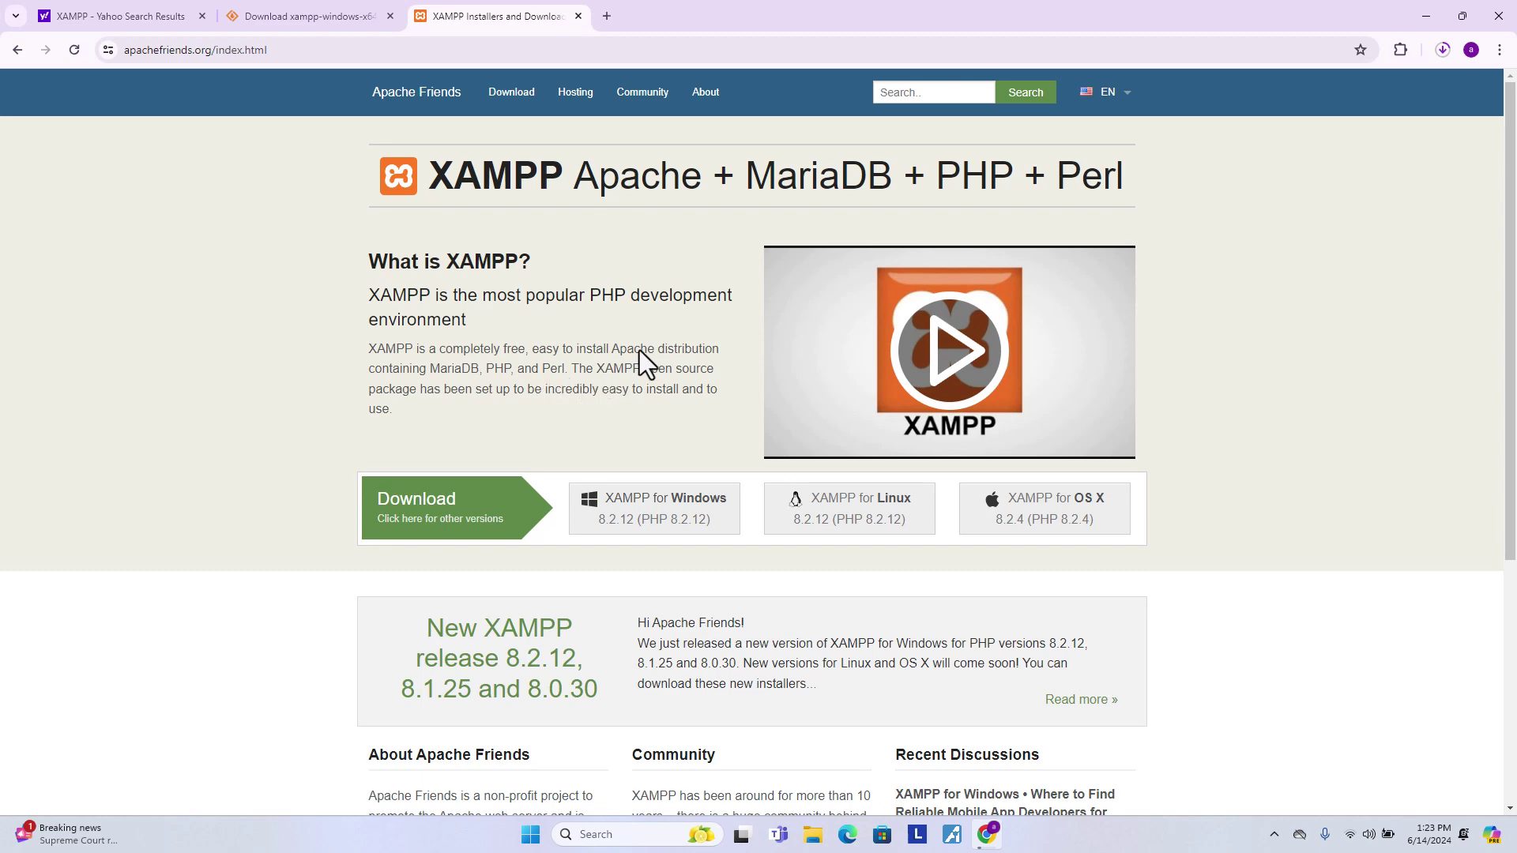
click(305, 16)
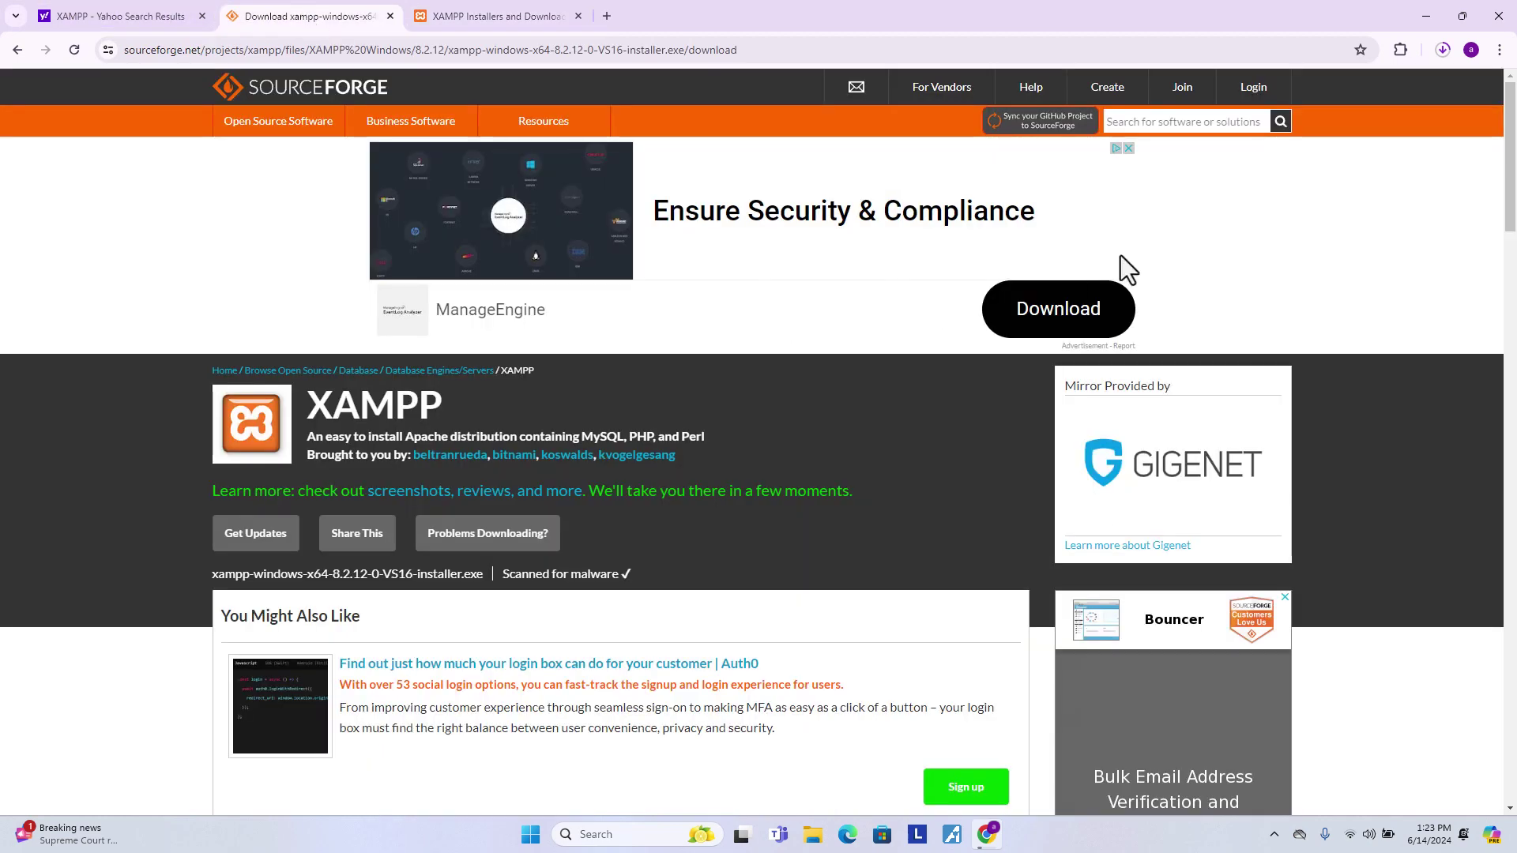
click(1441, 51)
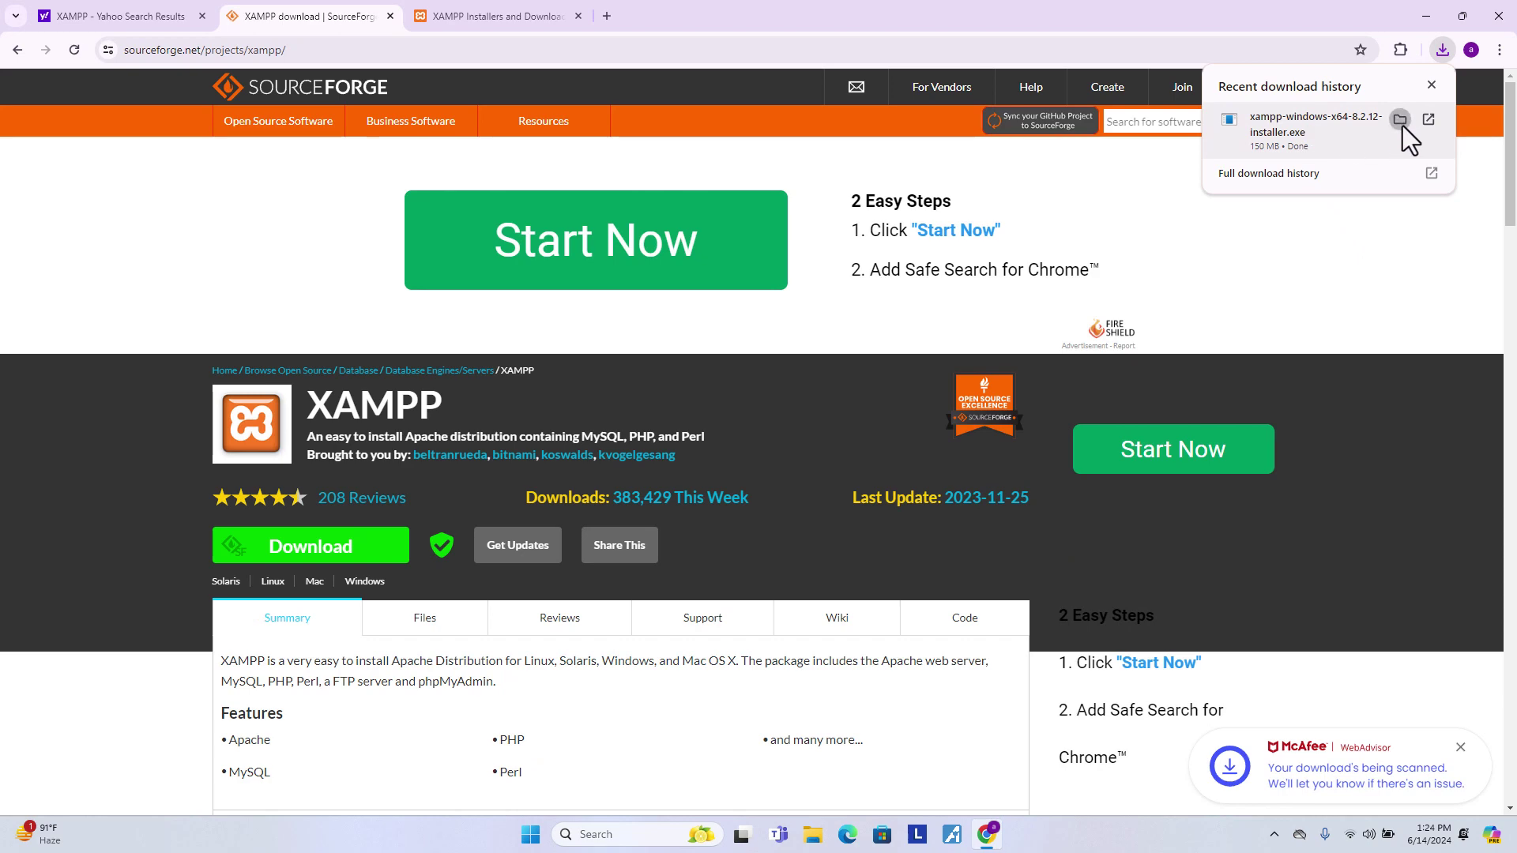
- Run xampp-windows-x64-8.2.12-0-VS16-installer from the Downloads folder, then minimize File Explorer
click(1401, 122)
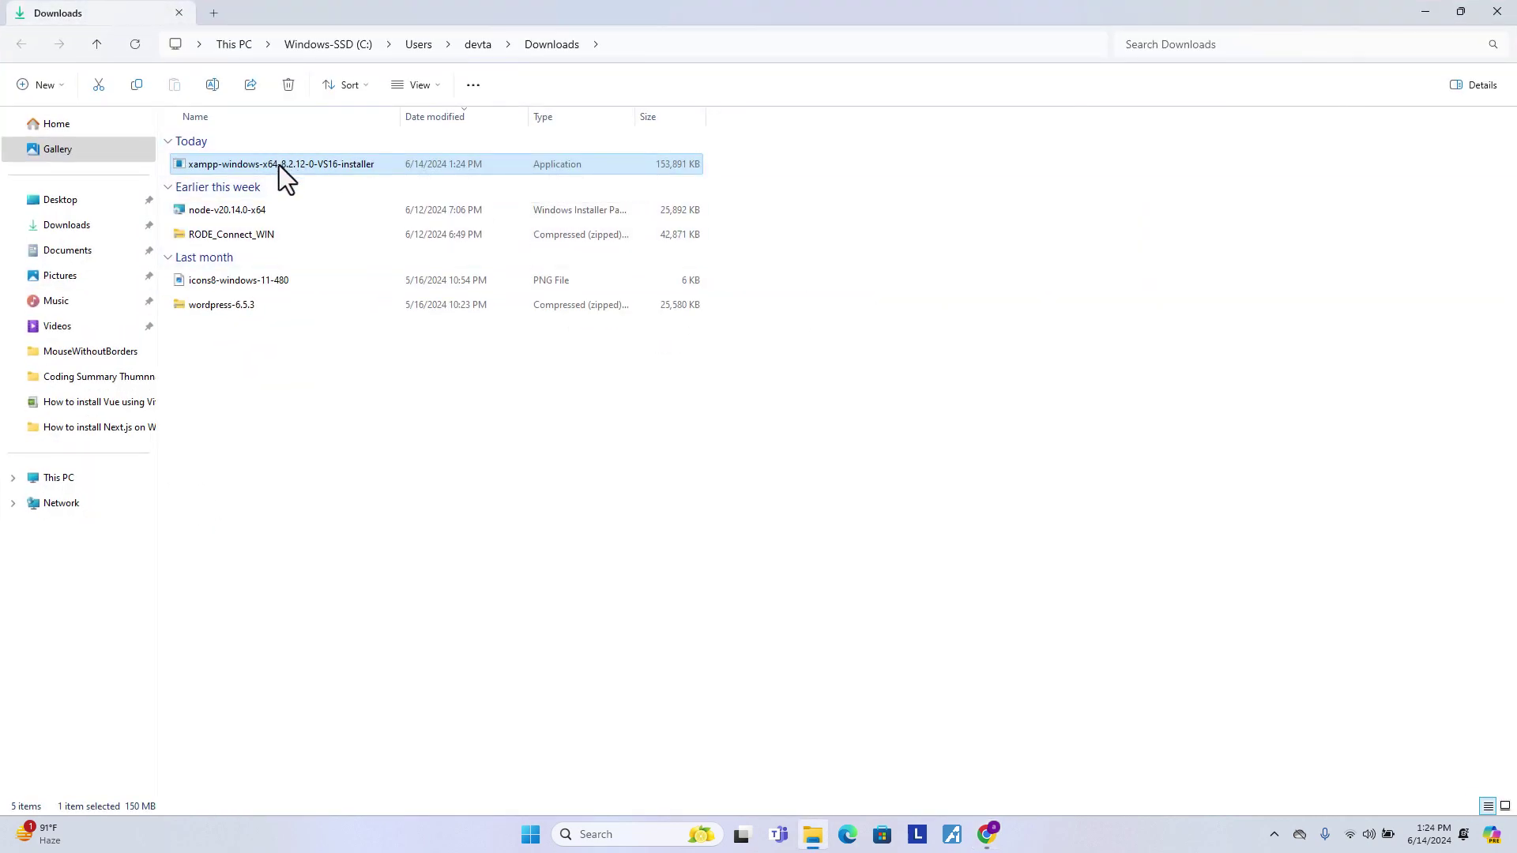
double_click(278, 164)
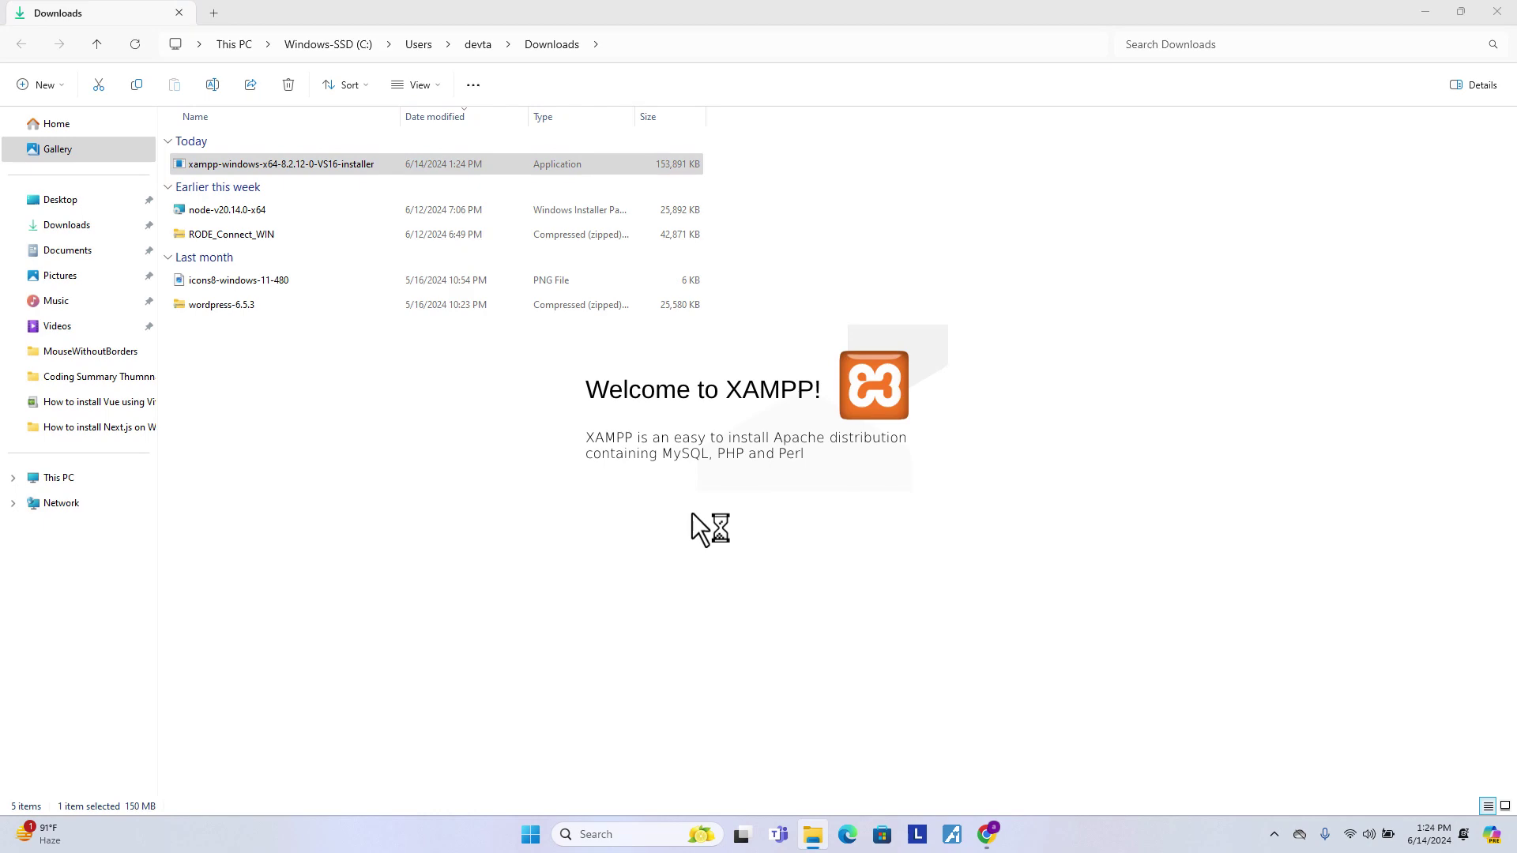
click(1424, 11)
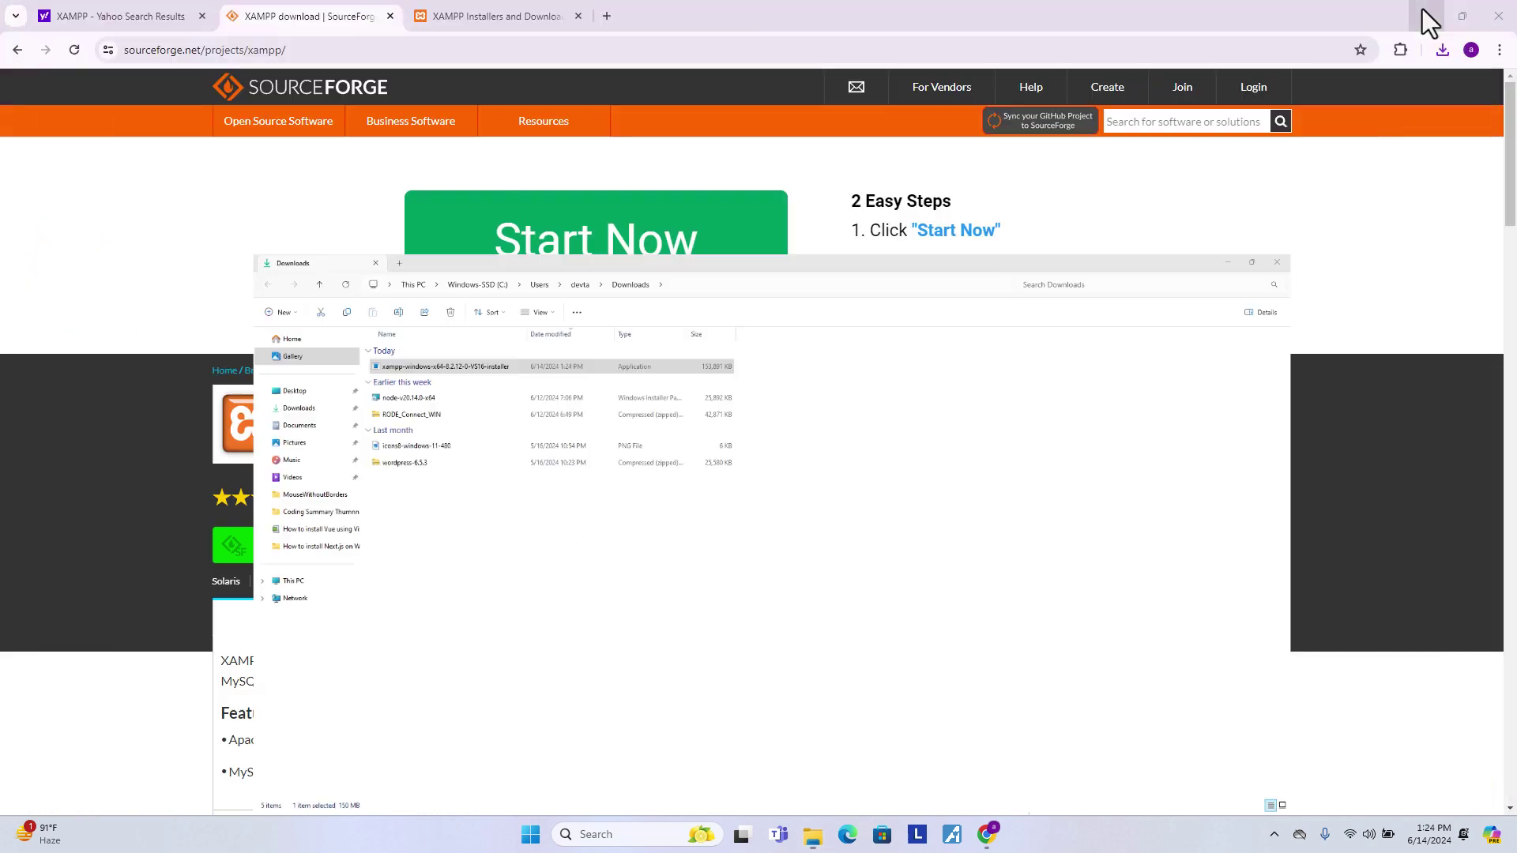
- Run XAMPP Setup with default components, C:\xampp folder and English, launching the Control Panel at the end
click(866, 477)
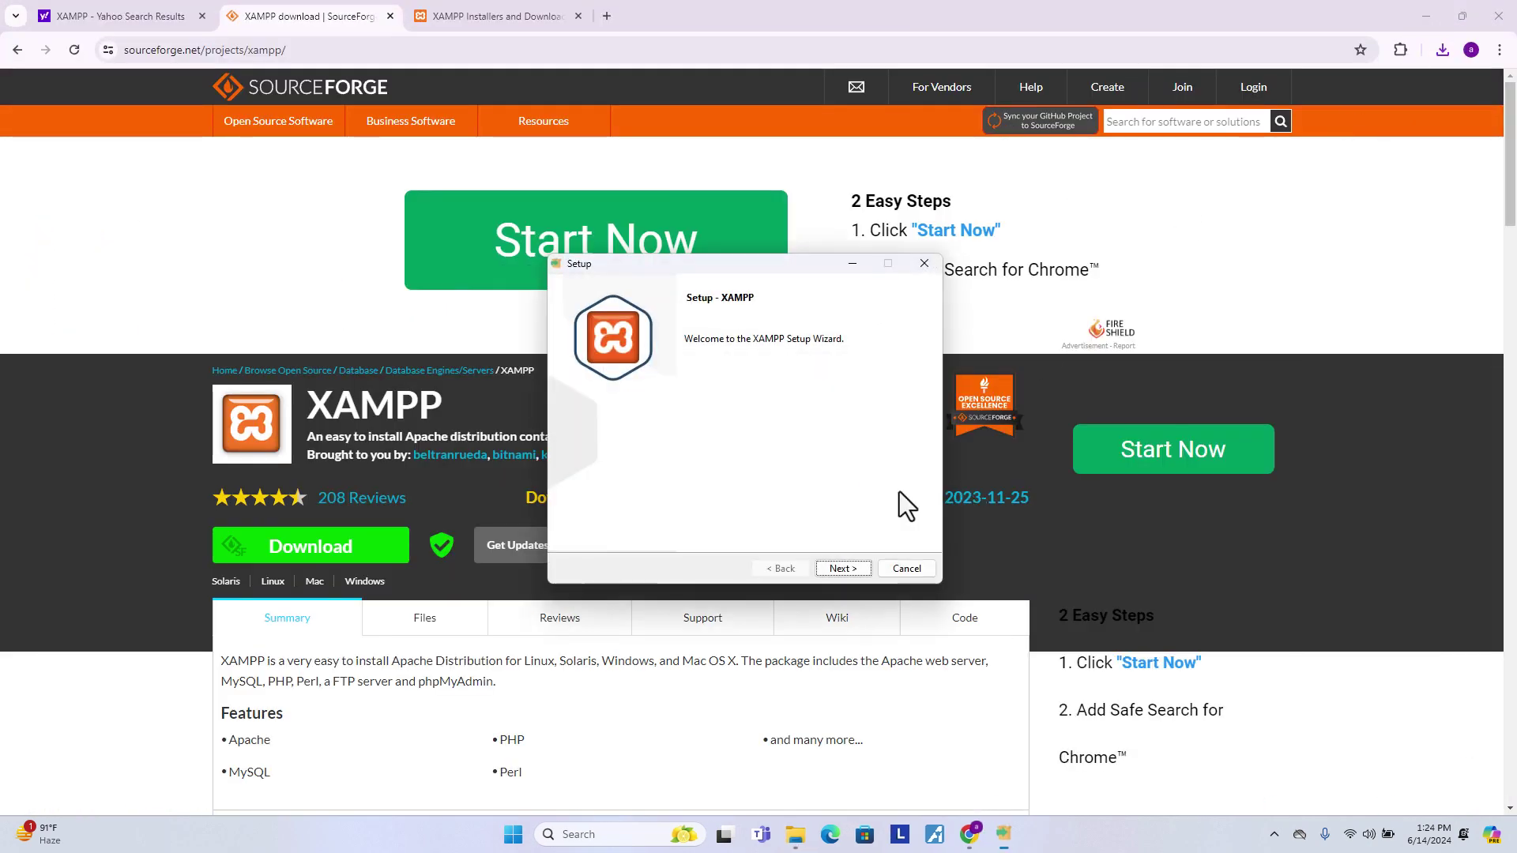
click(842, 569)
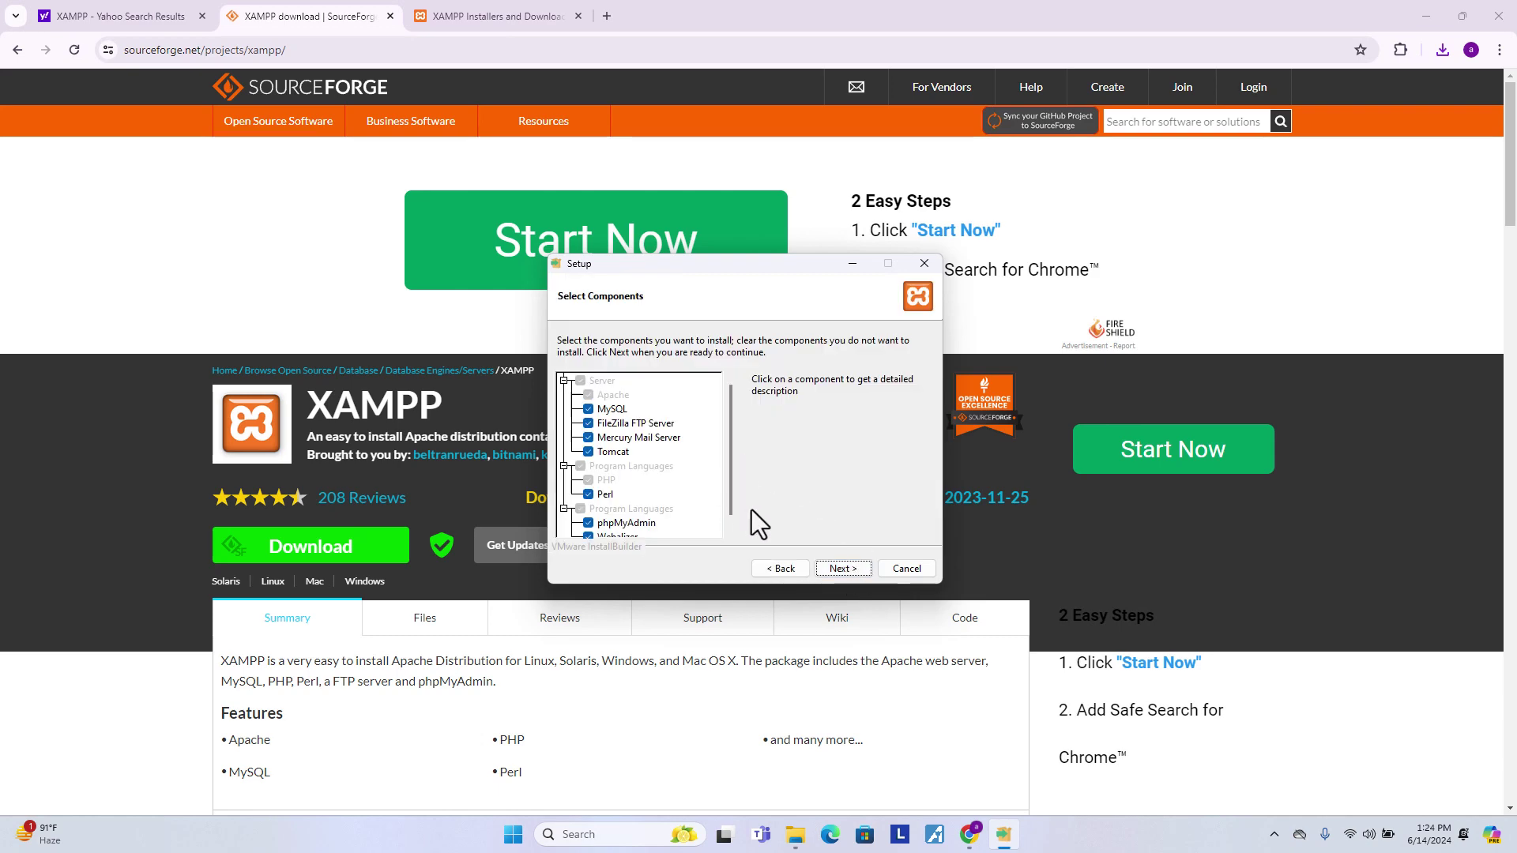
click(1420, 12)
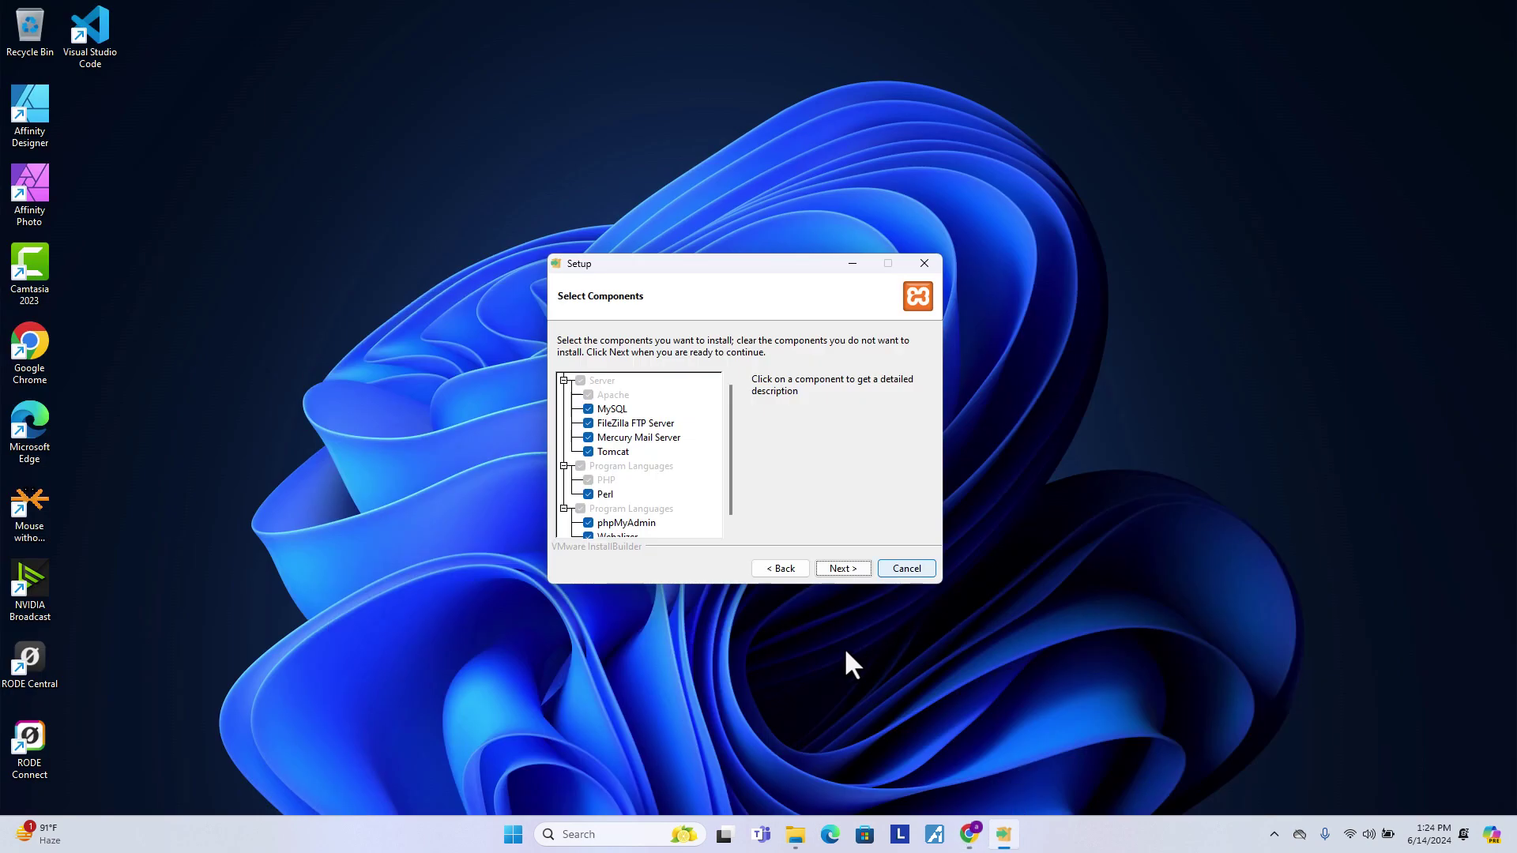
click(857, 569)
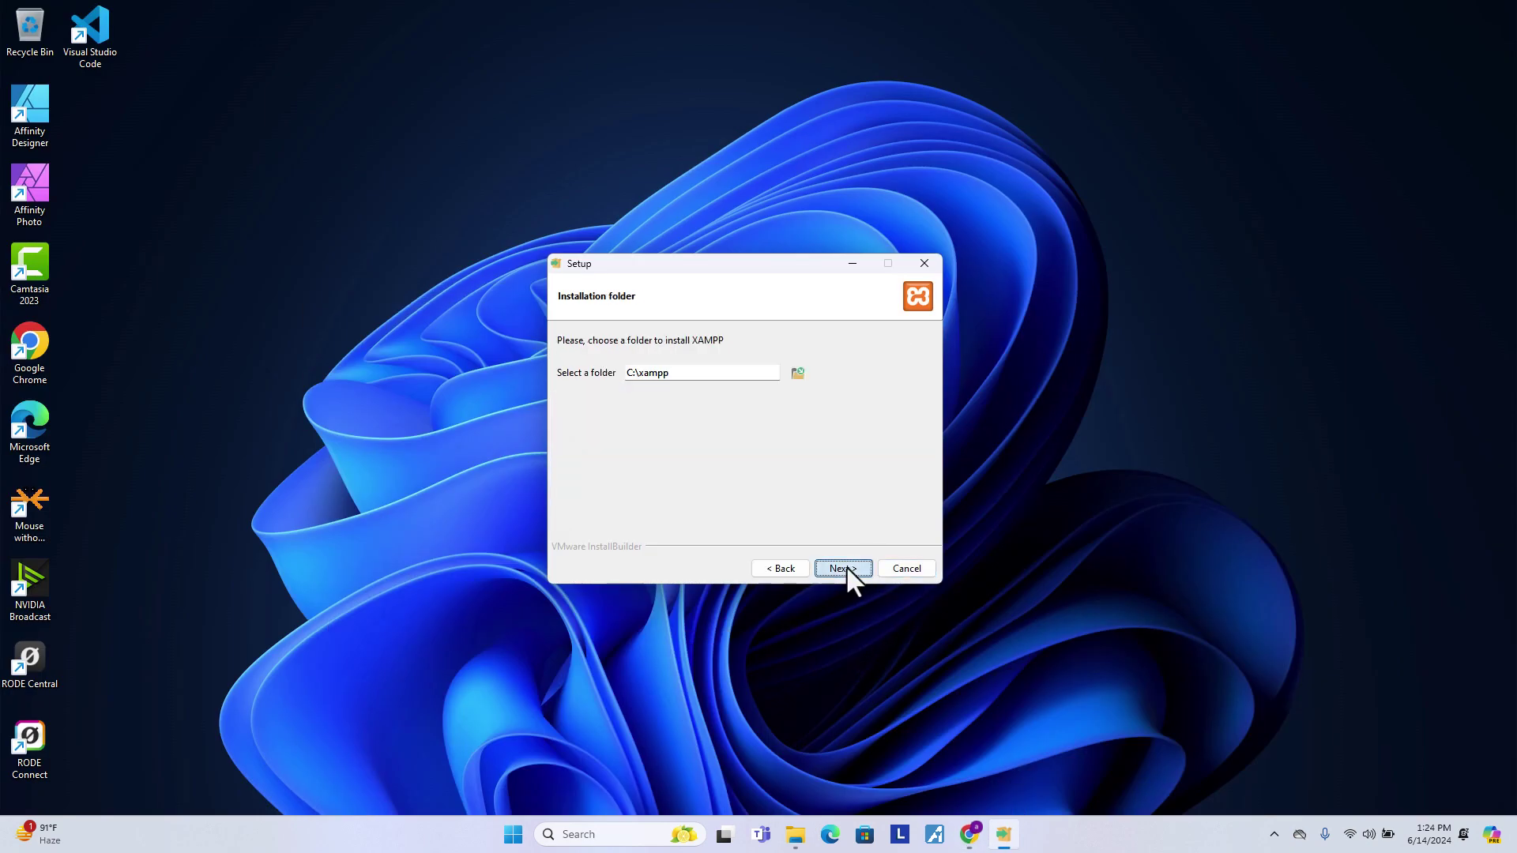
click(847, 568)
click(844, 569)
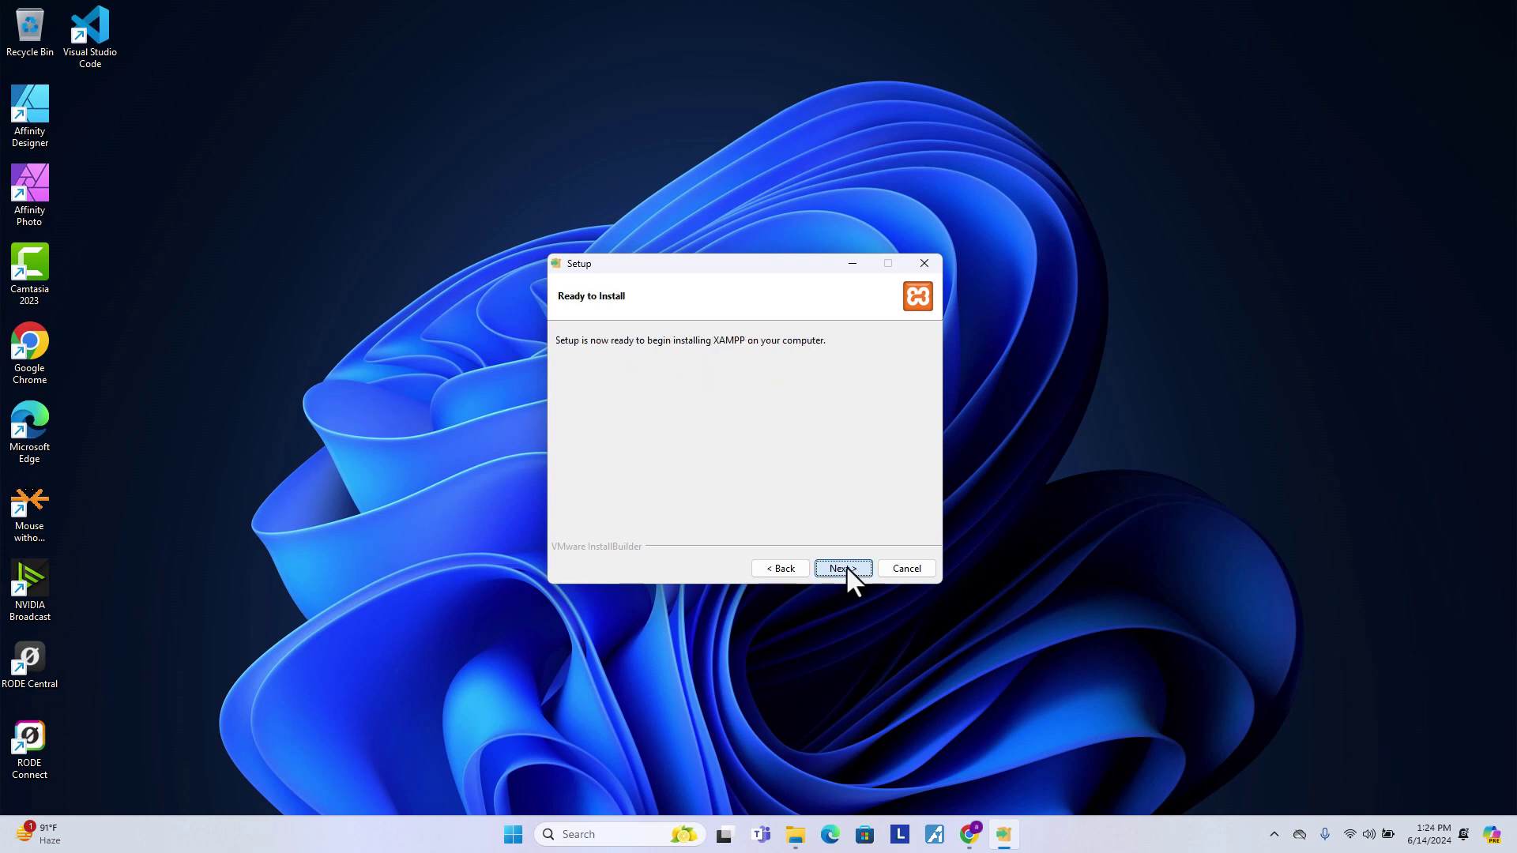
click(846, 566)
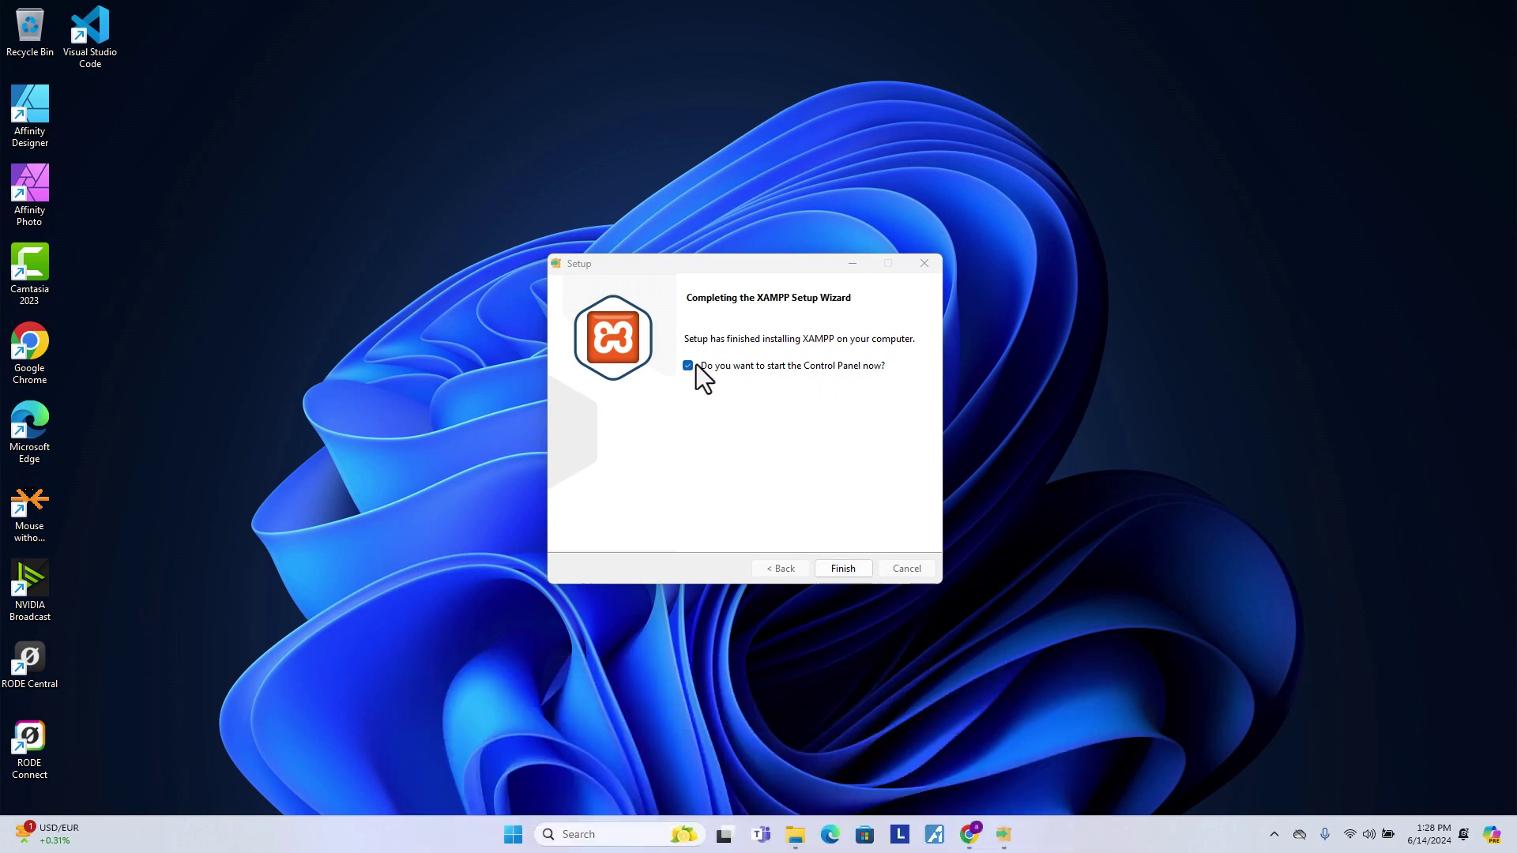
click(845, 569)
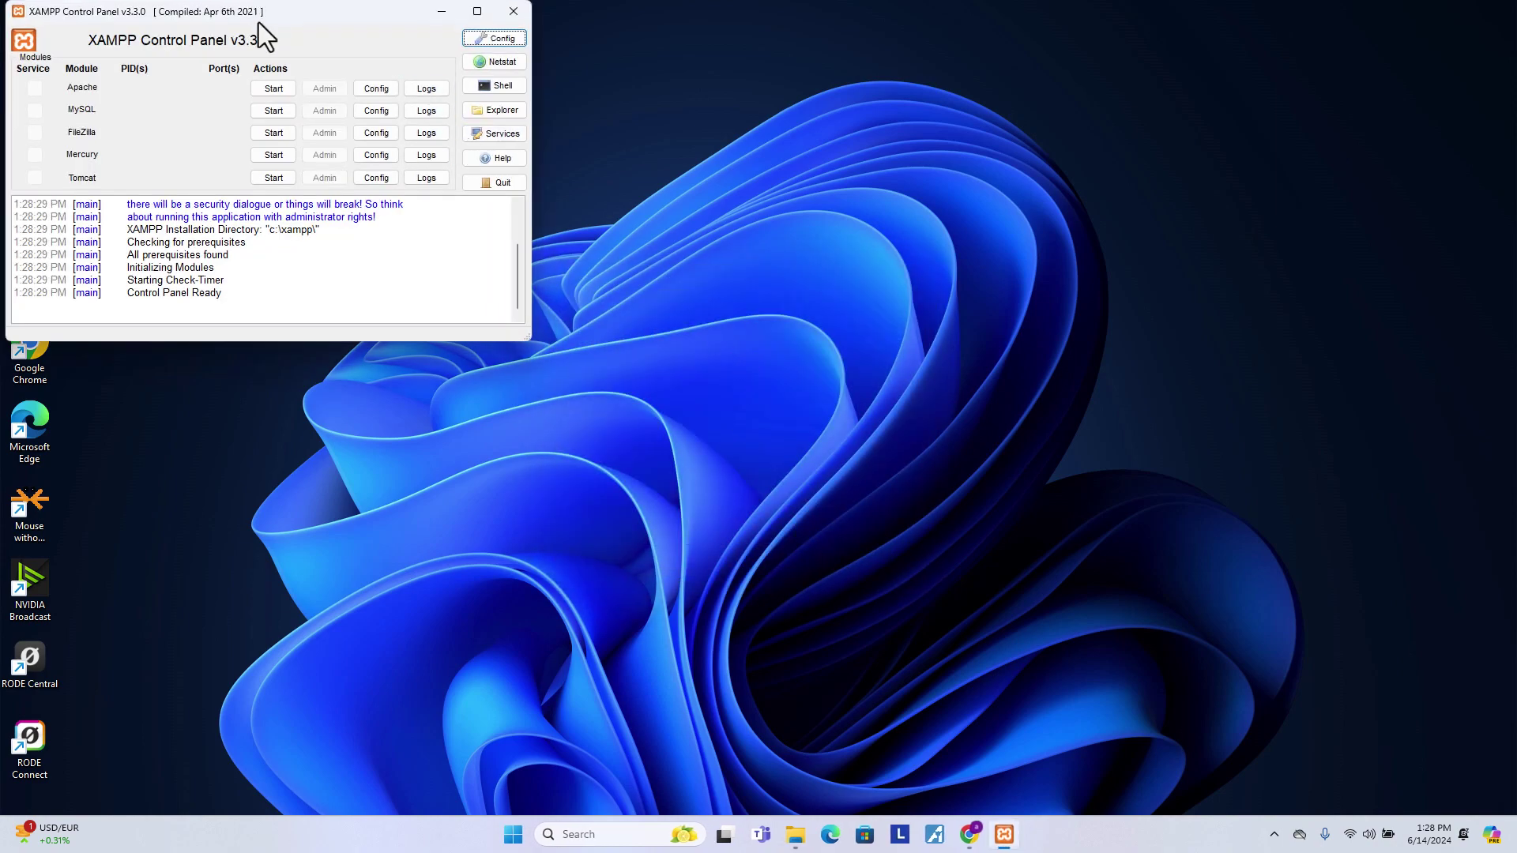
- Reopen XAMPP Control Panel from Windows search and start Apache and MySQL
drag(258, 22, 591, 201)
click(846, 191)
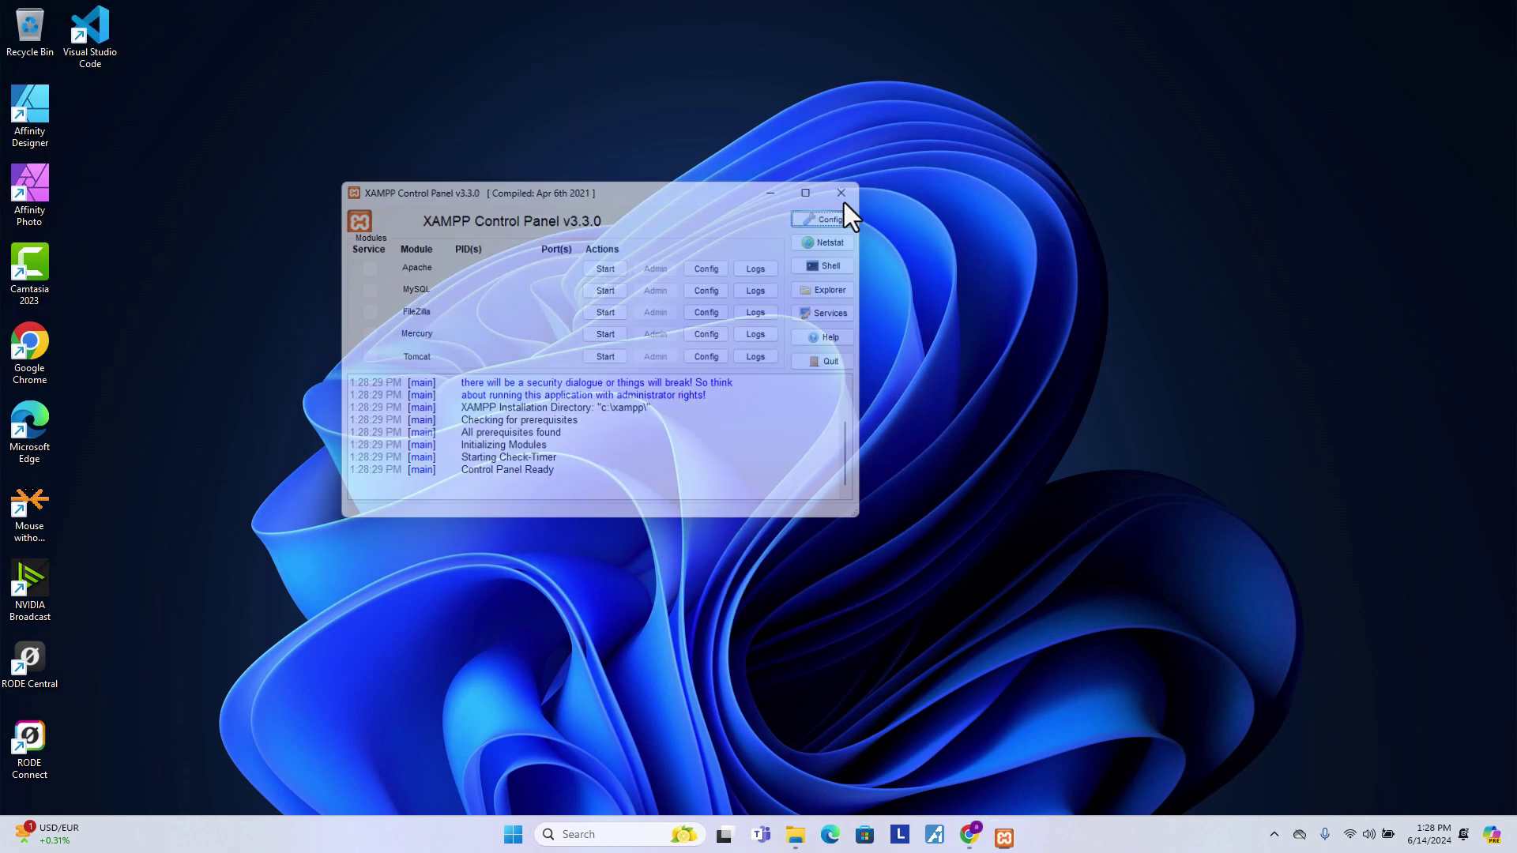
click(615, 837)
text(xampp)
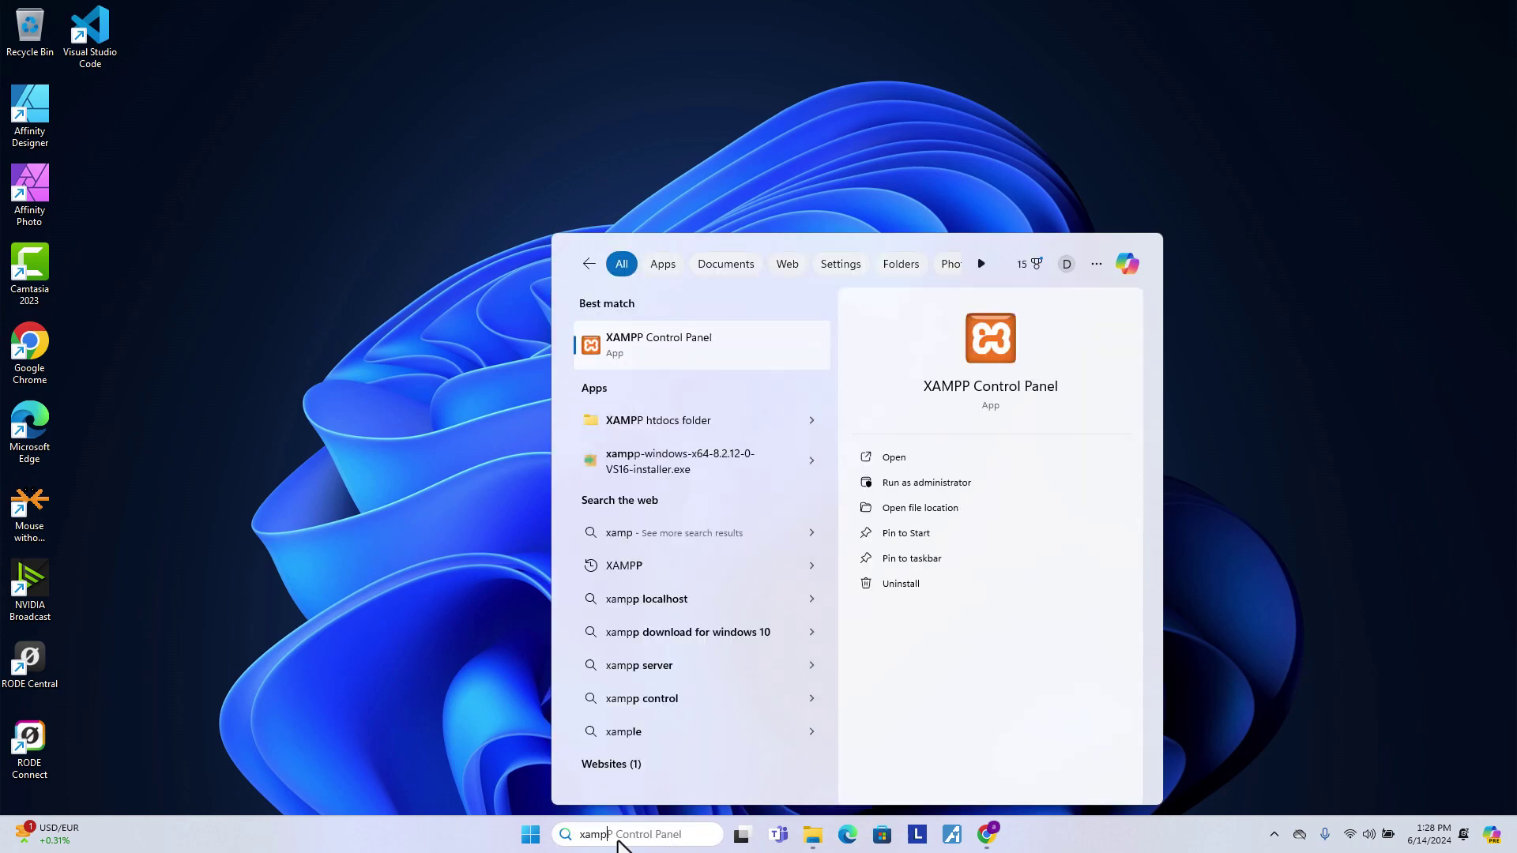
click(666, 347)
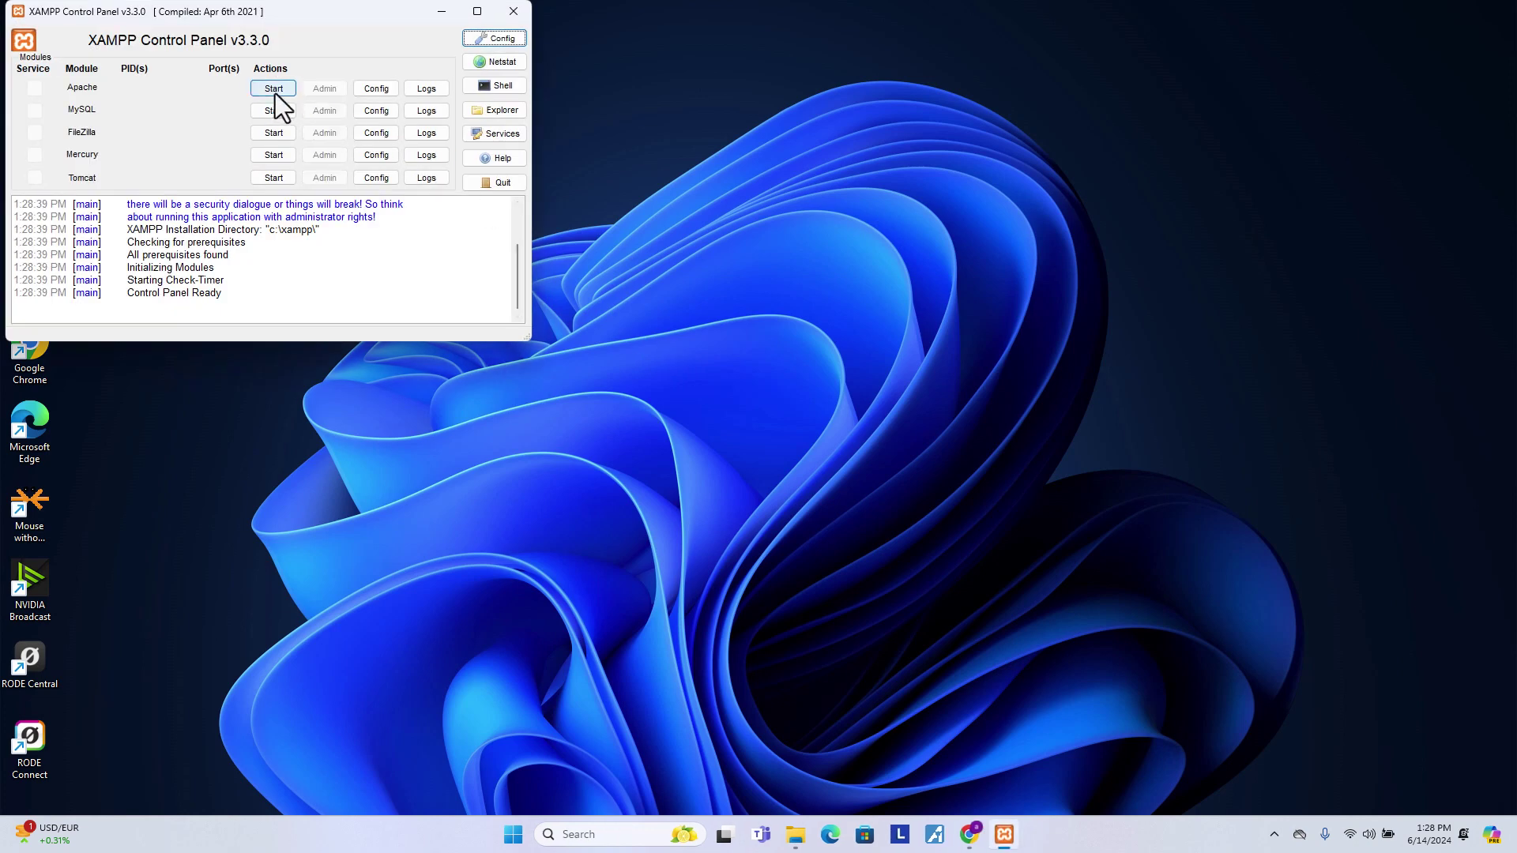
click(275, 92)
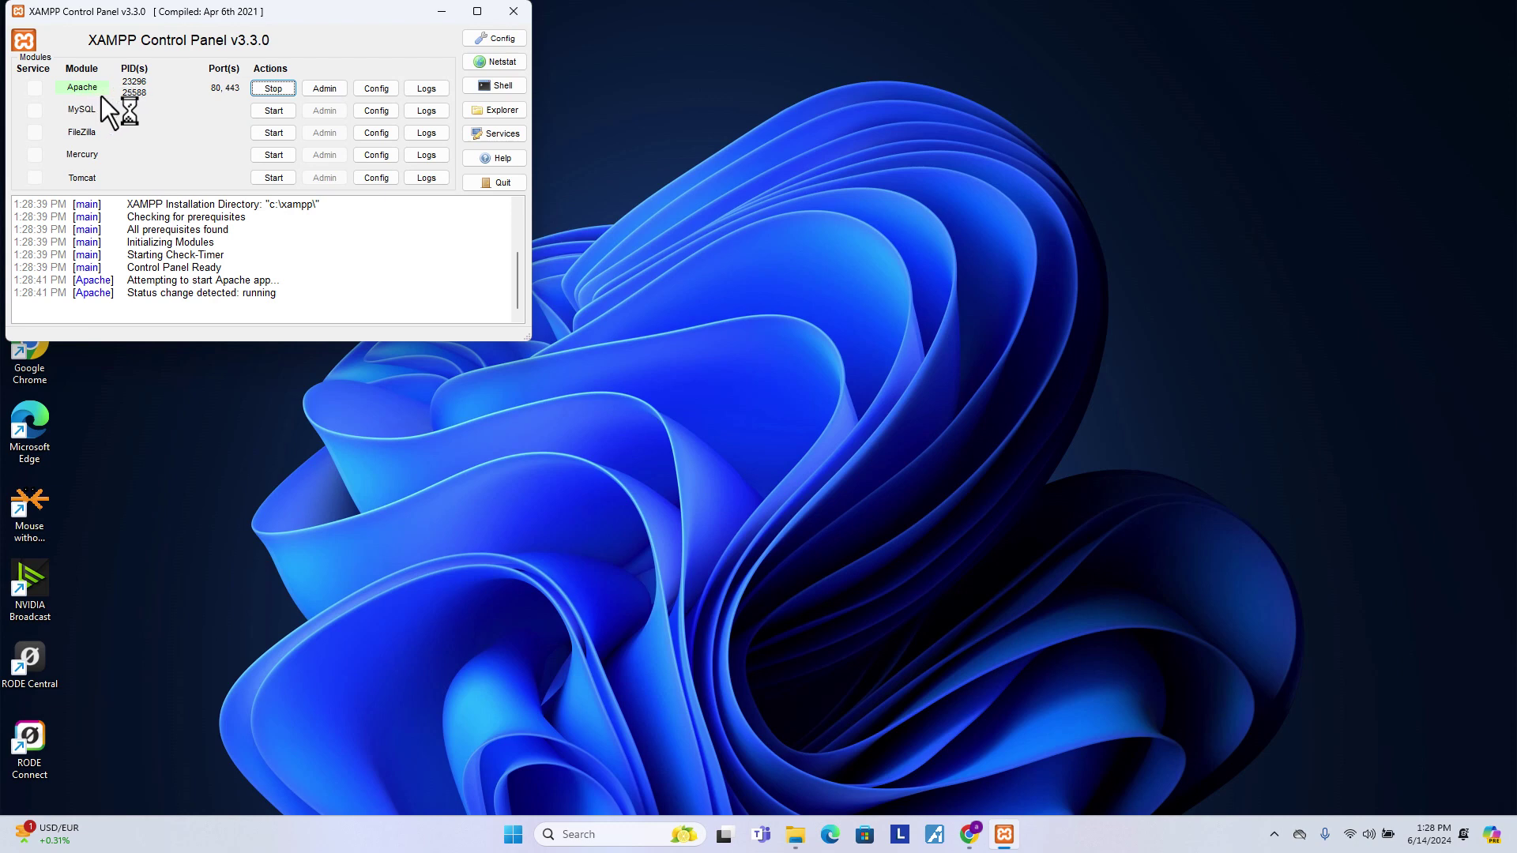
click(262, 116)
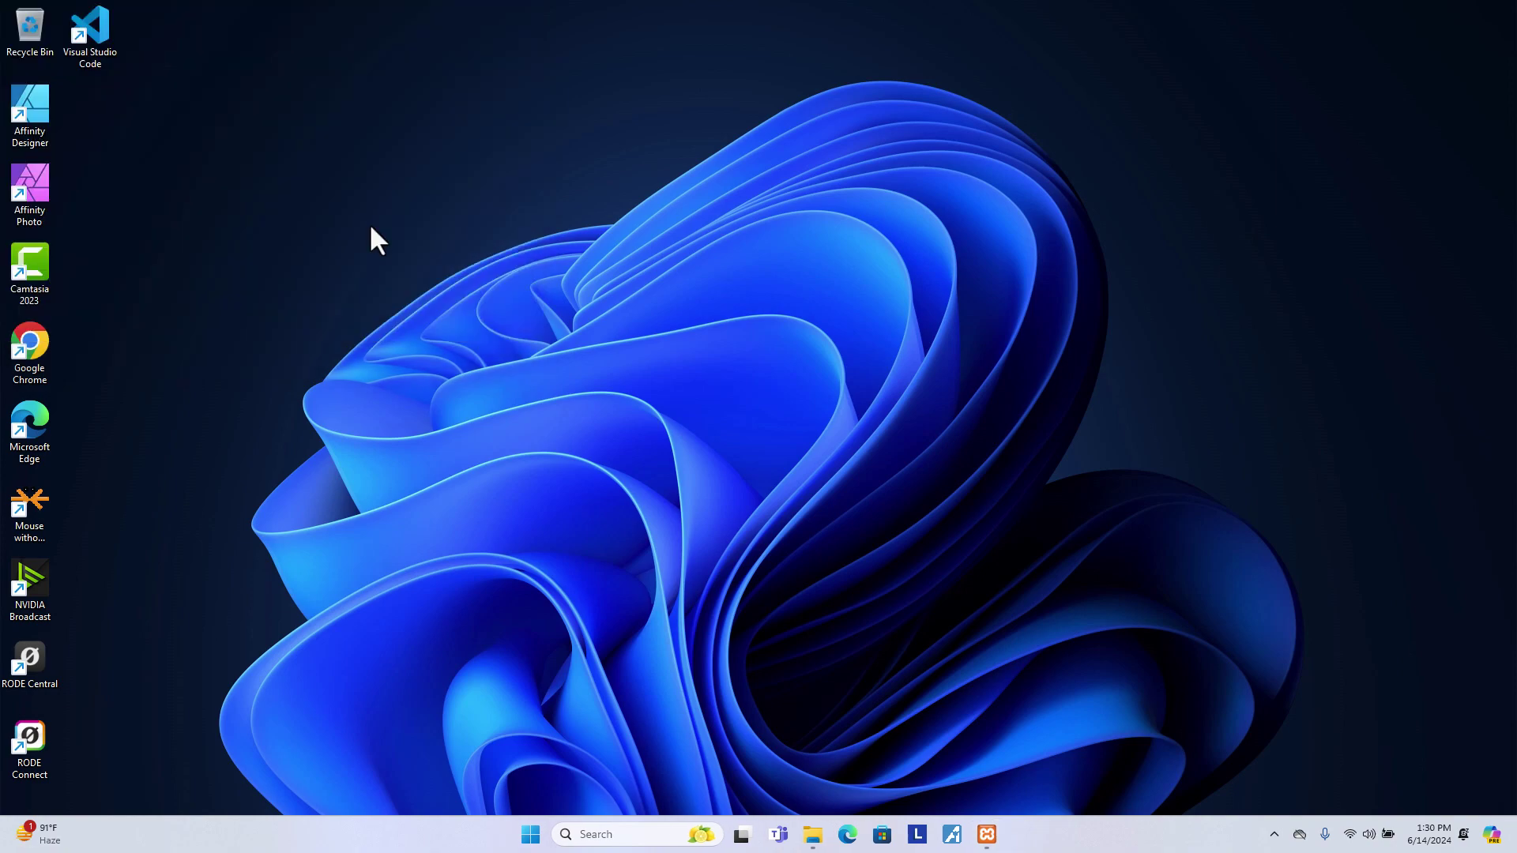
- Open Google Chrome and go to wordpress.org
double_click(28, 340)
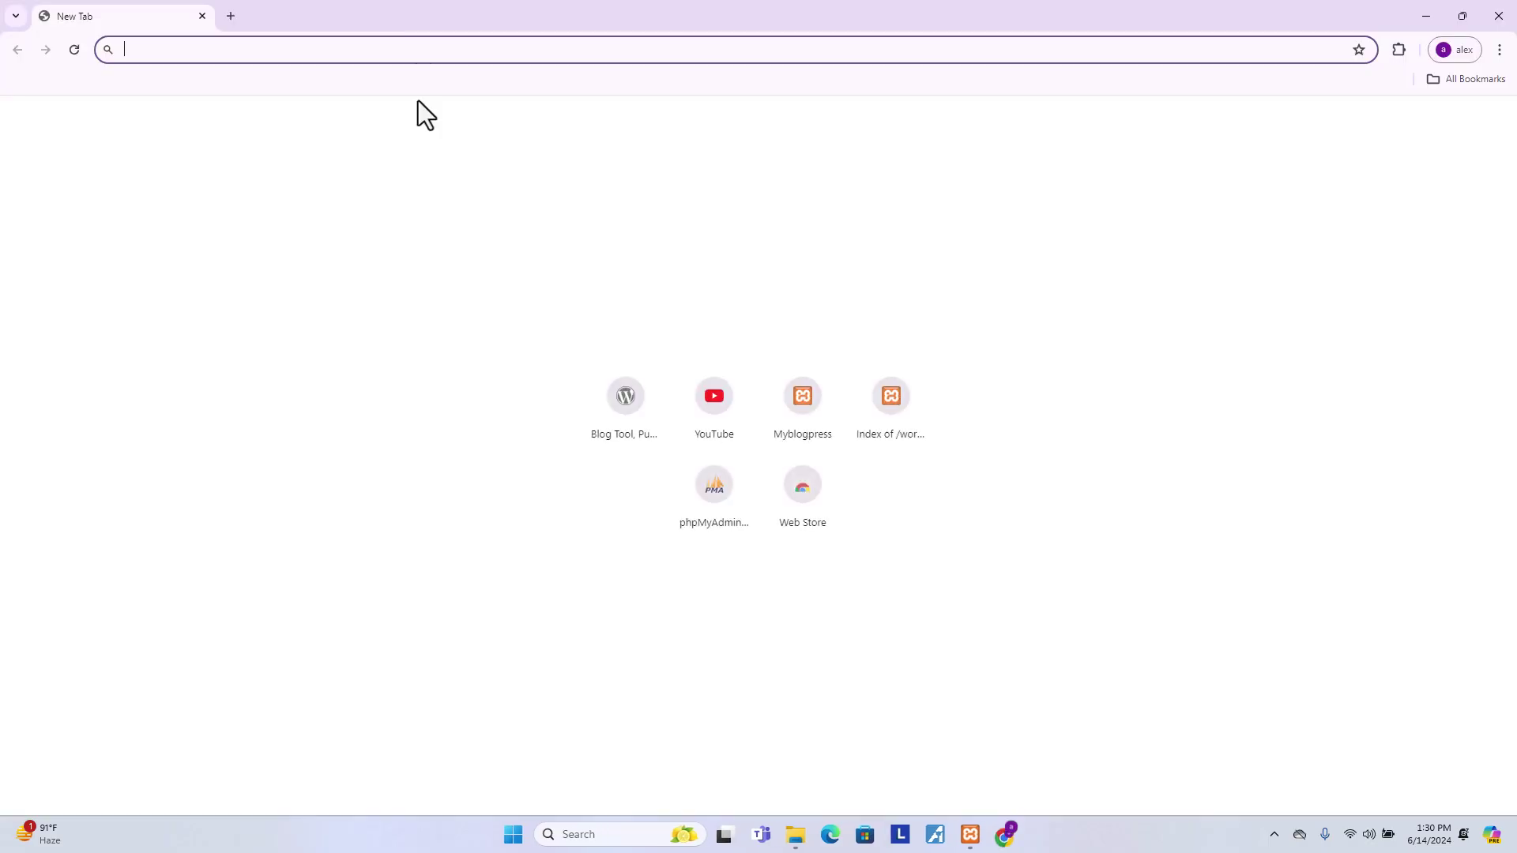
text(wore)
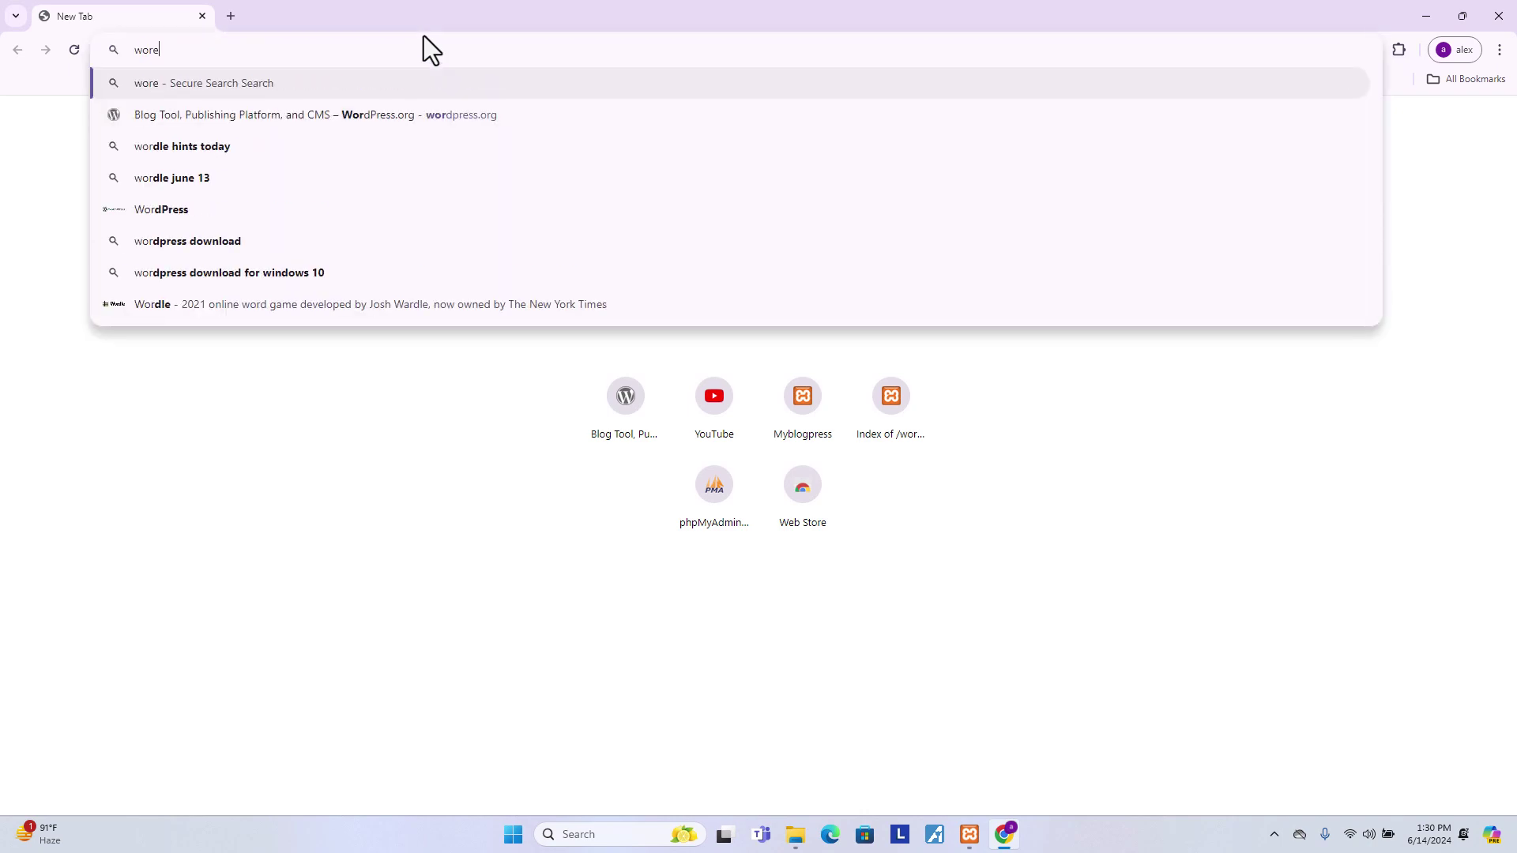
key(BackSpace)
text(dp)
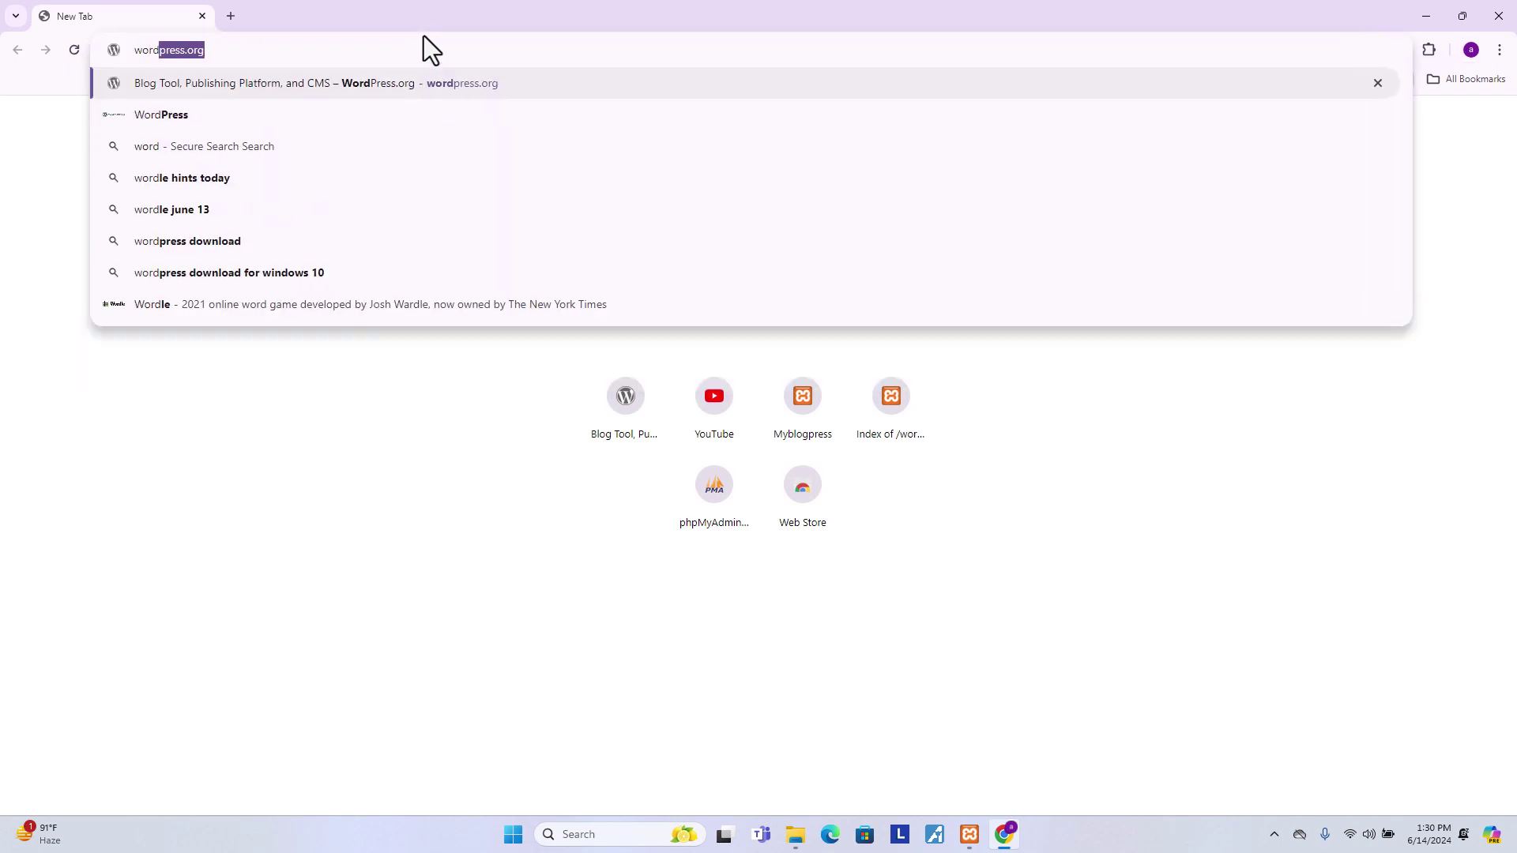
key(Return)
- Download WordPress 6.5.4 from the Get WordPress page and confirm wordpress-6.5.4.zip finished
scroll(567, 353, down, 8)
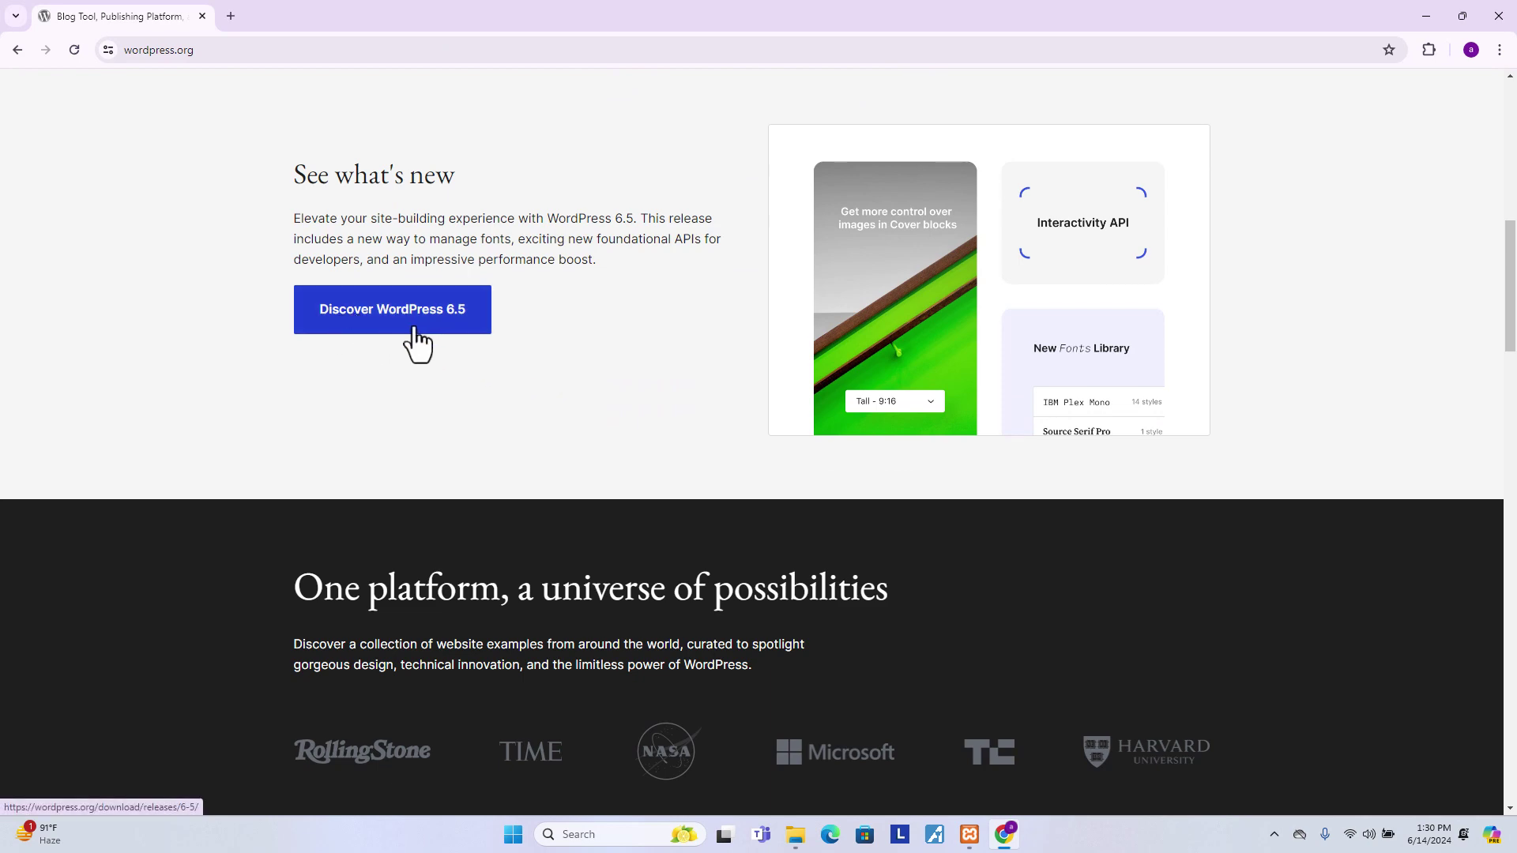
click(431, 330)
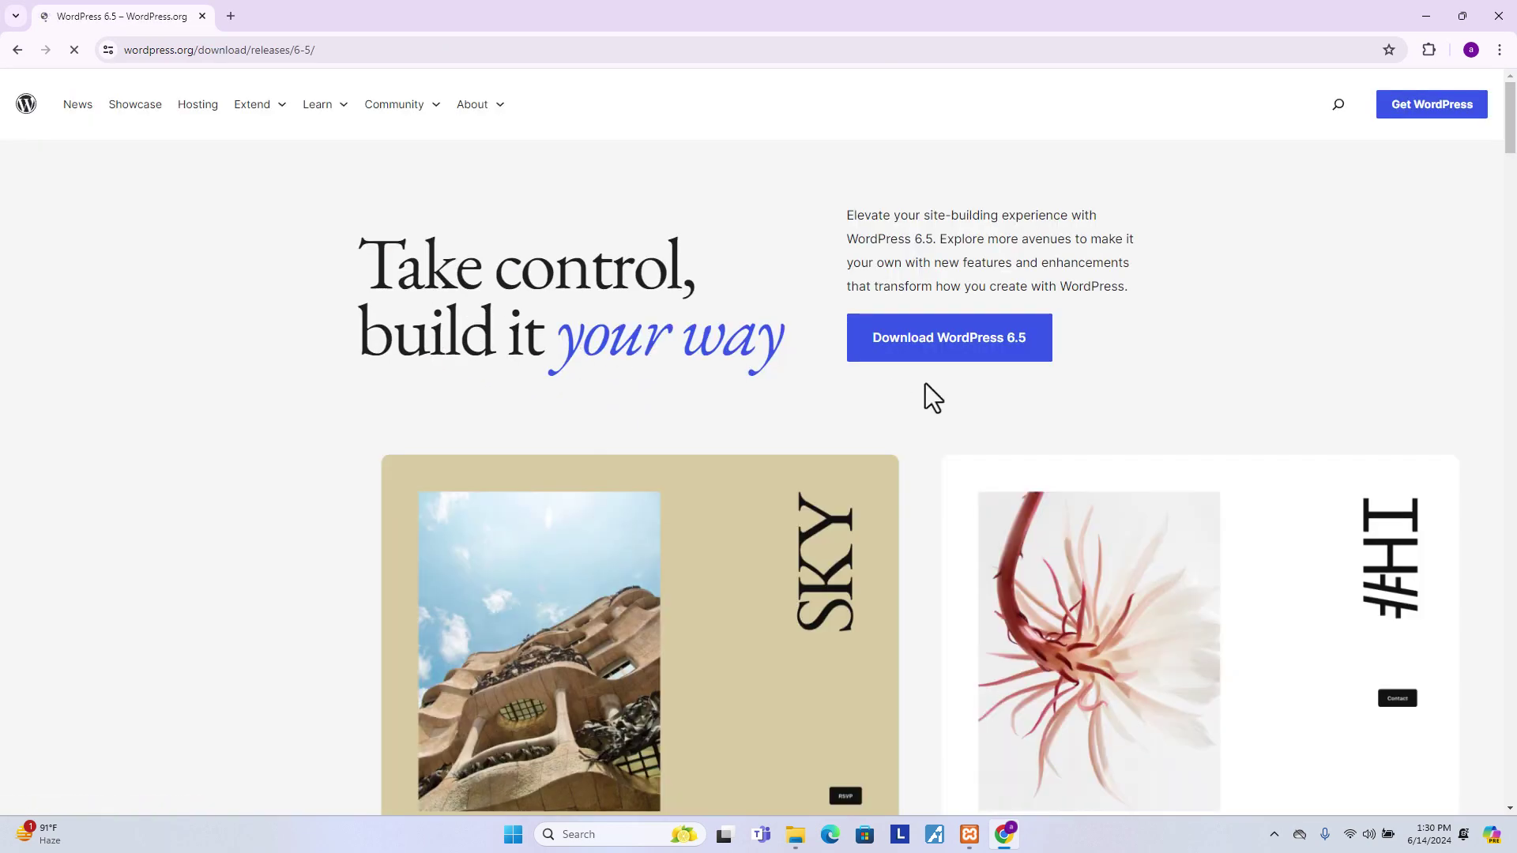
click(977, 354)
scroll(691, 432, down, 3)
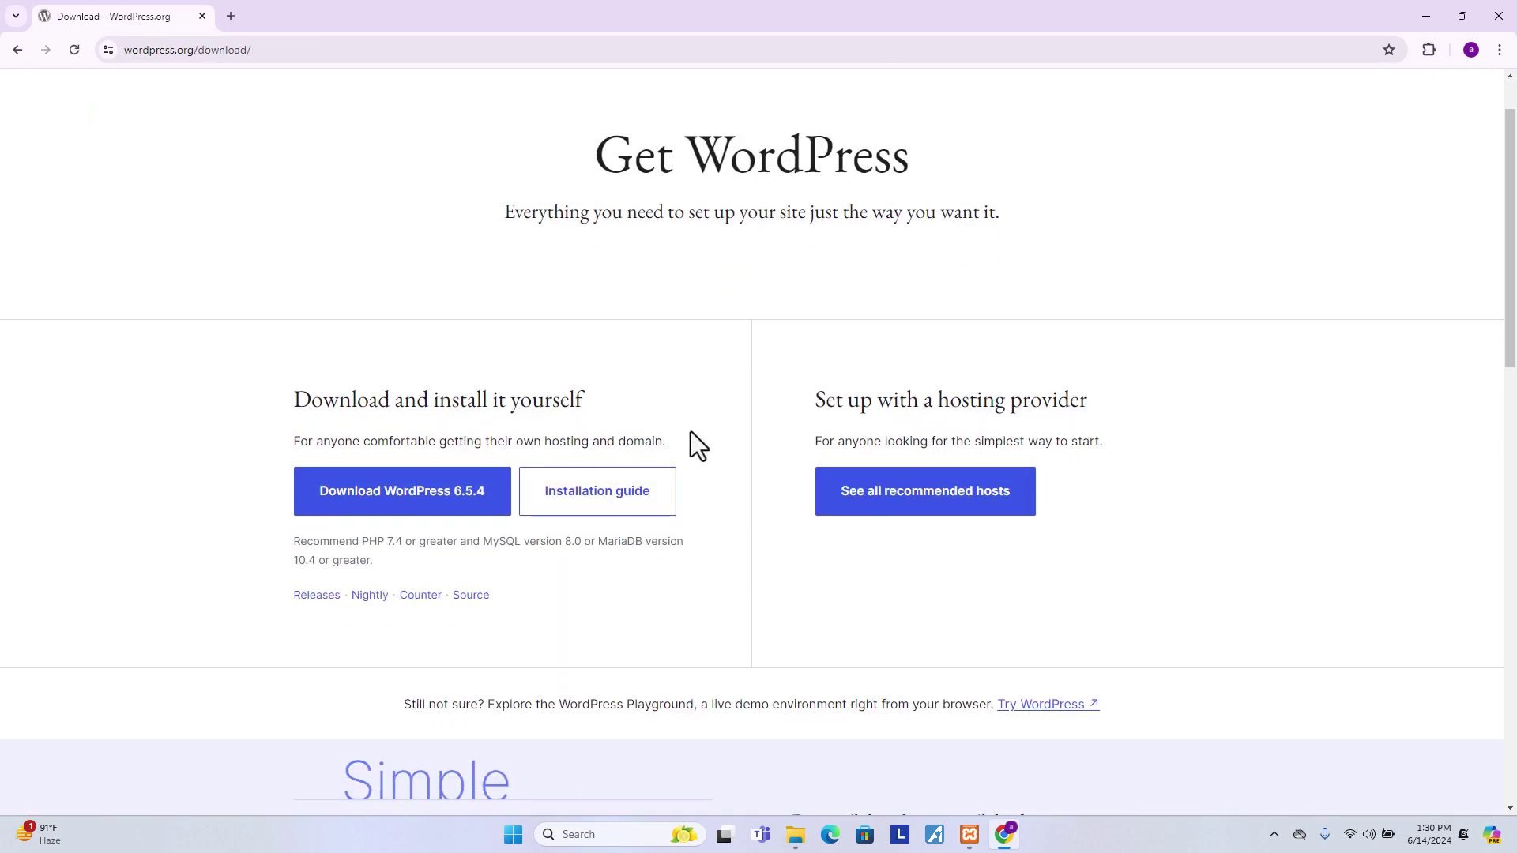
scroll(689, 421, up, 2)
click(438, 415)
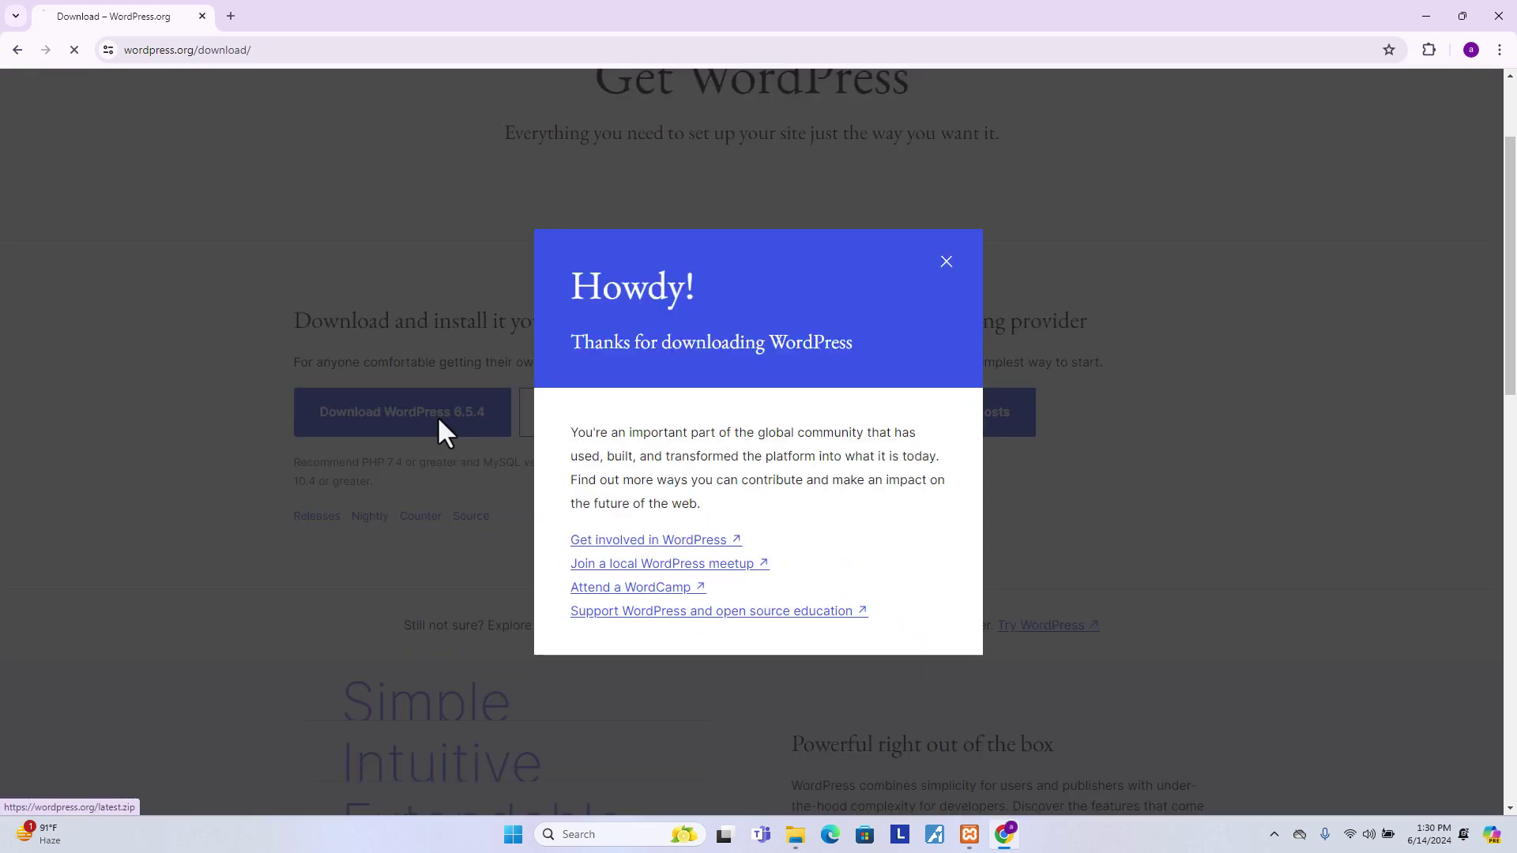
click(1444, 49)
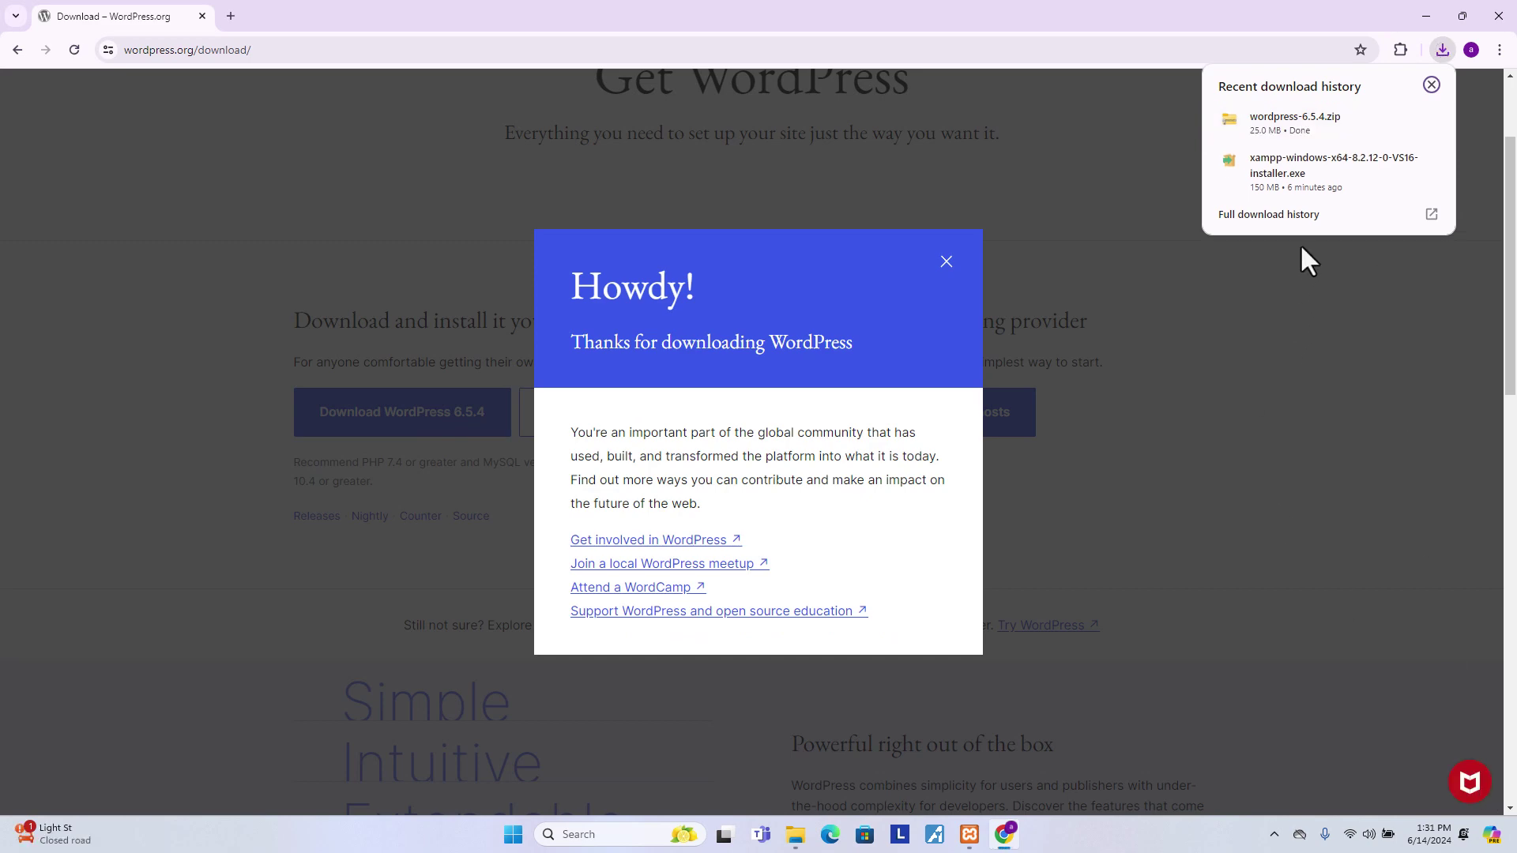
- Show the downloaded wordpress-6.5.4 zip in its folder and copy it
mouse_move(1352, 107)
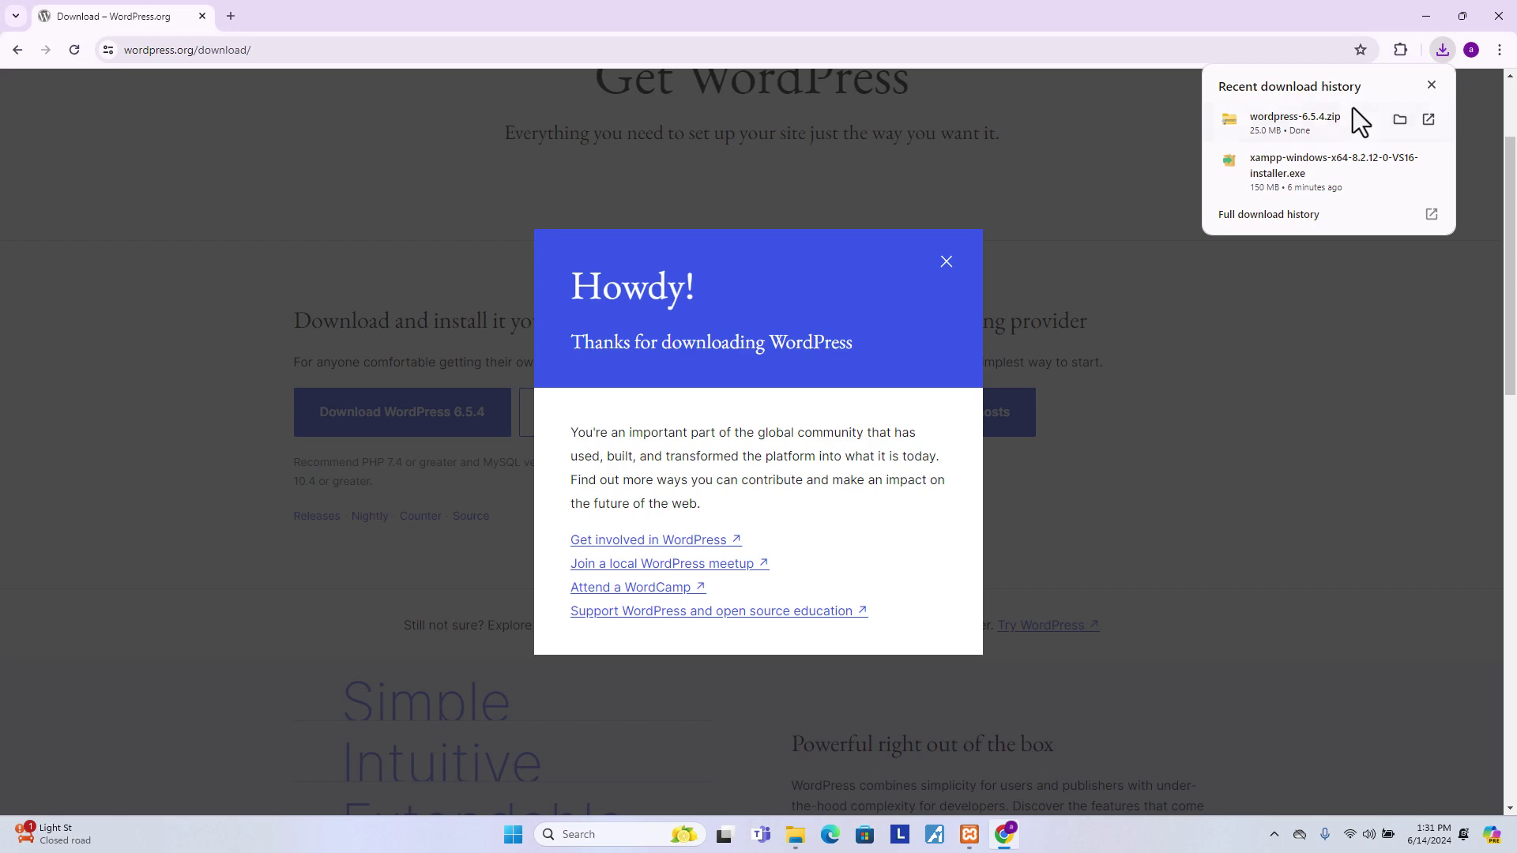
click(1397, 121)
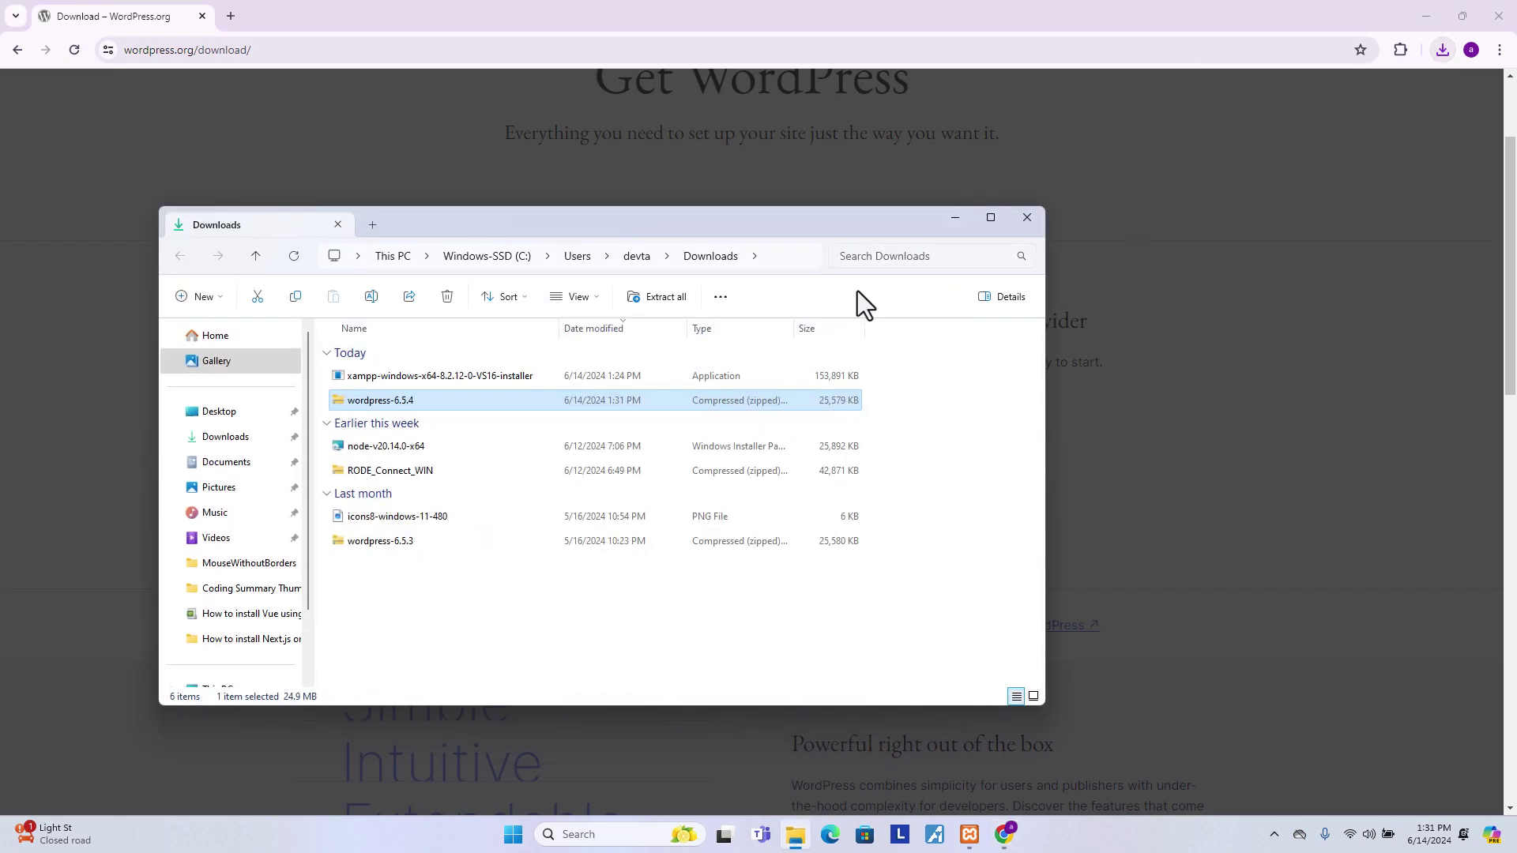
right_click(380, 402)
mouse_move(438, 433)
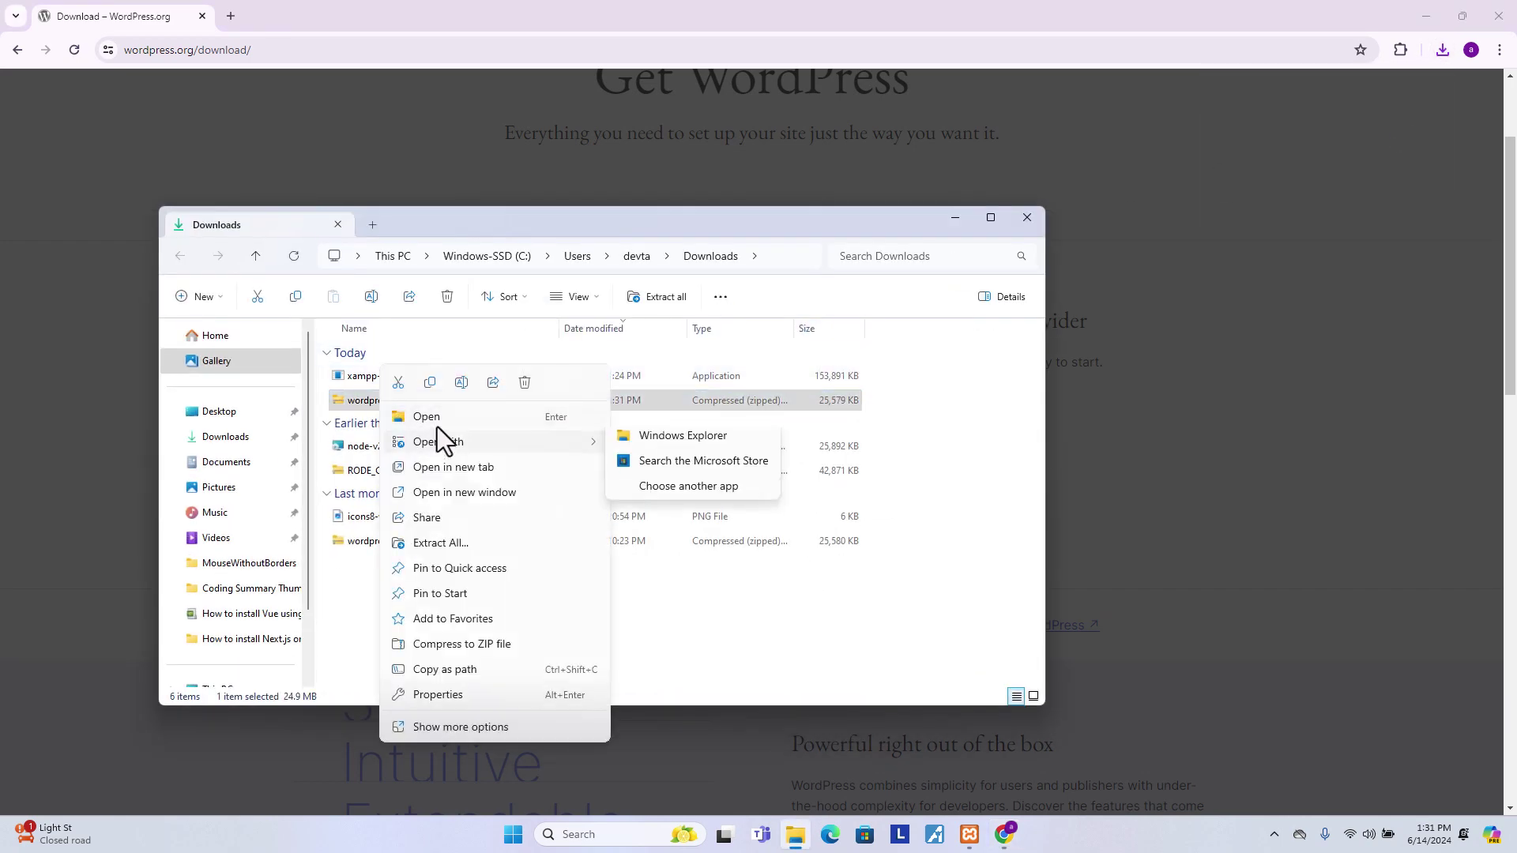
click(429, 384)
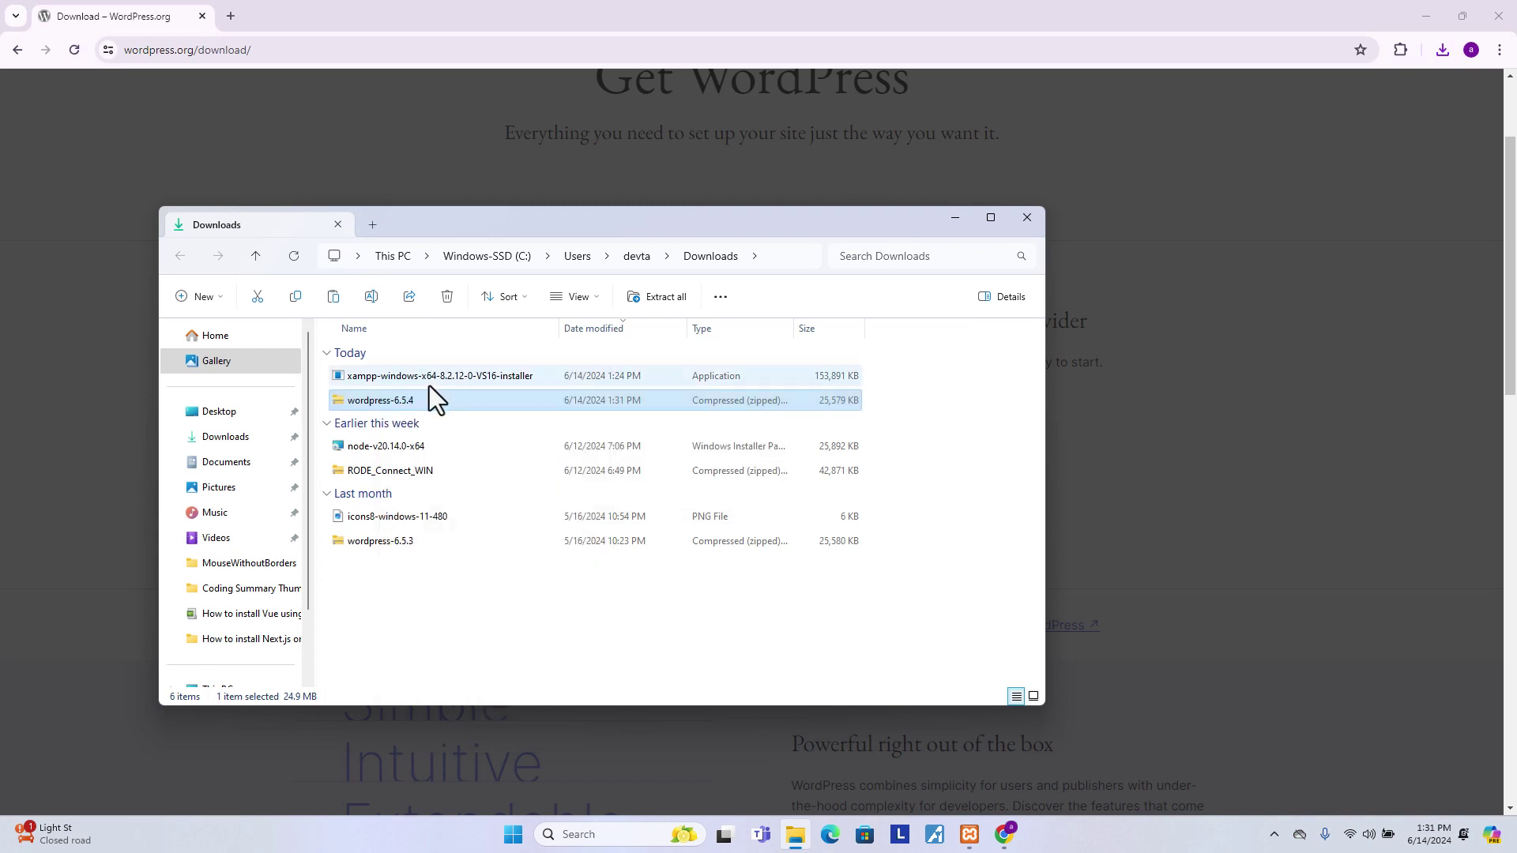
- Open the C:\xampp\htdocs folder in a maximized File Explorer window
scroll(252, 557, down, 2)
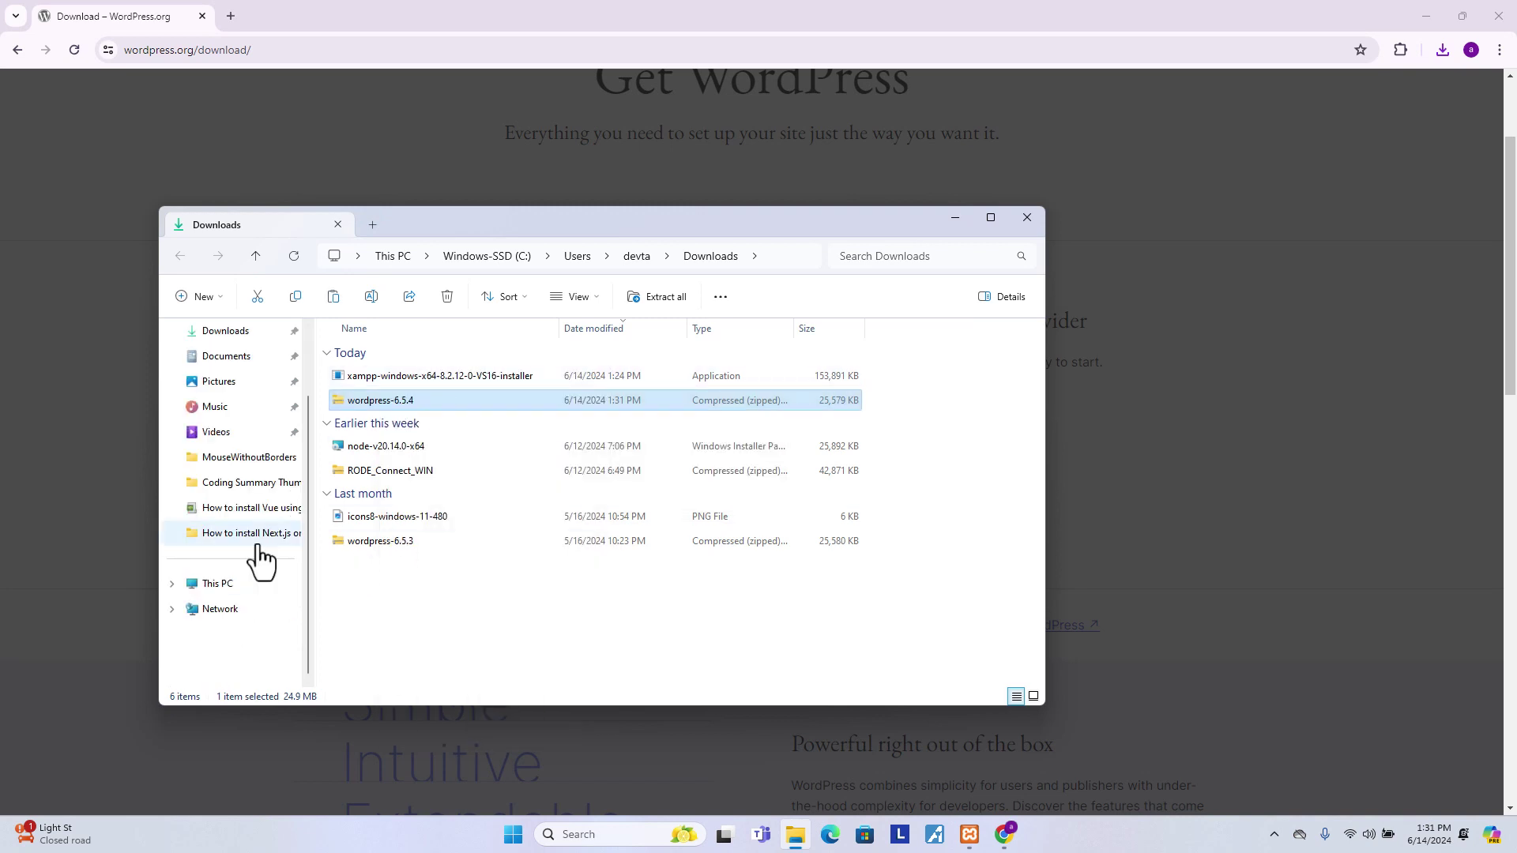
click(233, 591)
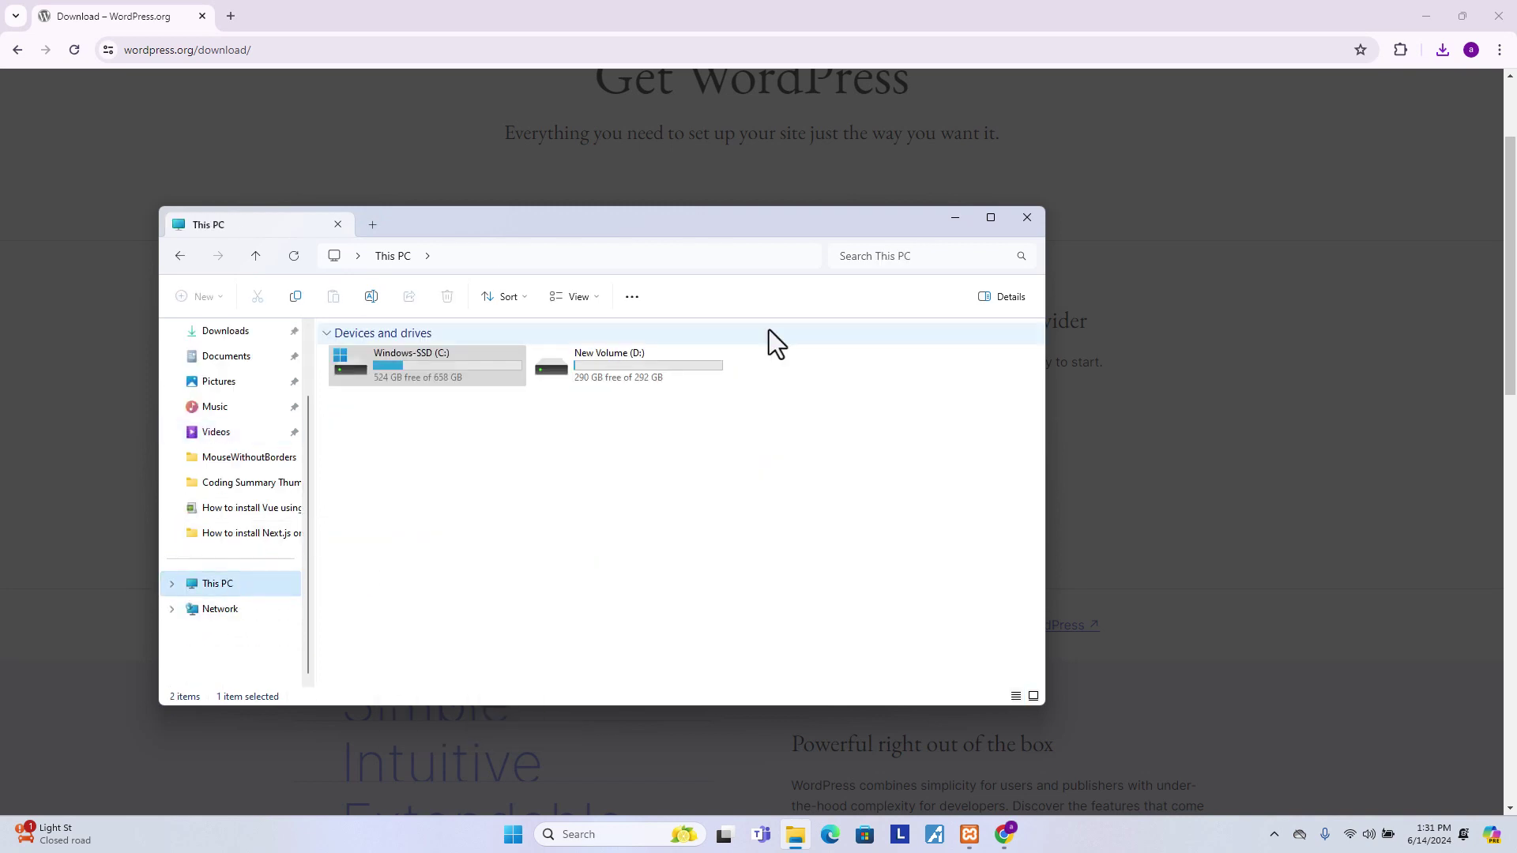
double_click(404, 371)
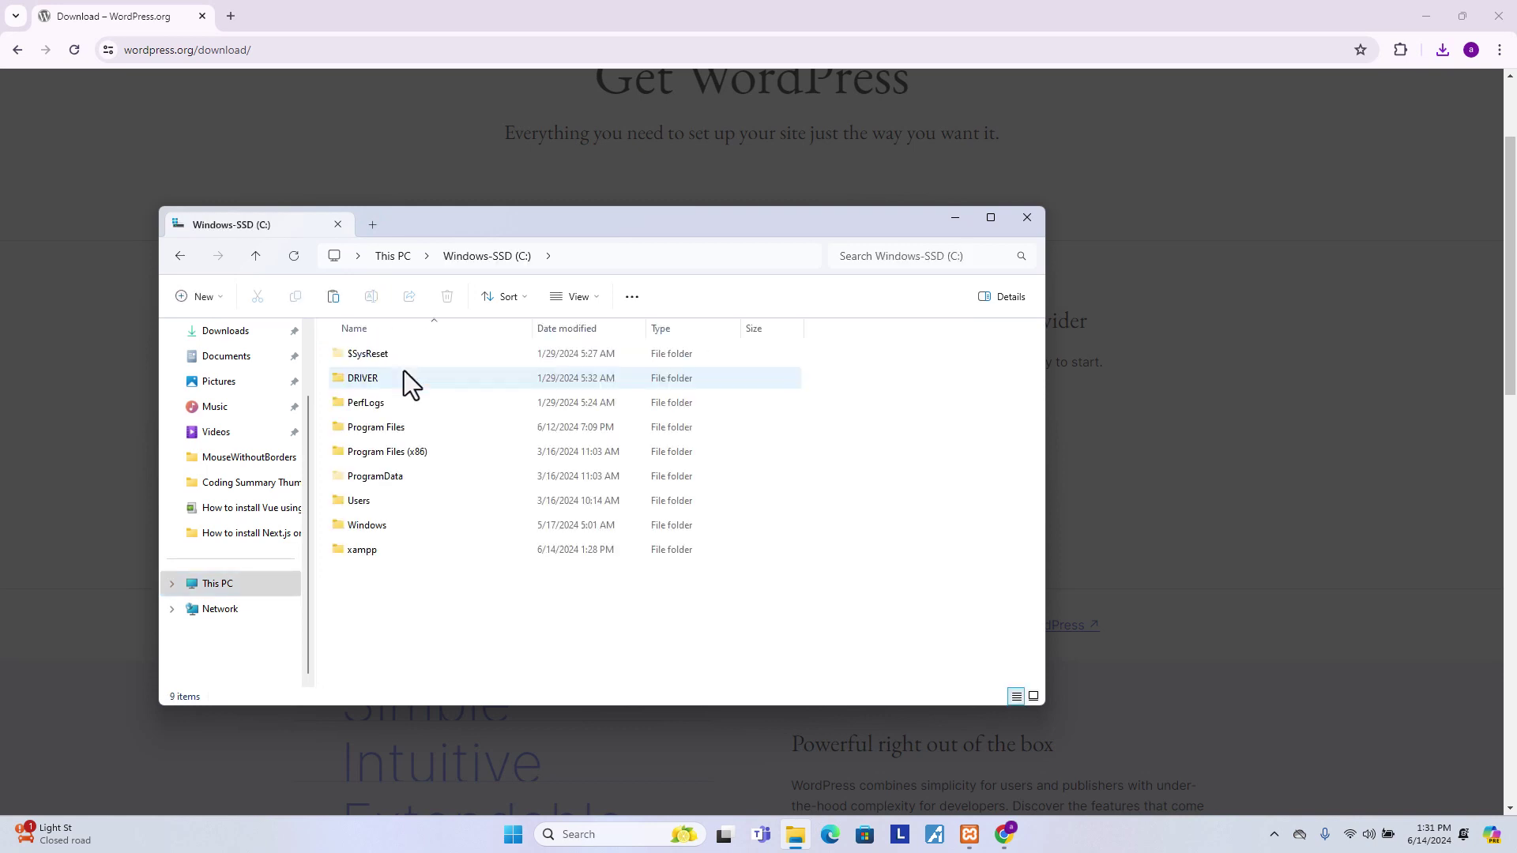
double_click(371, 553)
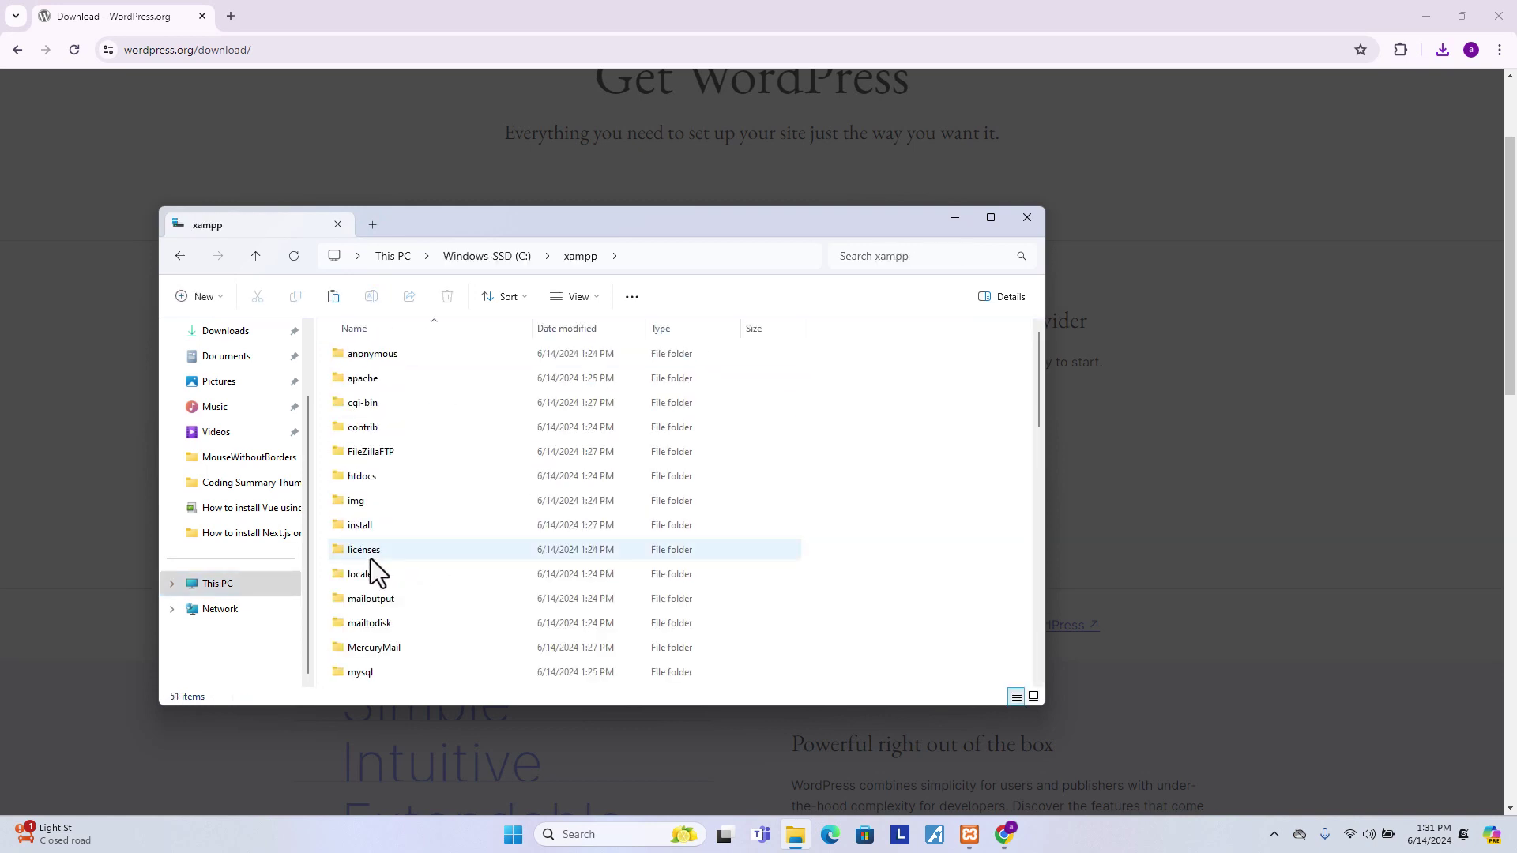
click(980, 223)
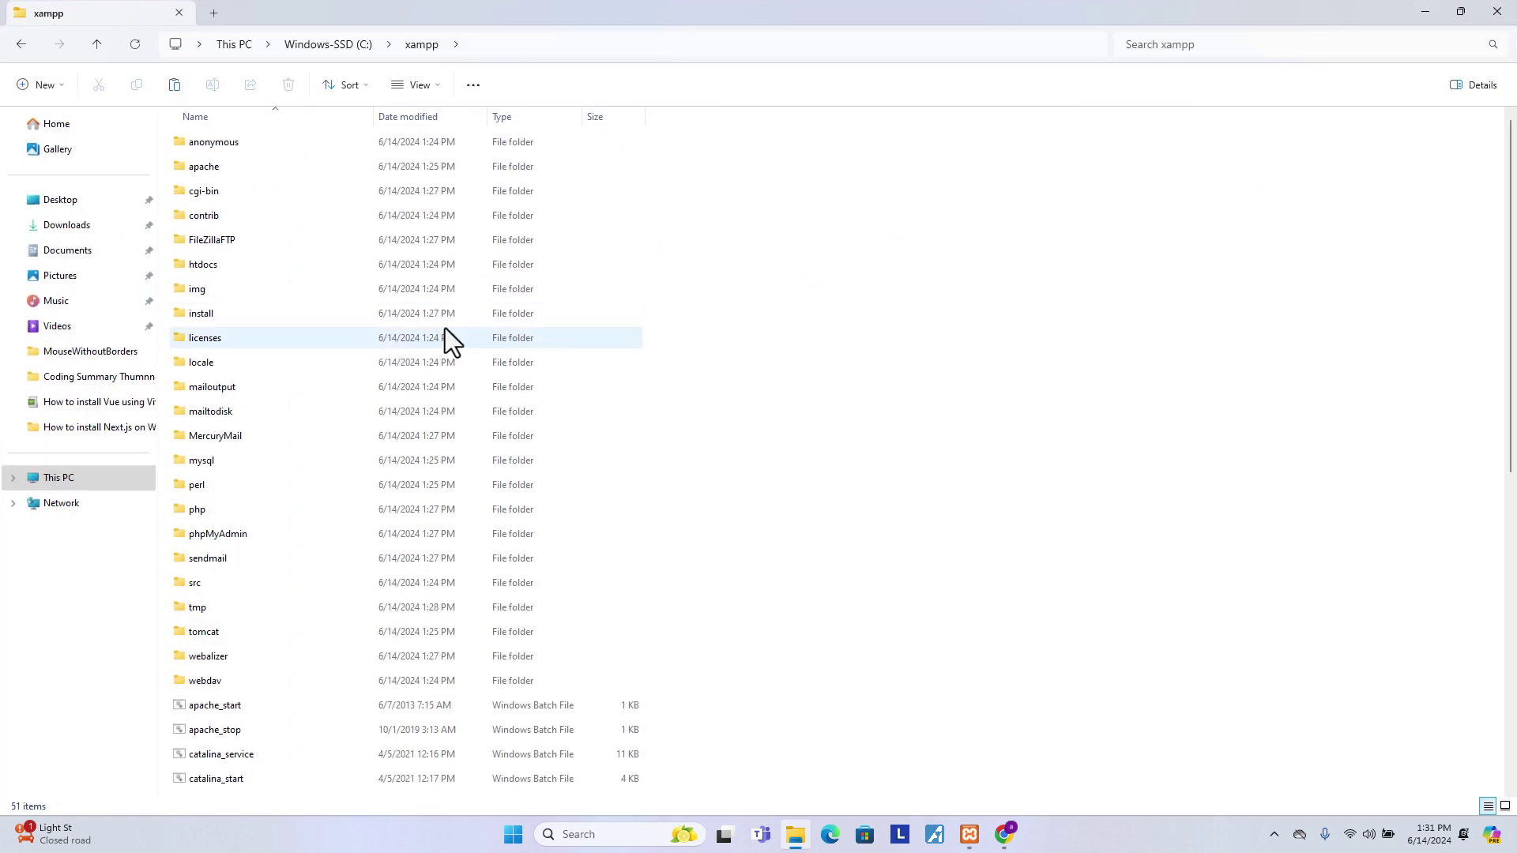
click(211, 264)
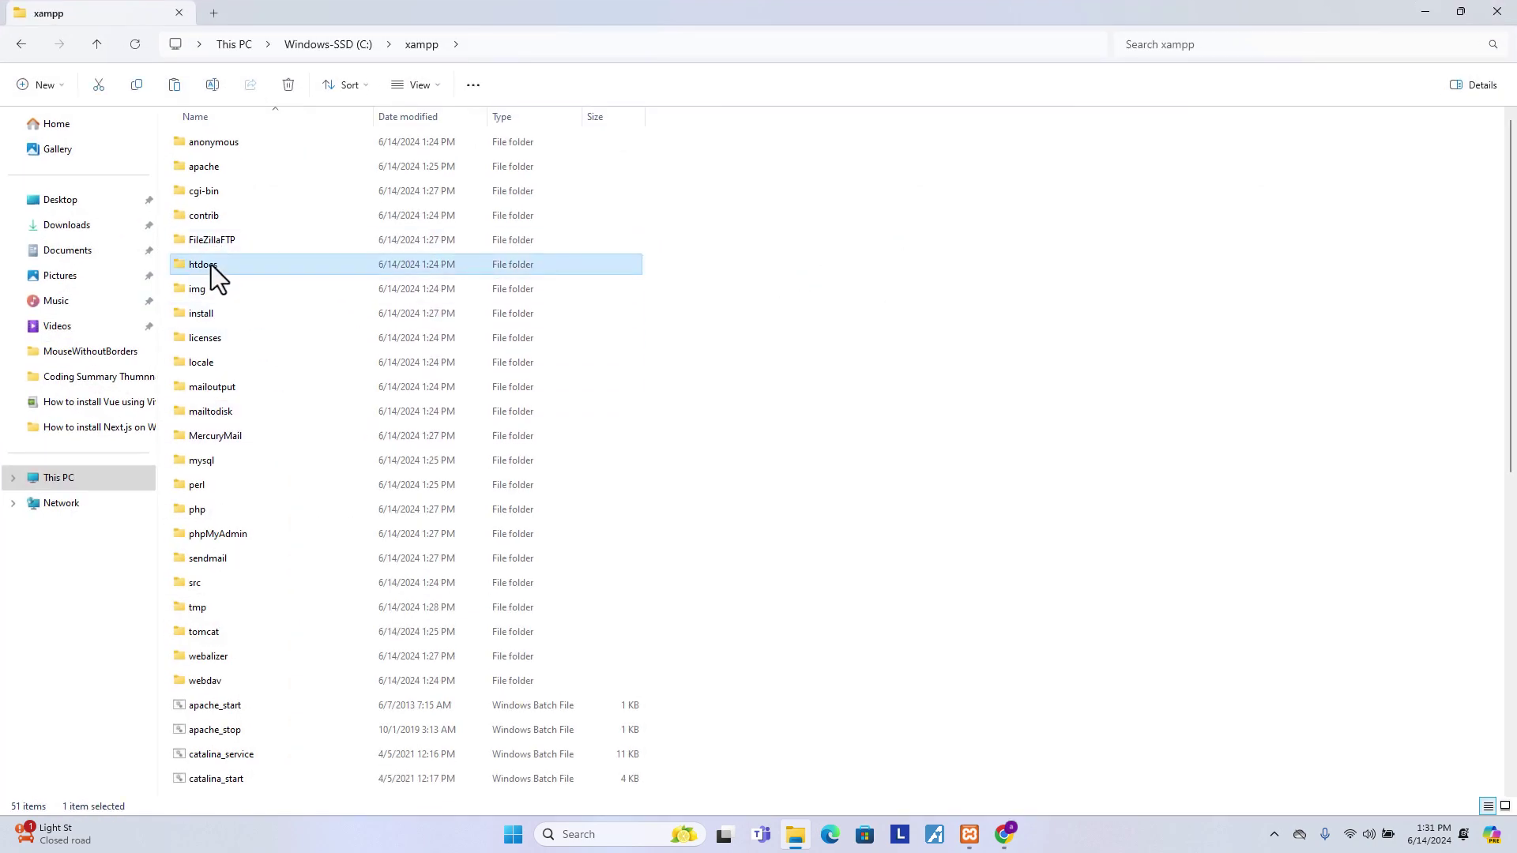
double_click(211, 264)
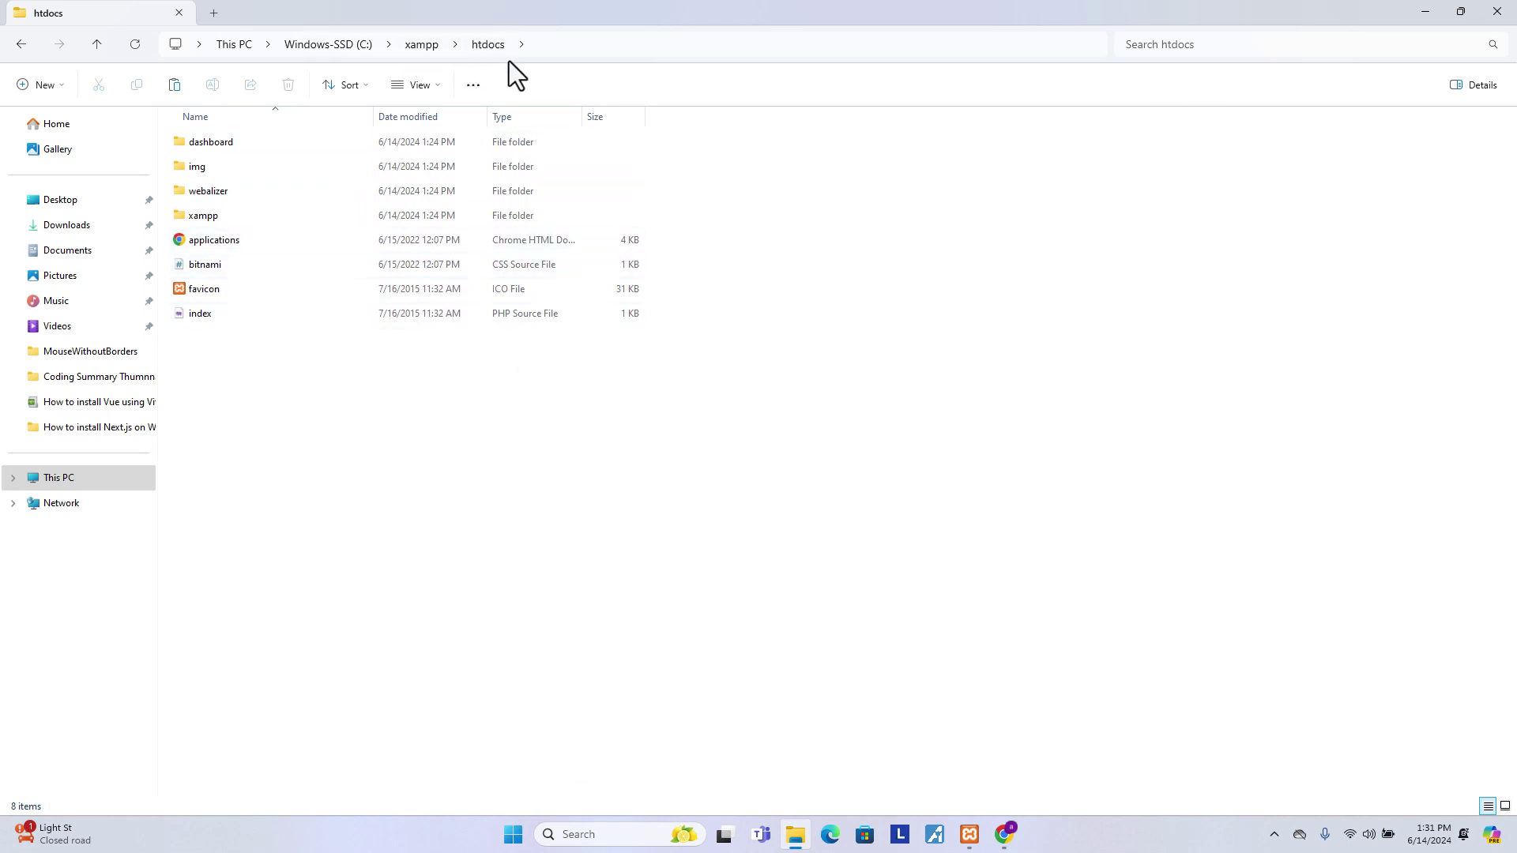
- Paste the wordpress-6.5.4 zip into htdocs
right_click(279, 408)
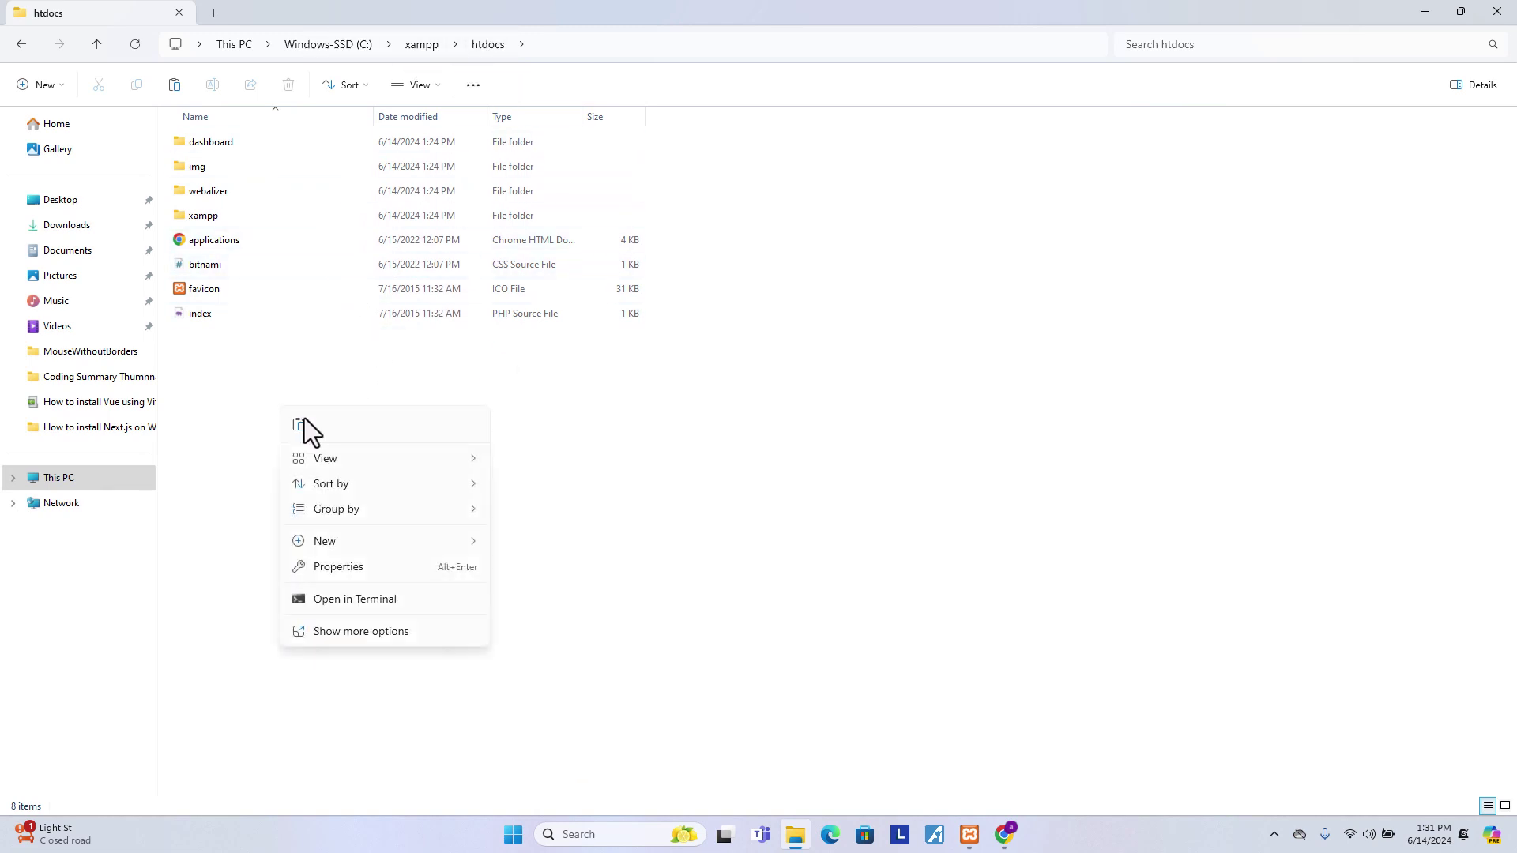
mouse_move(353, 537)
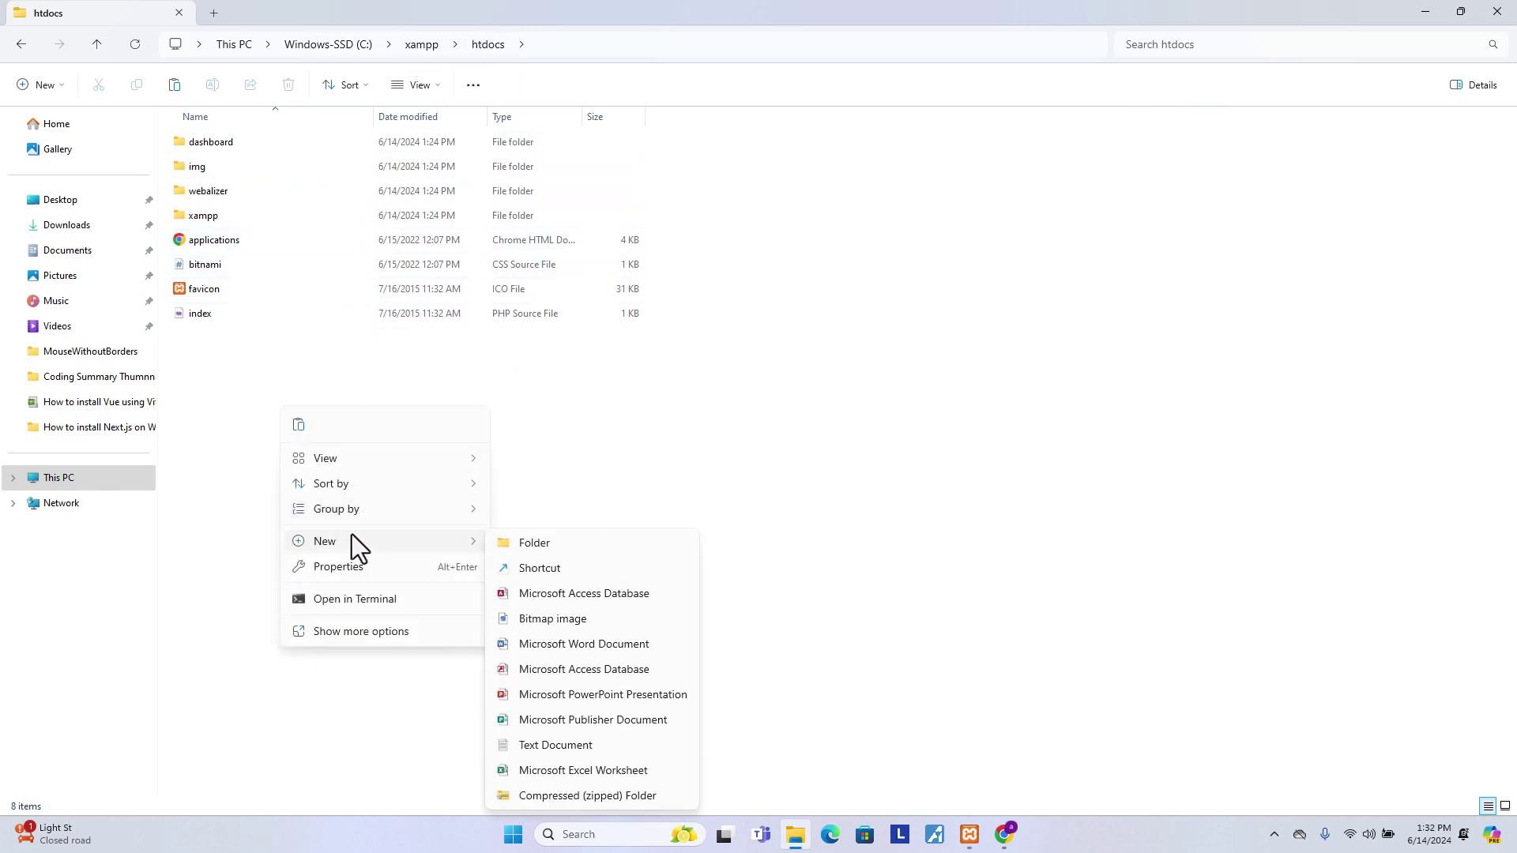
click(222, 494)
right_click(280, 476)
click(297, 491)
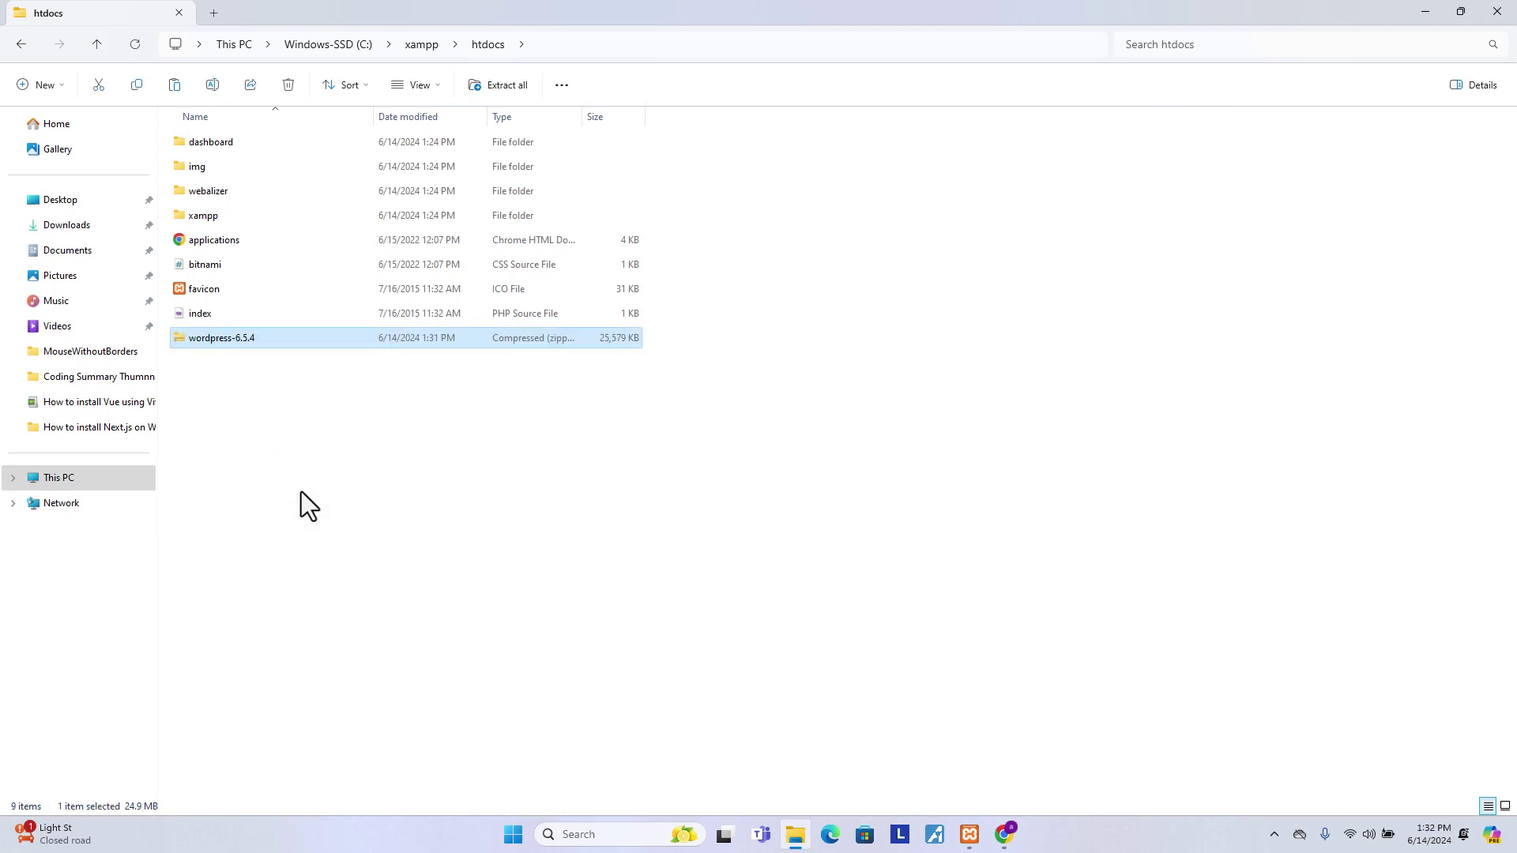
- Extract the wordpress-6.5.4 zip to C:\xampp\htdocs\wordpress, dropping the -6.5.4 suffix
right_click(268, 334)
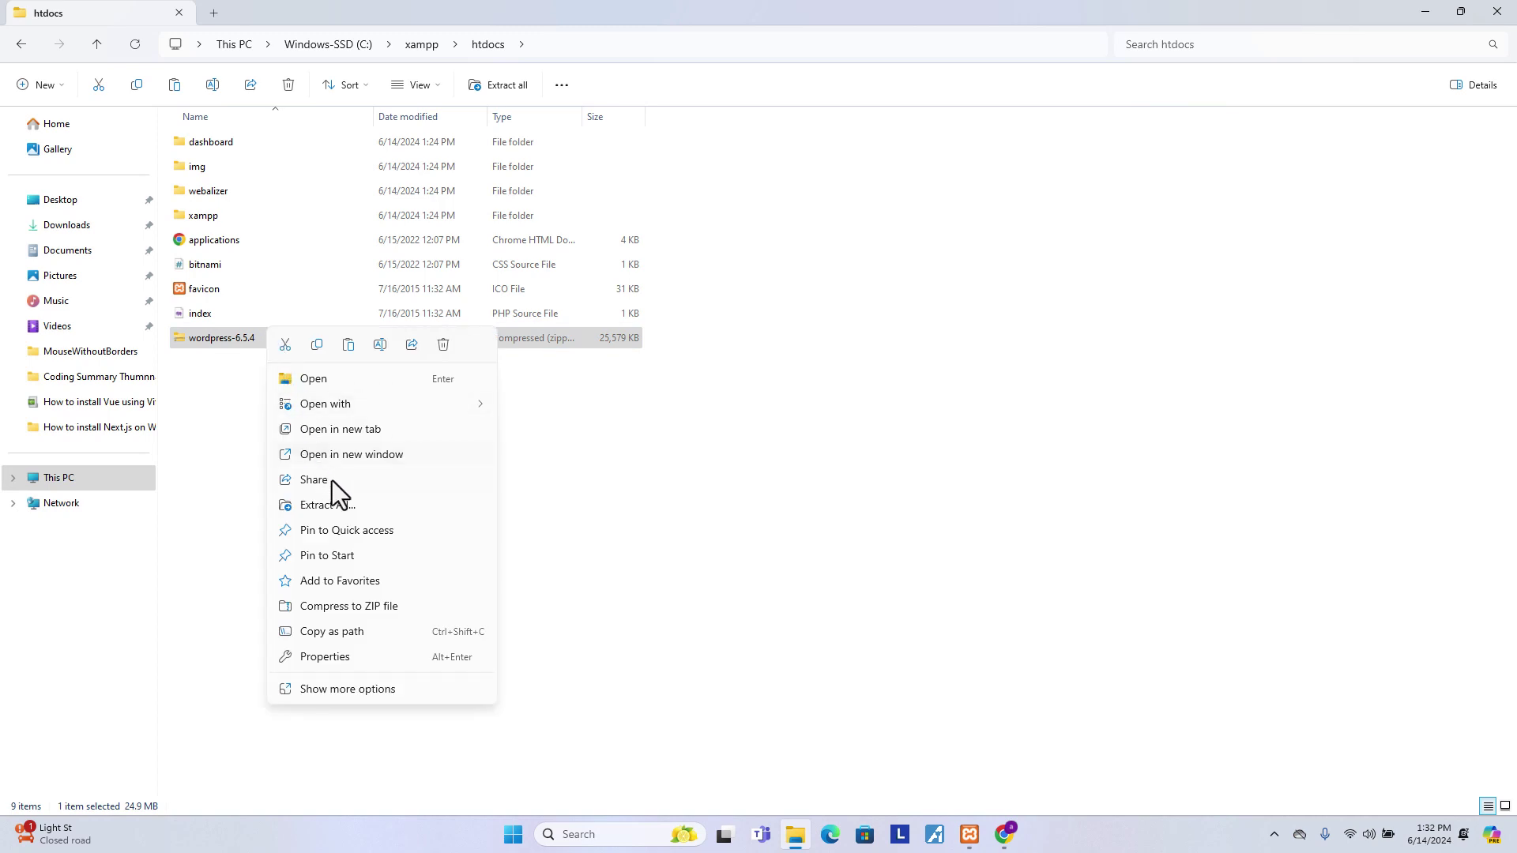
click(362, 509)
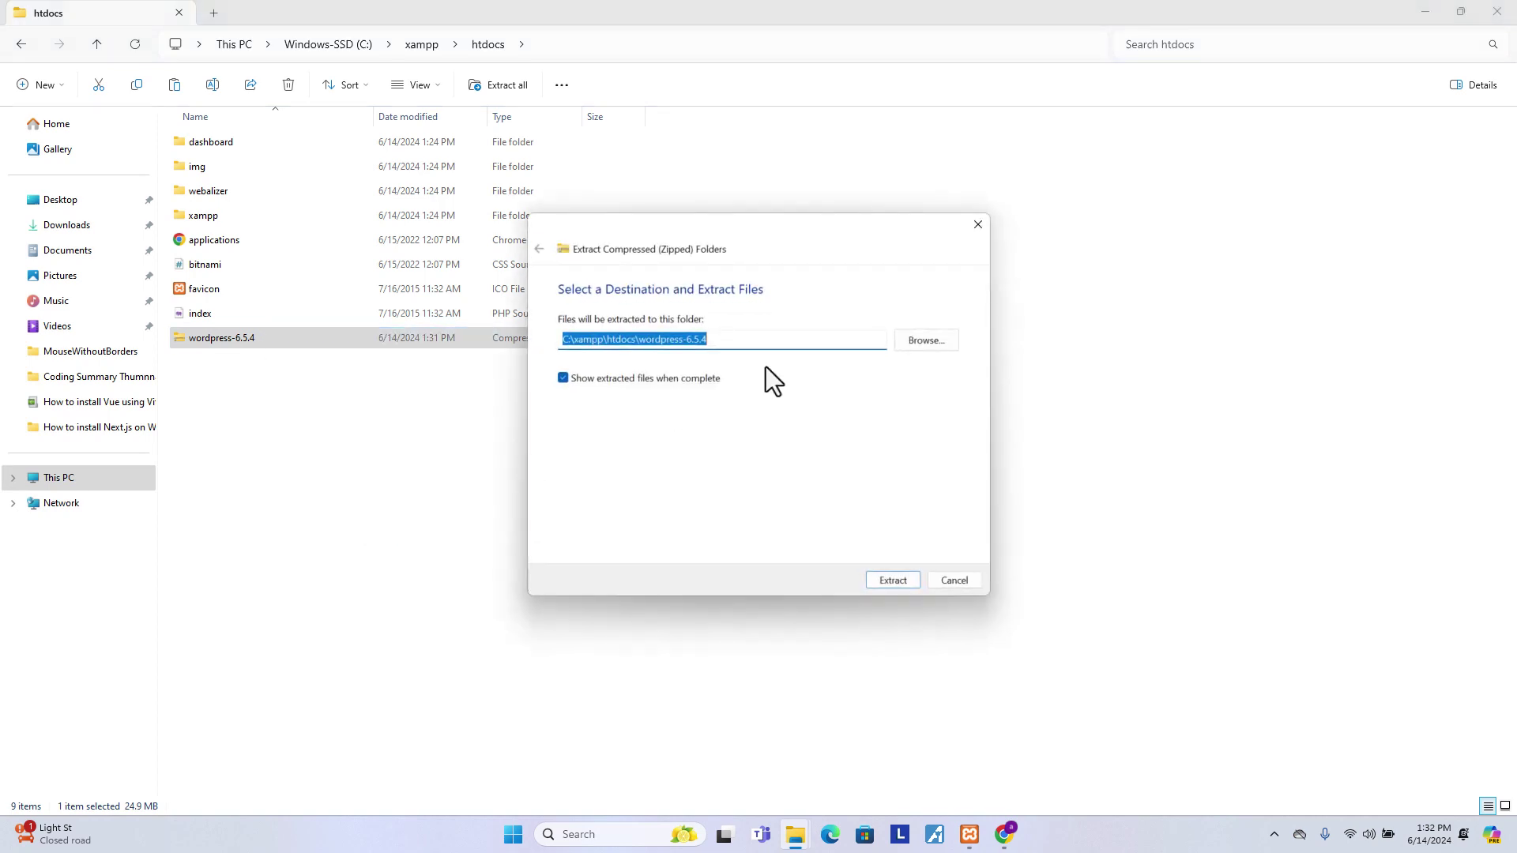
click(685, 341)
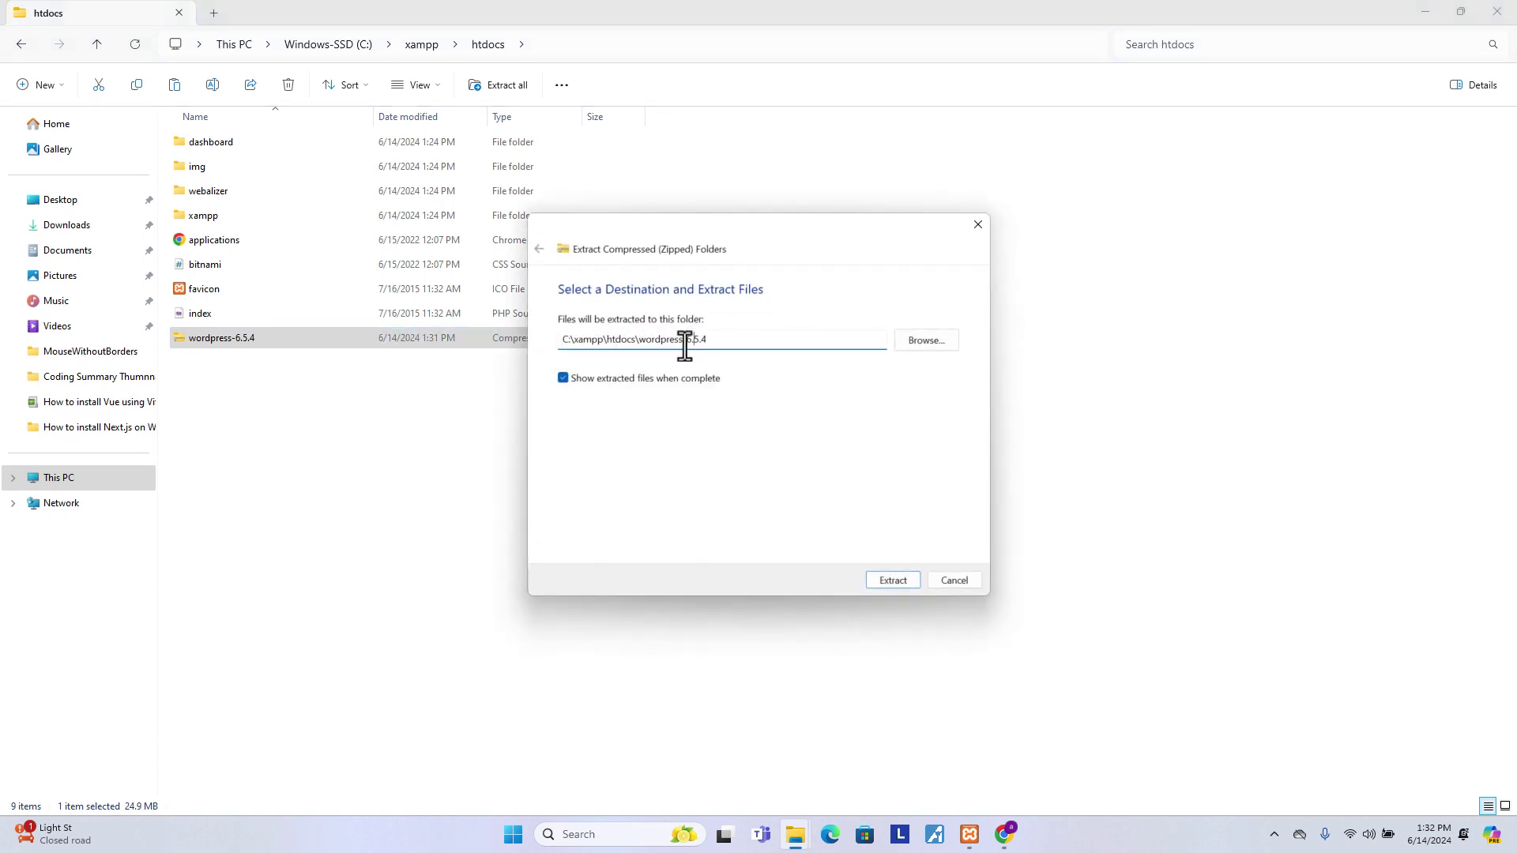
drag(684, 342, 714, 342)
key(BackSpace)
click(888, 571)
click(893, 582)
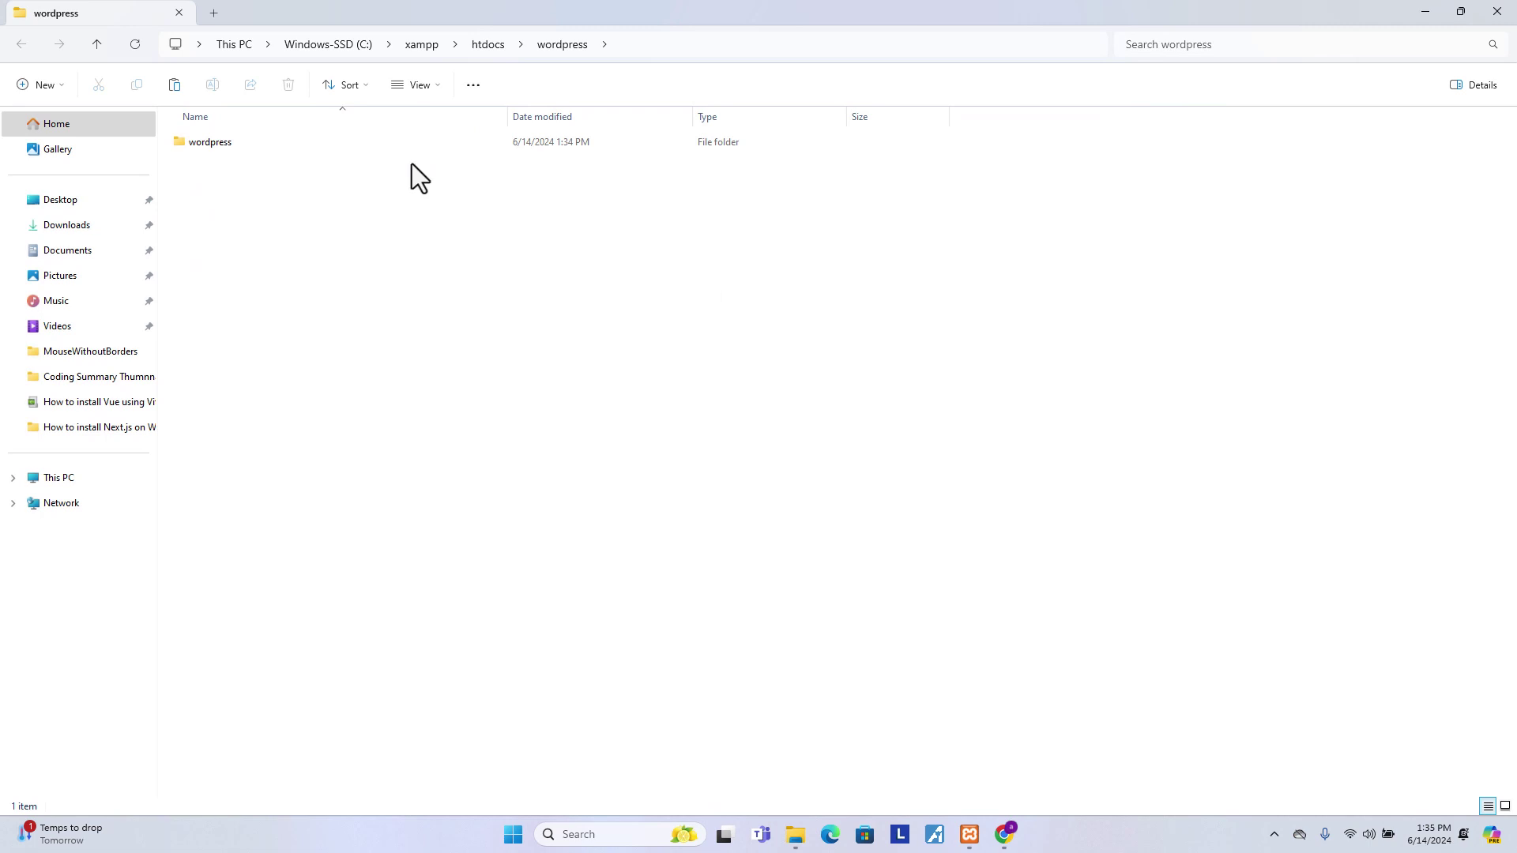
- Rename the inner wordpress folder inside htdocs\wordpress to mywordpress
click(489, 44)
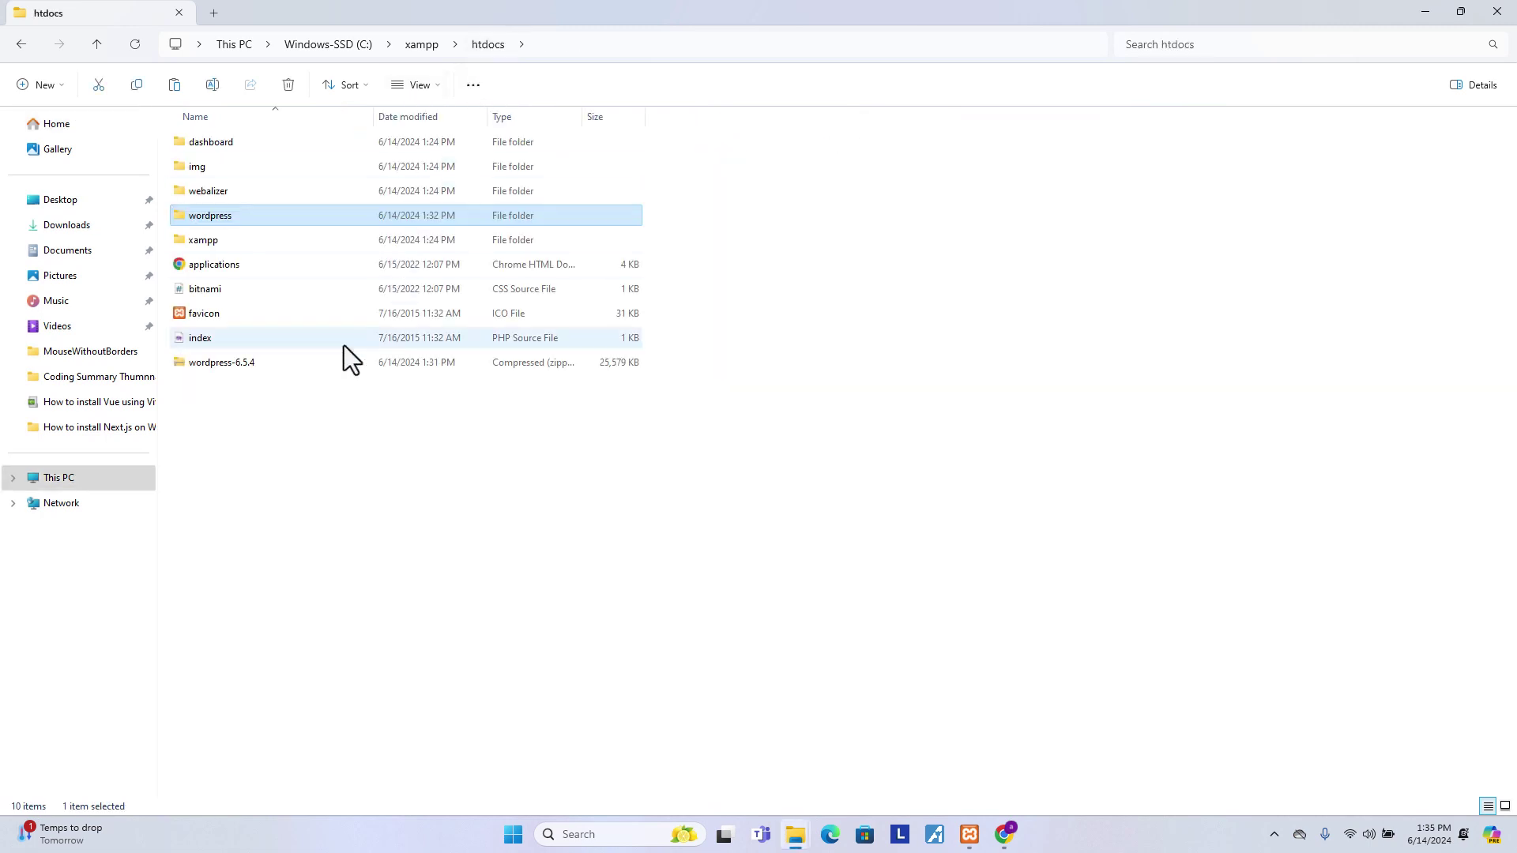
double_click(216, 220)
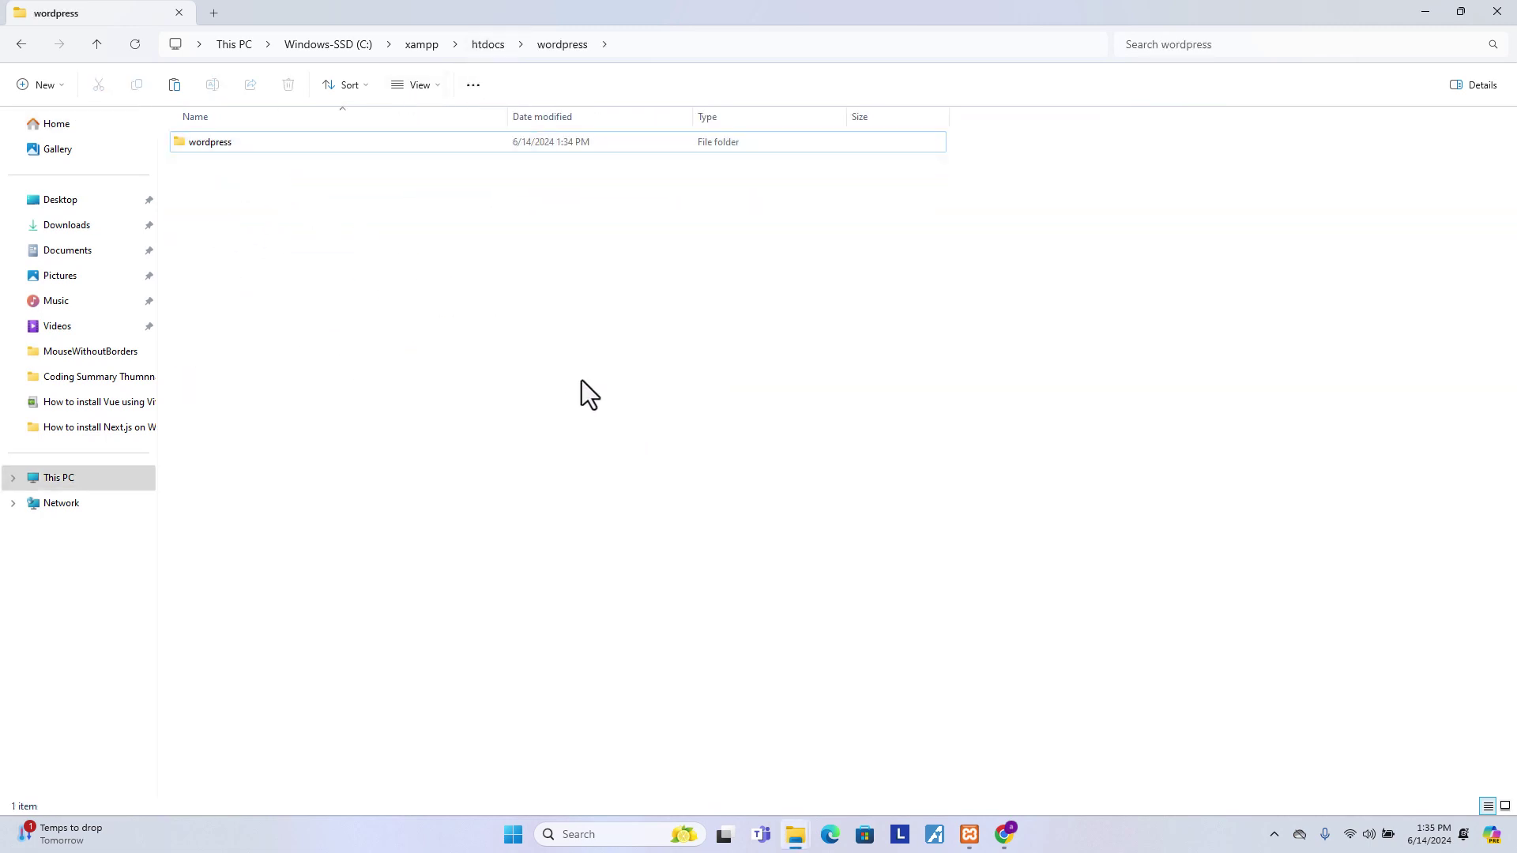
click(221, 145)
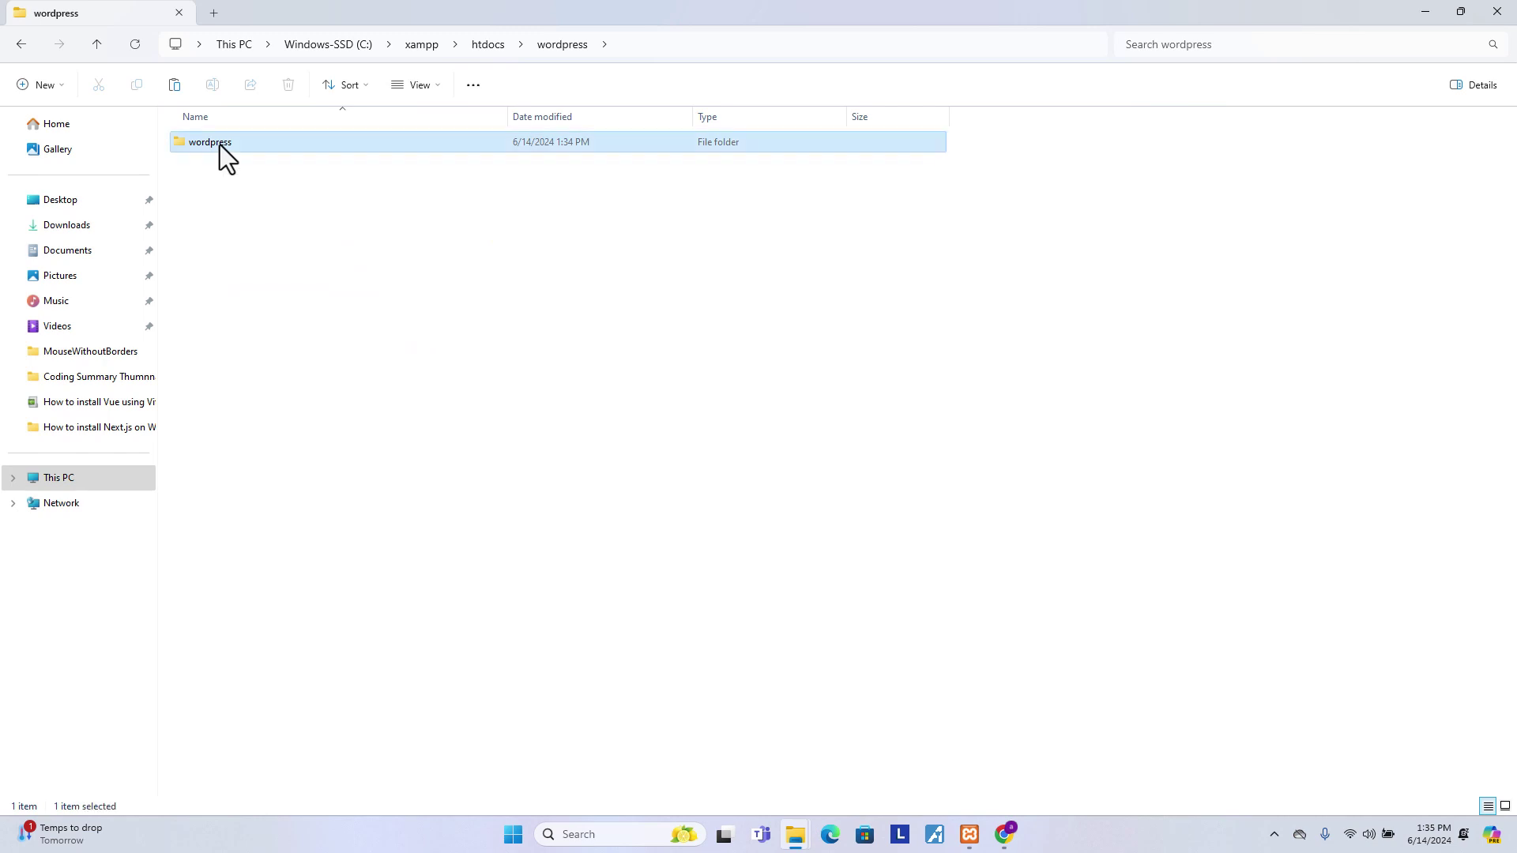
right_click(222, 145)
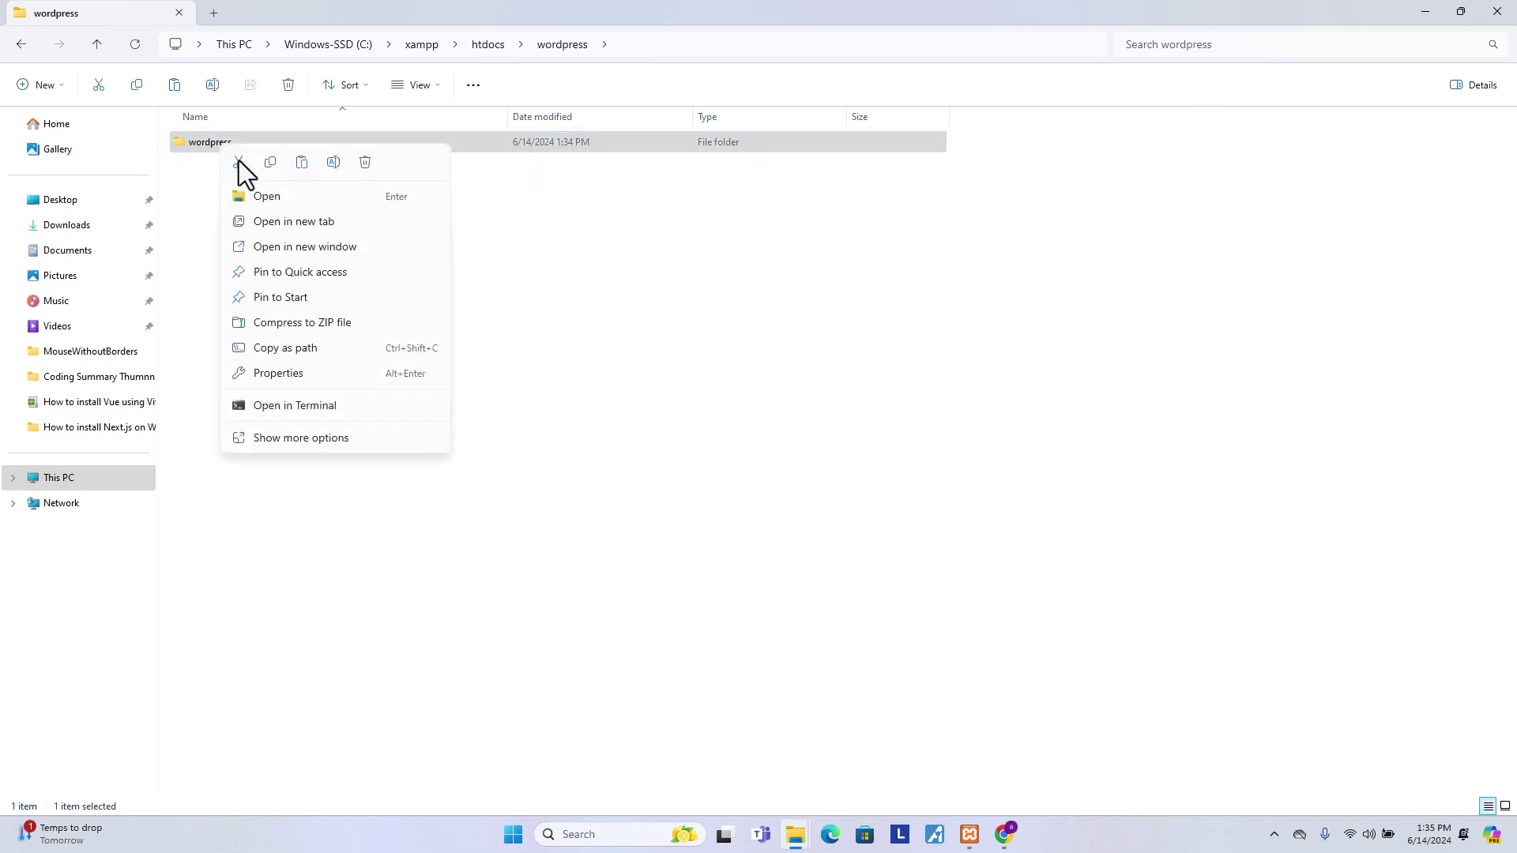
click(330, 164)
text(my)
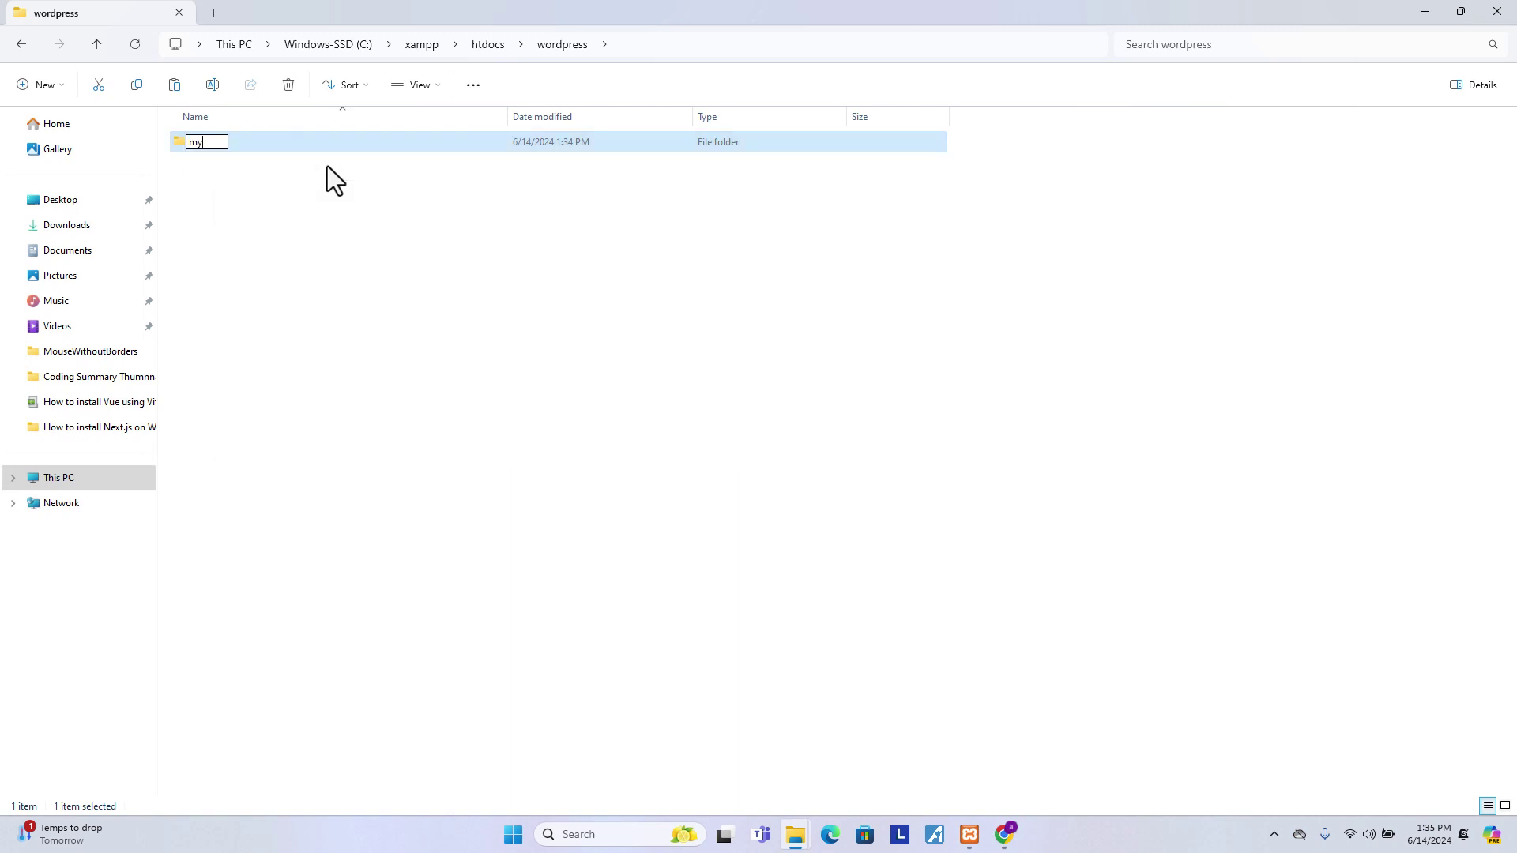
text(wordpress)
click(352, 182)
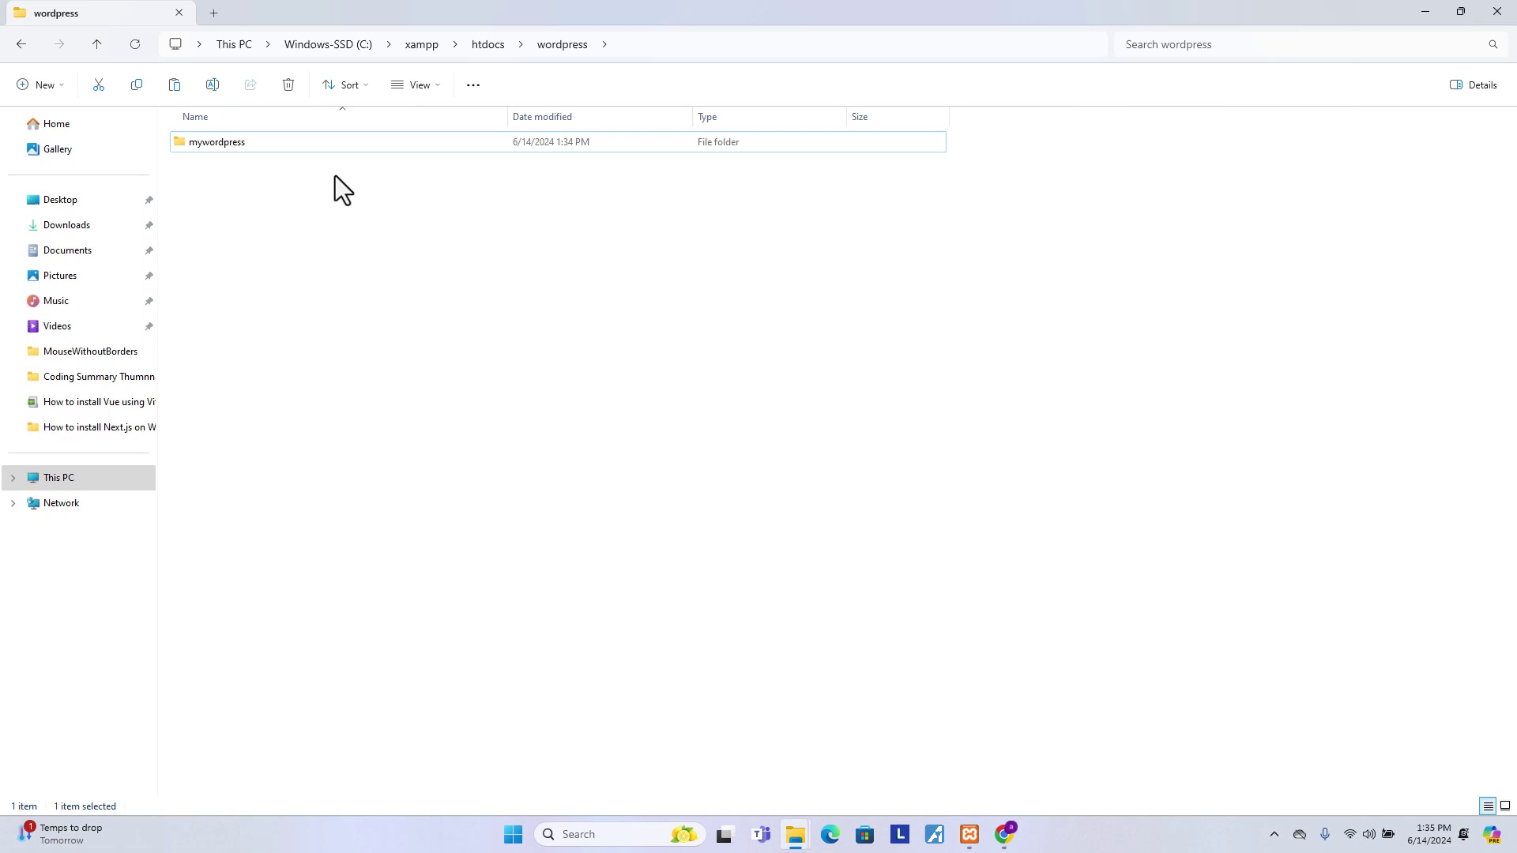
- Move mywordpress up into htdocs and delete the empty wordpress folder
click(265, 142)
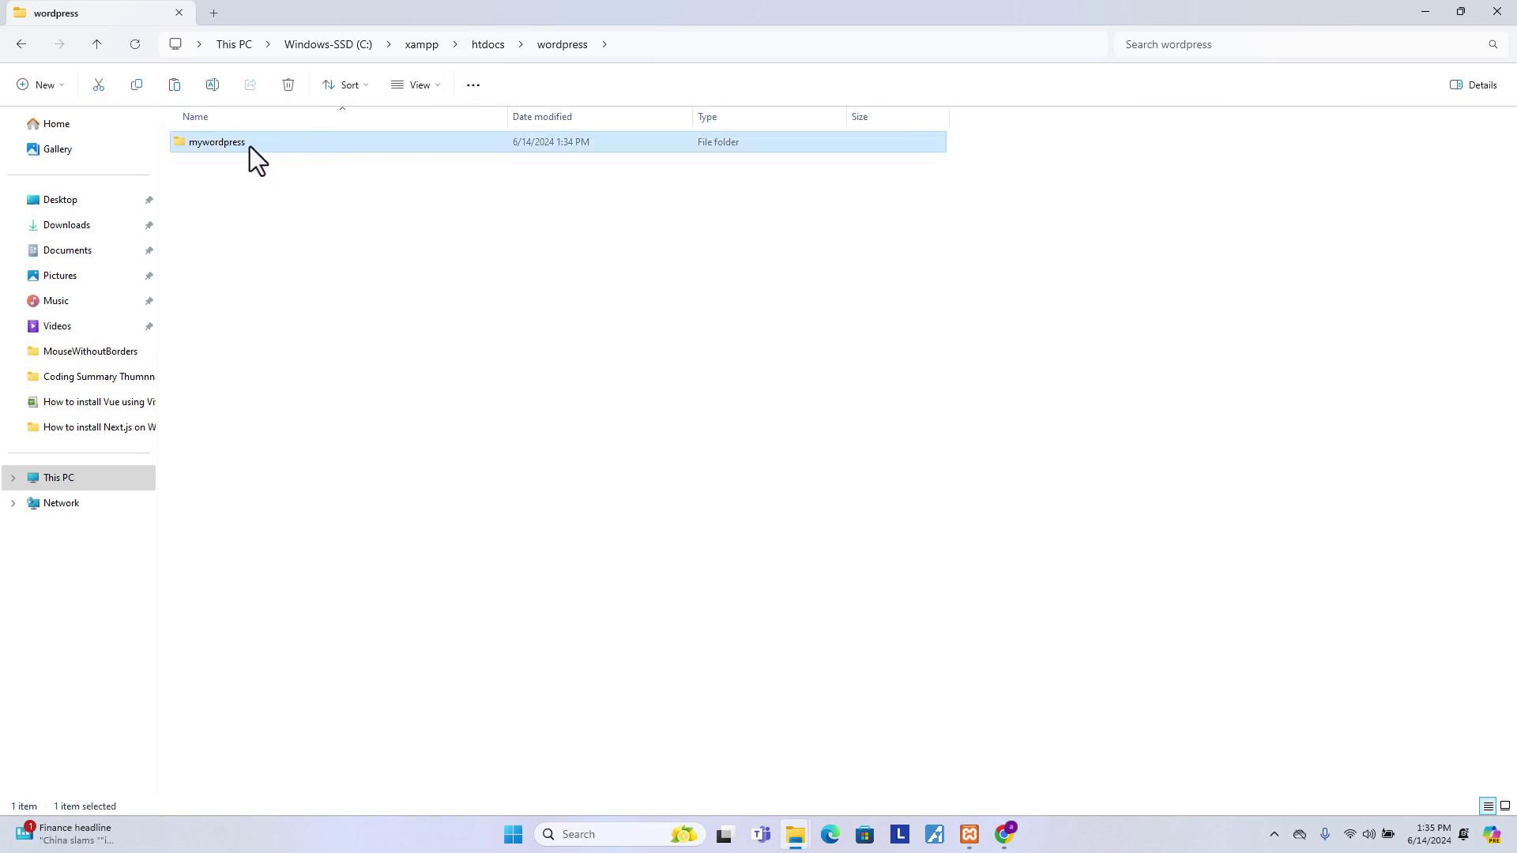
key(ctrl+x)
click(479, 46)
key(ctrl+v)
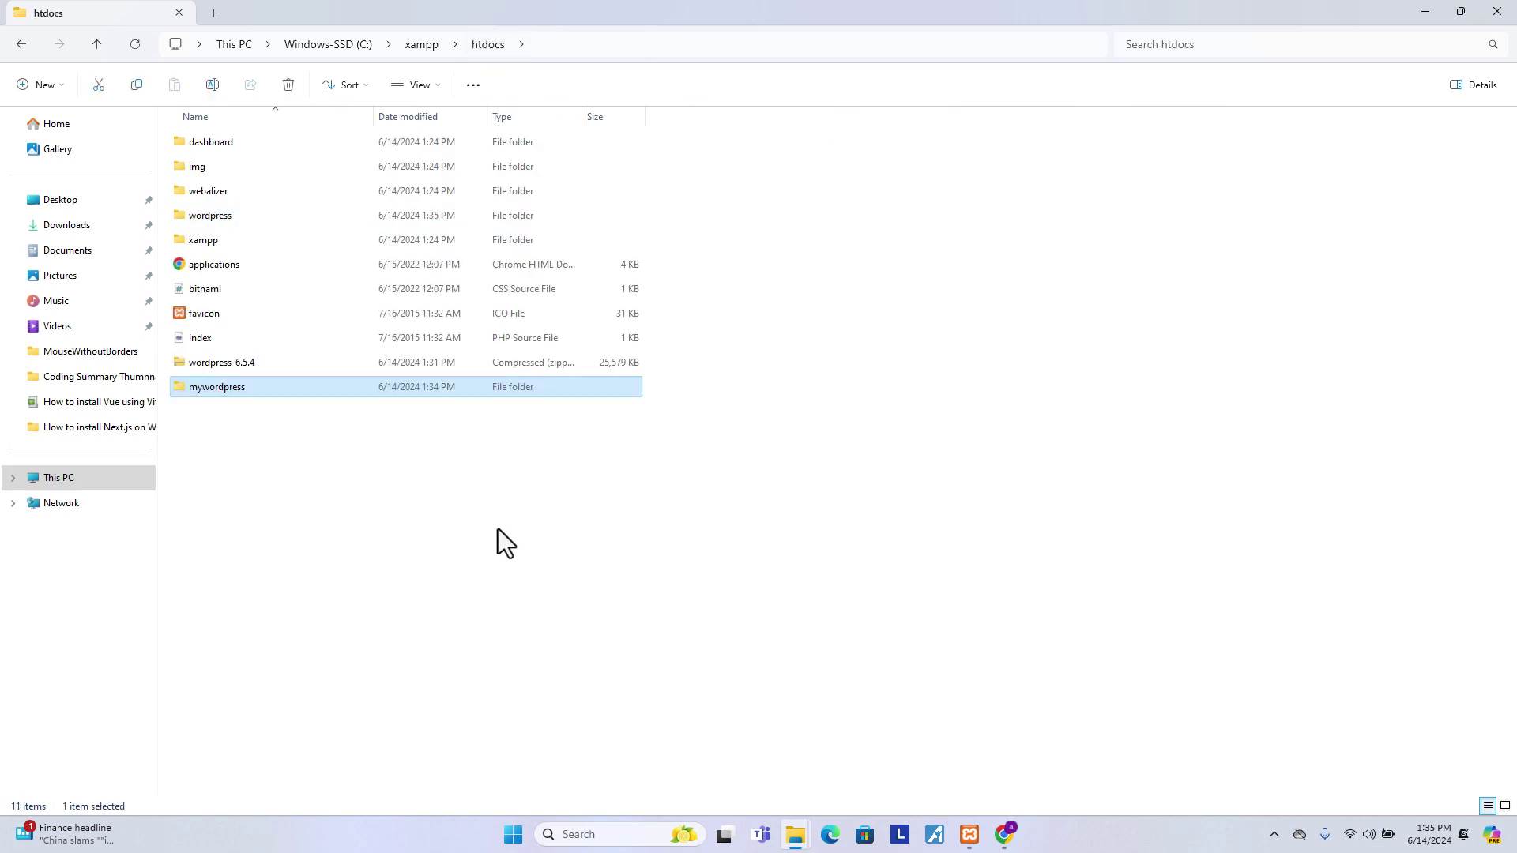
click(230, 216)
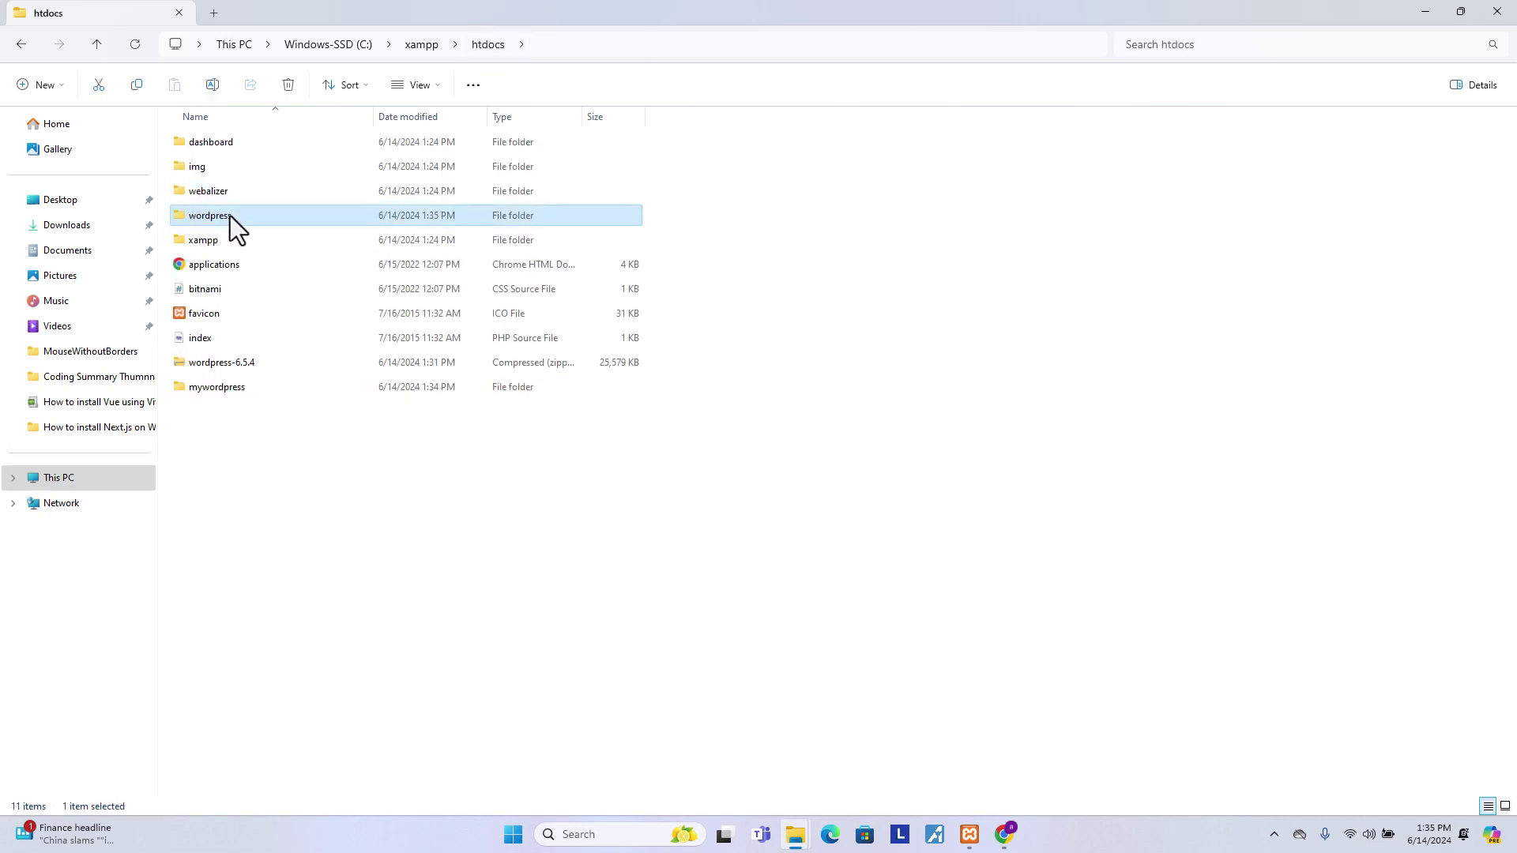
key(Delete)
click(231, 363)
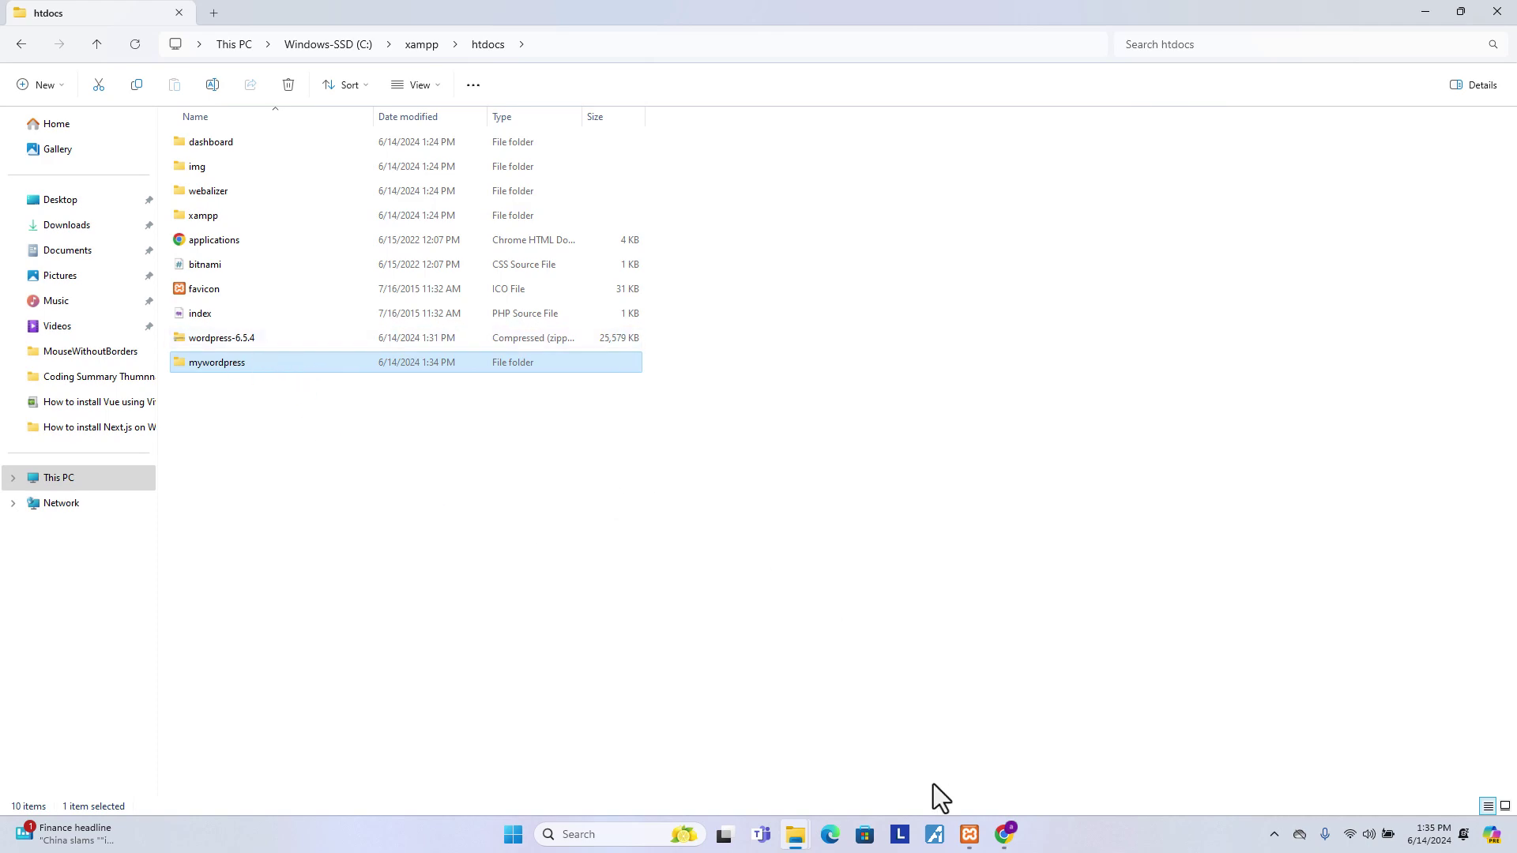
click(1005, 834)
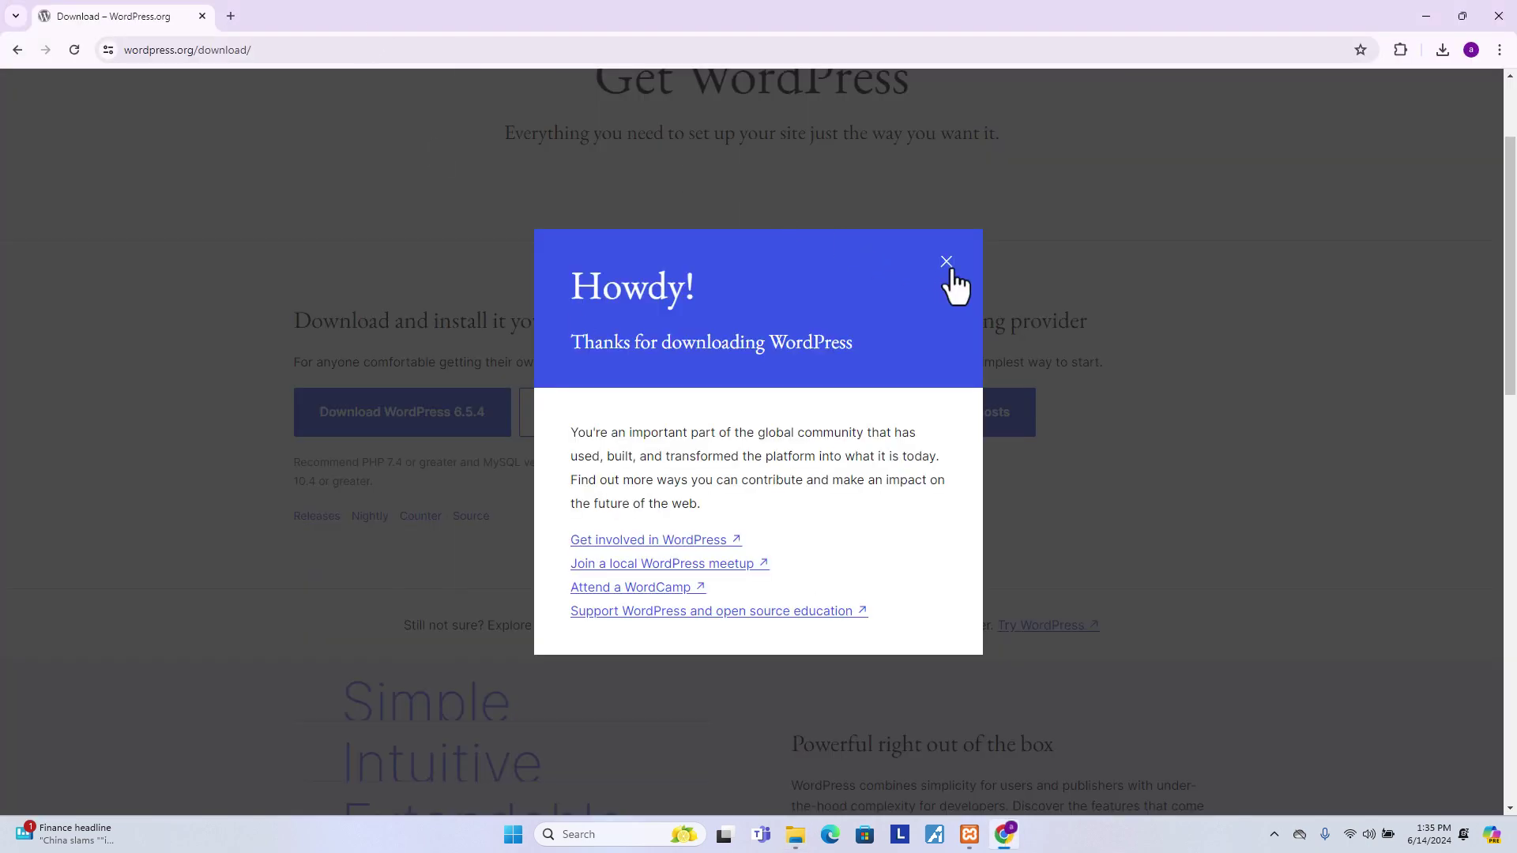
- Close the download message and load localhost/mywordpress in the browser
click(947, 263)
click(291, 49)
text(l)
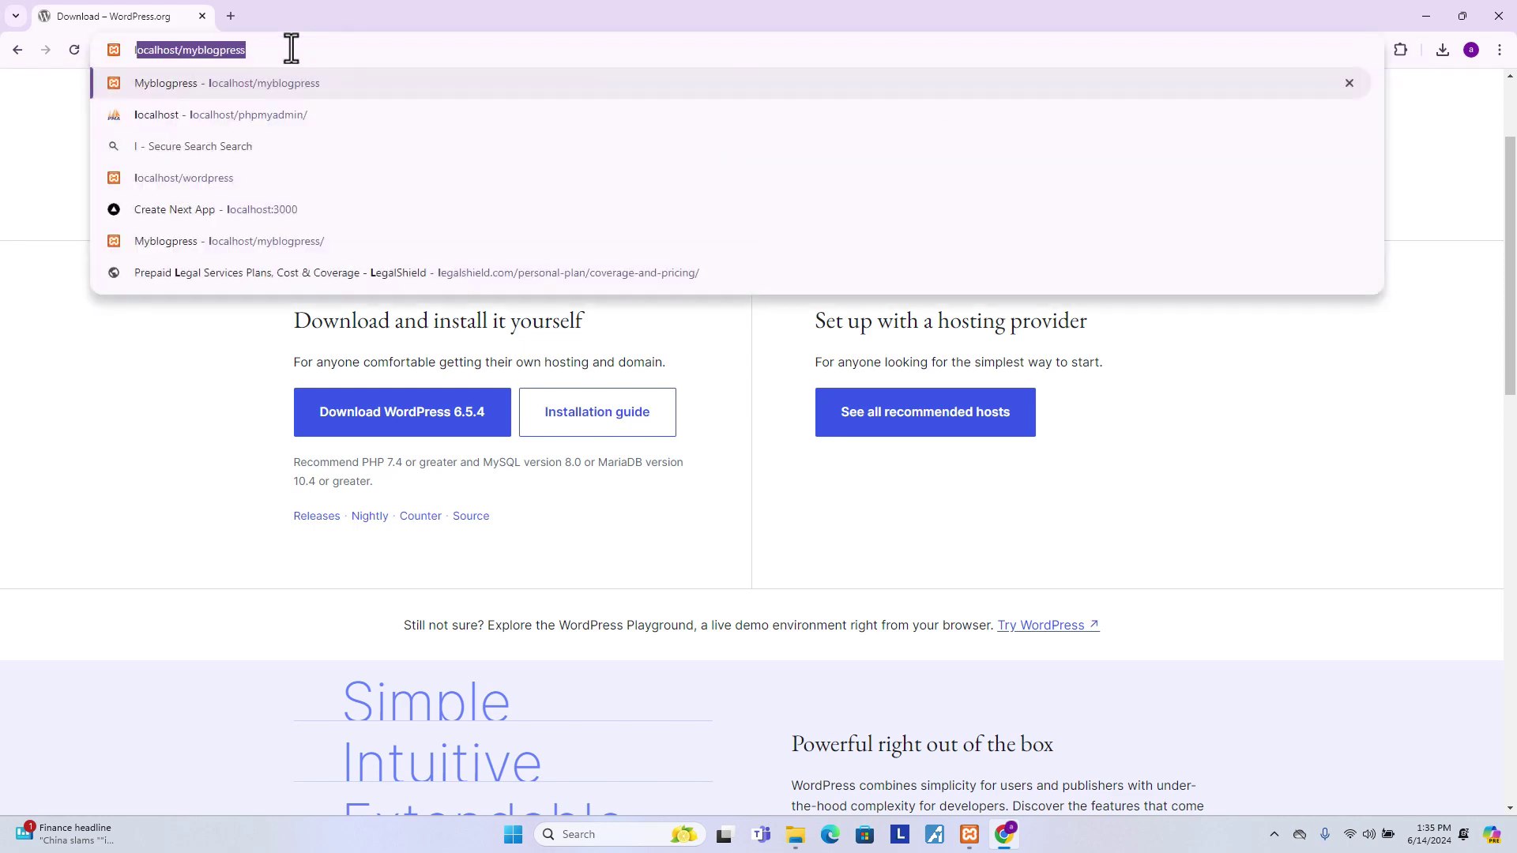
text(ocalhost/)
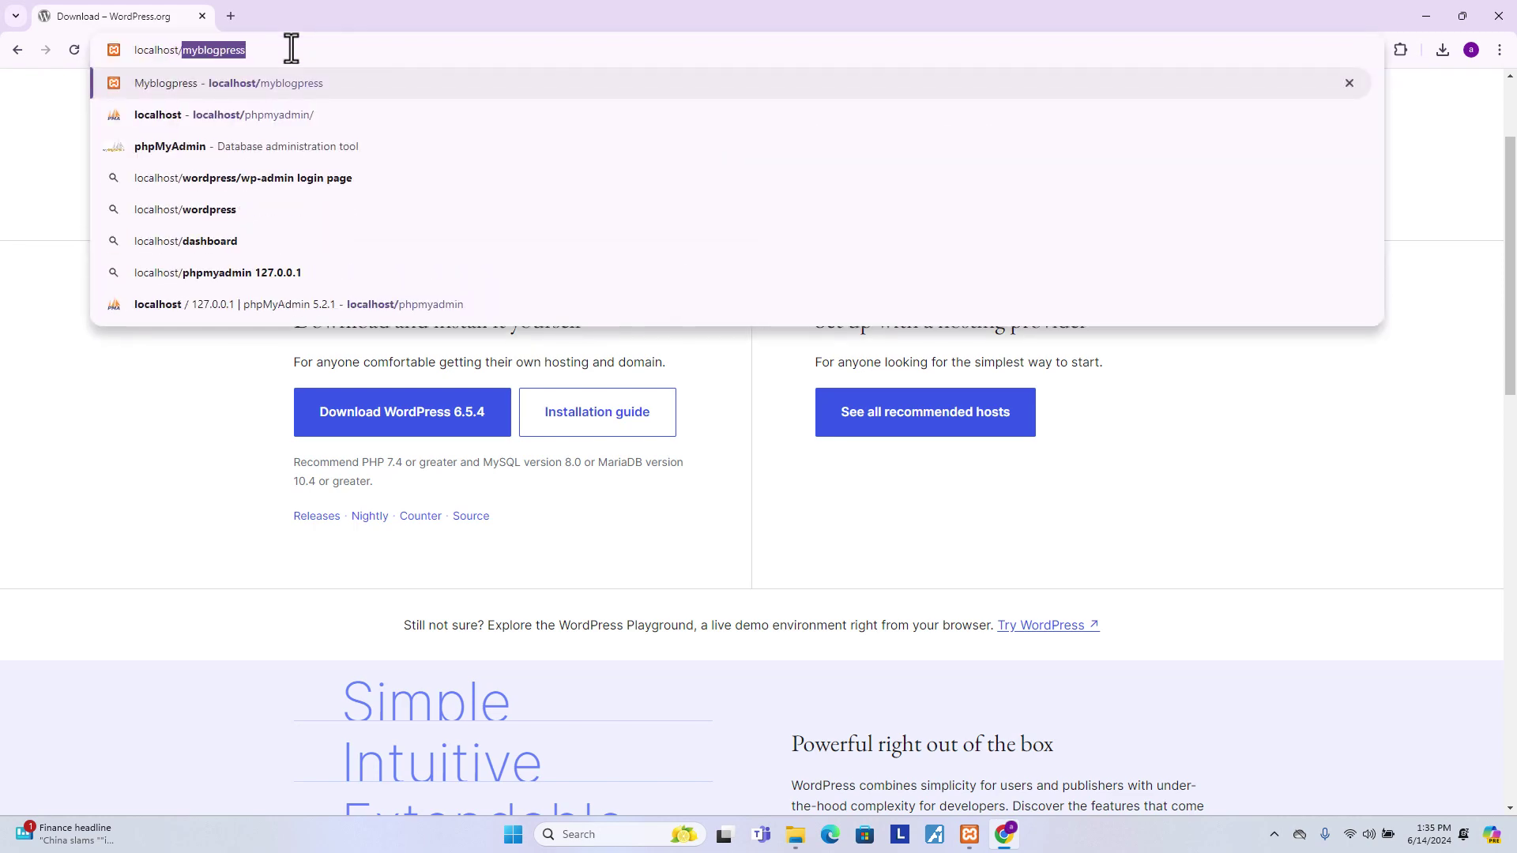
double_click(305, 11)
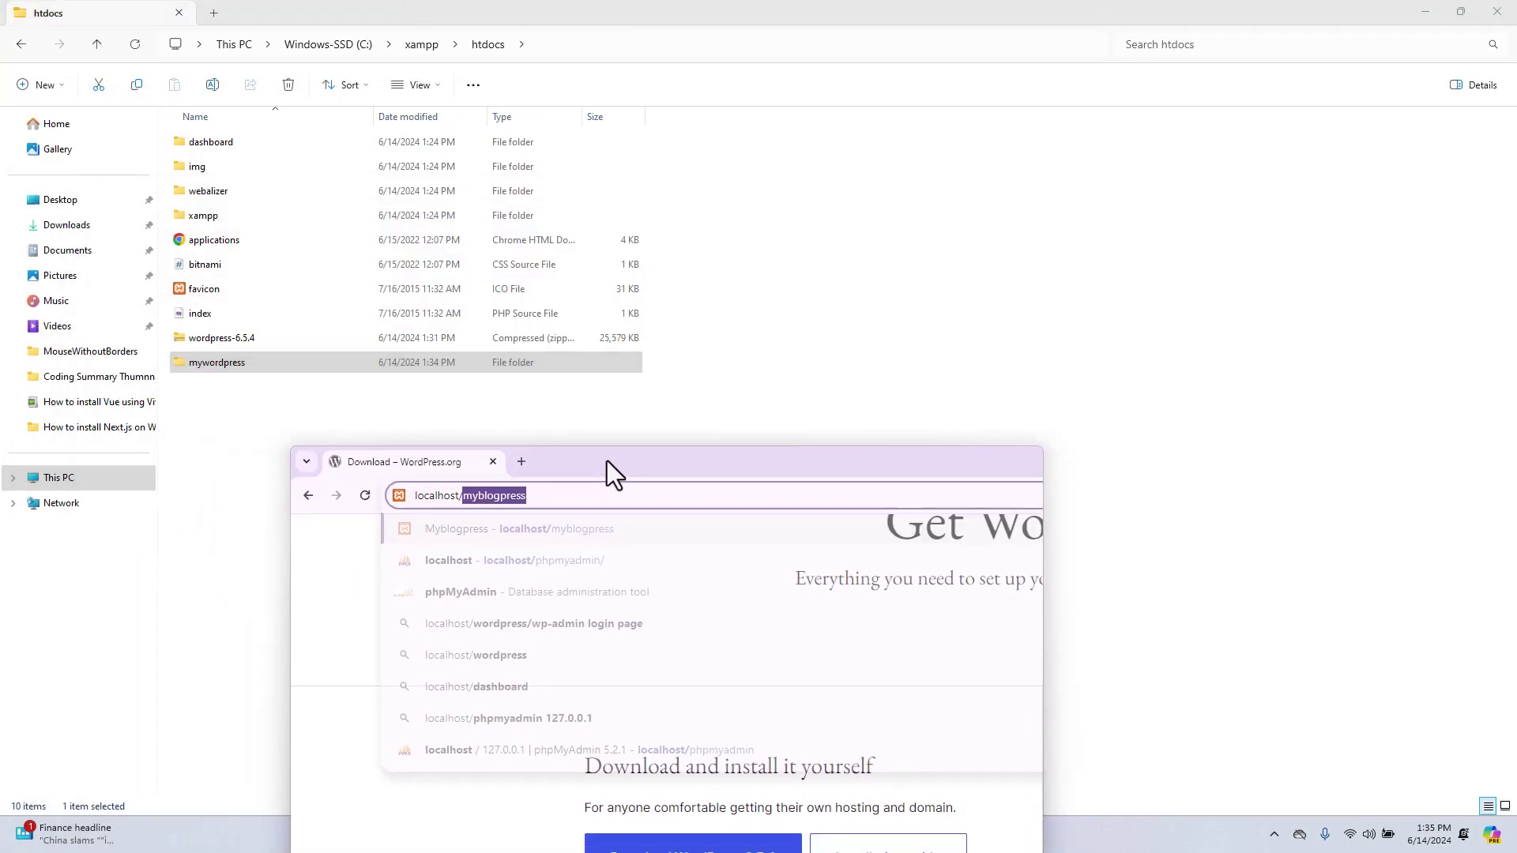
double_click(812, 459)
key(BackSpace)
text(m)
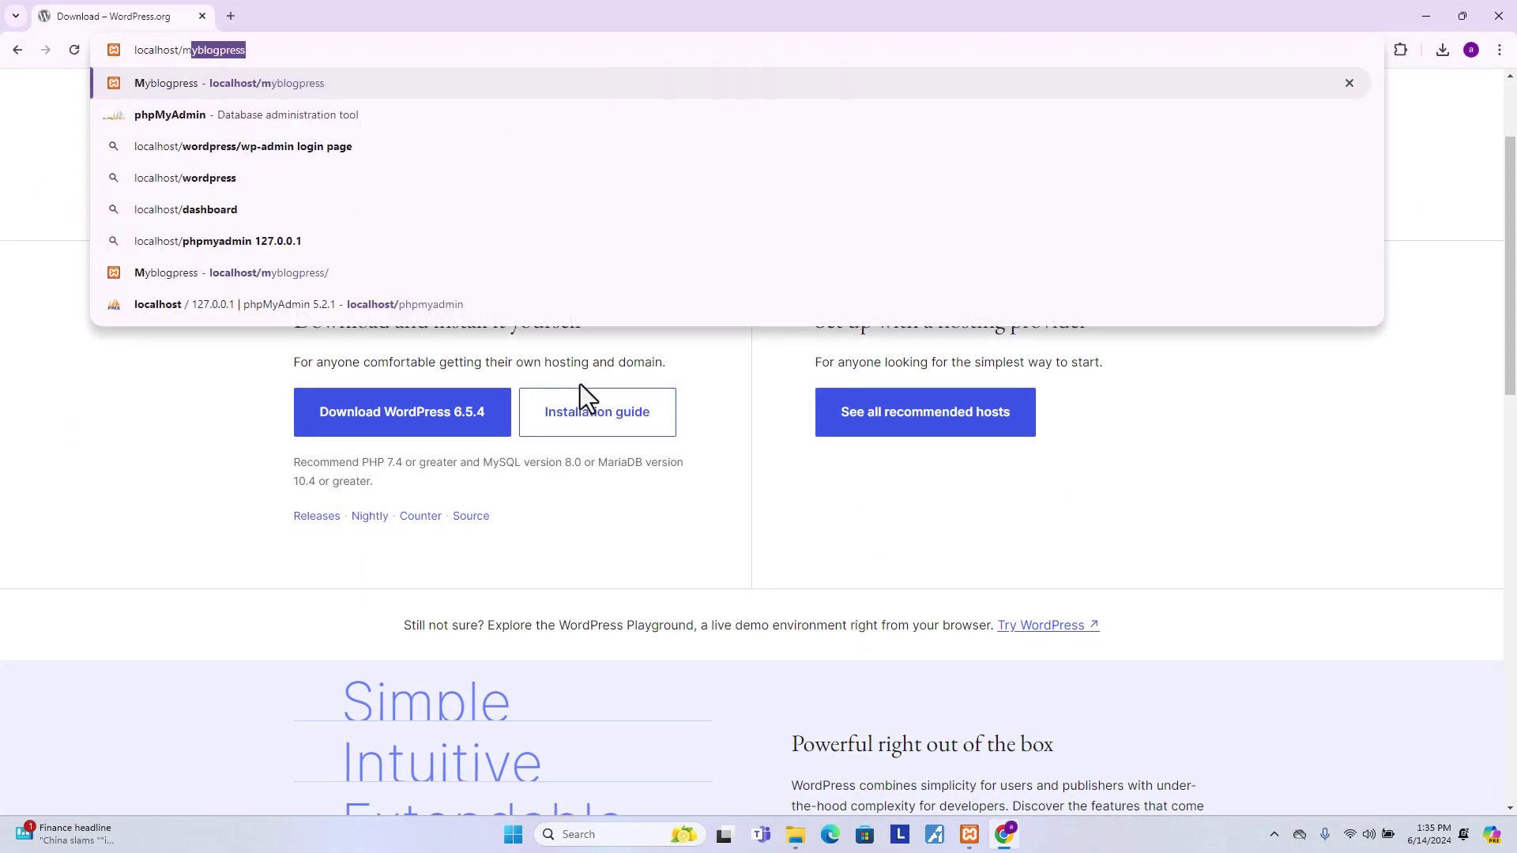
text(ywordp)
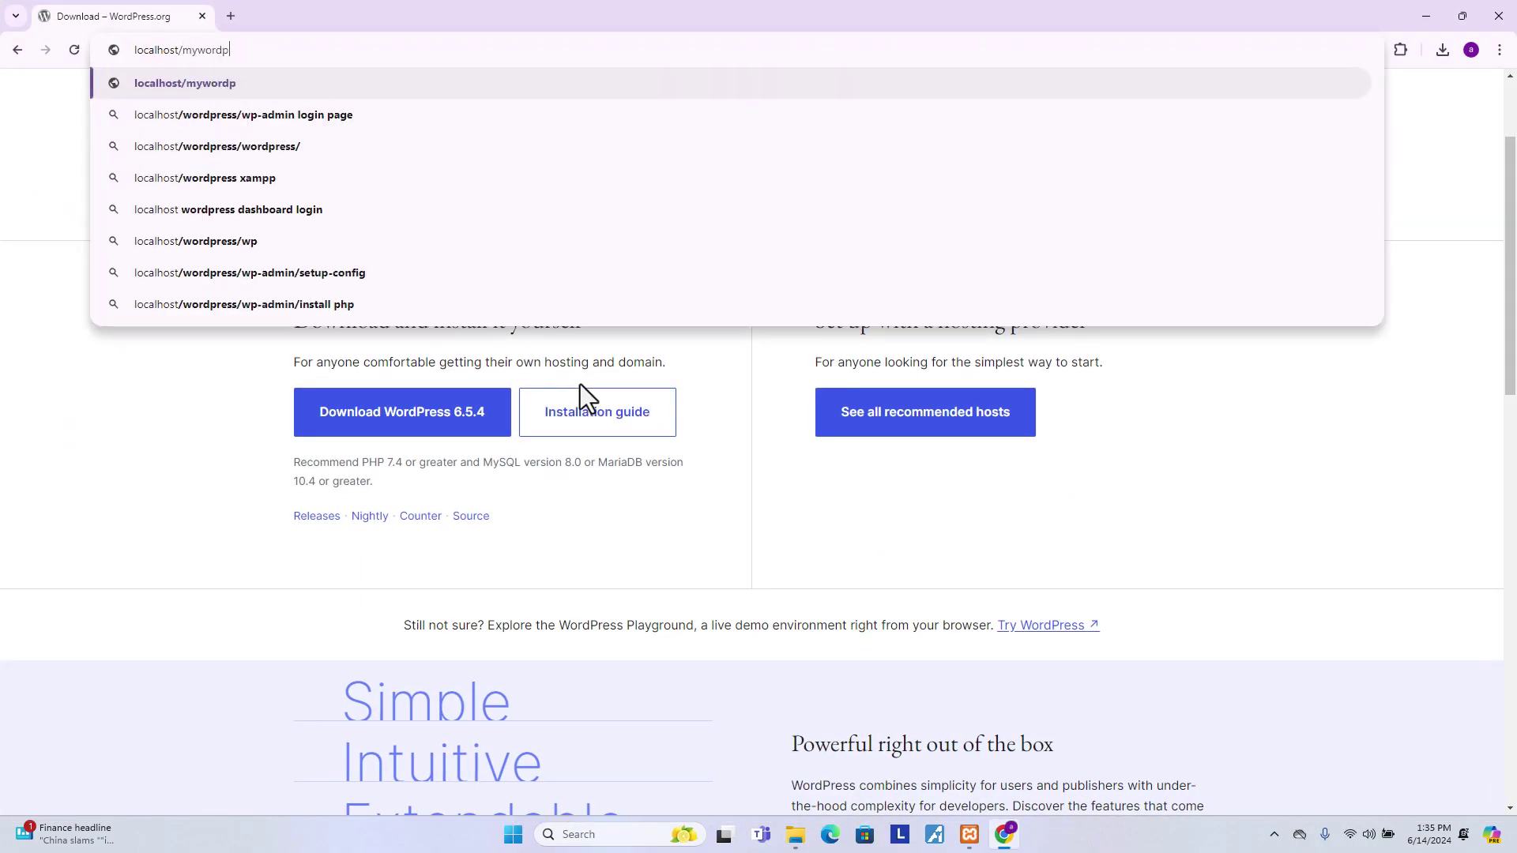
text(ress)
key(Return)
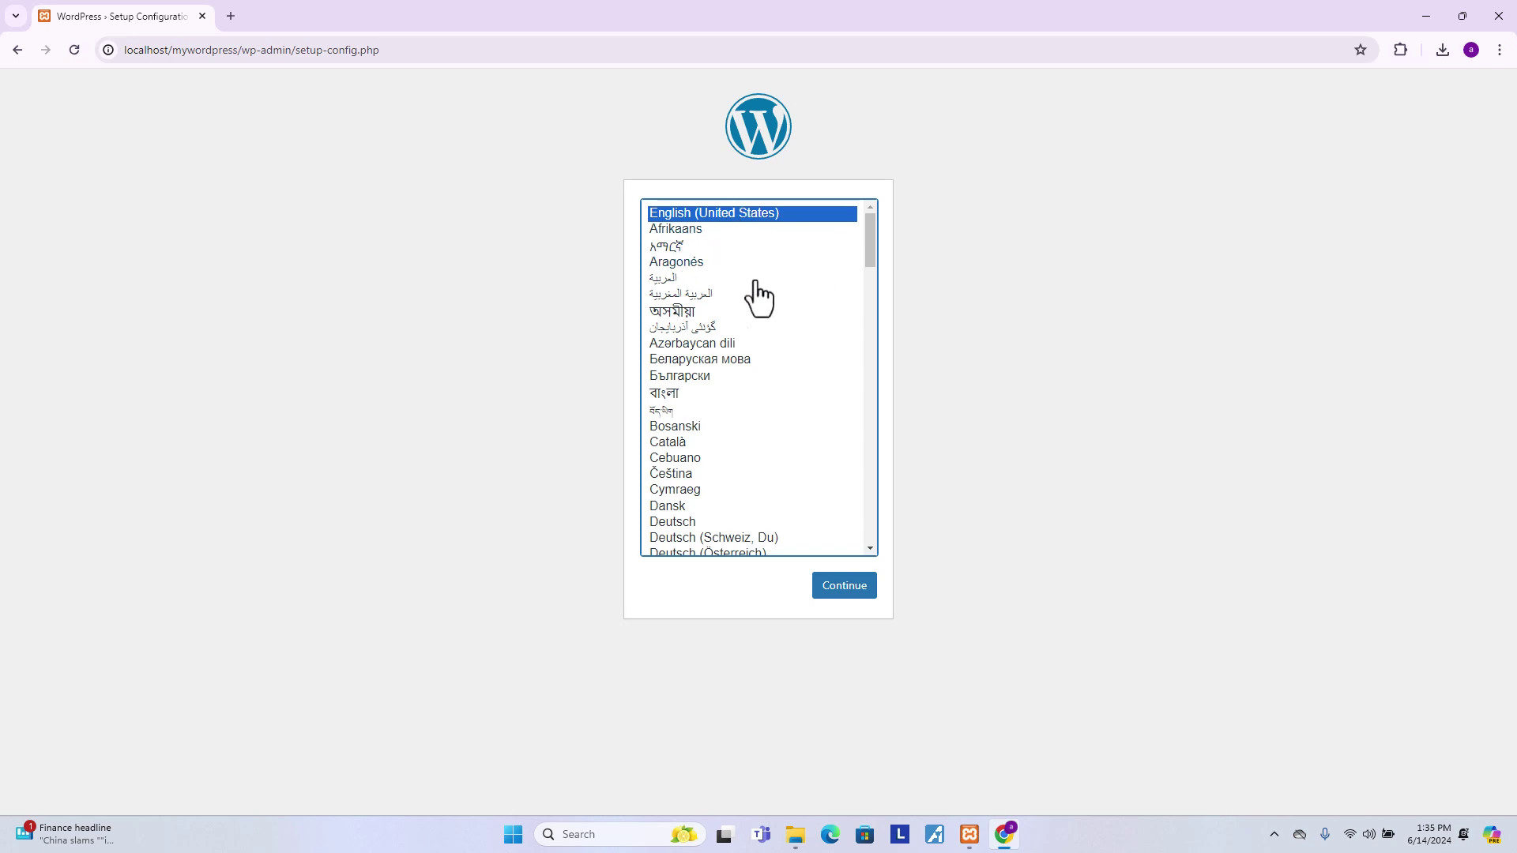
- Keep English (United States) as the language and proceed to the database details page
scroll(755, 365, down, 1)
scroll(759, 363, up, 1)
click(842, 592)
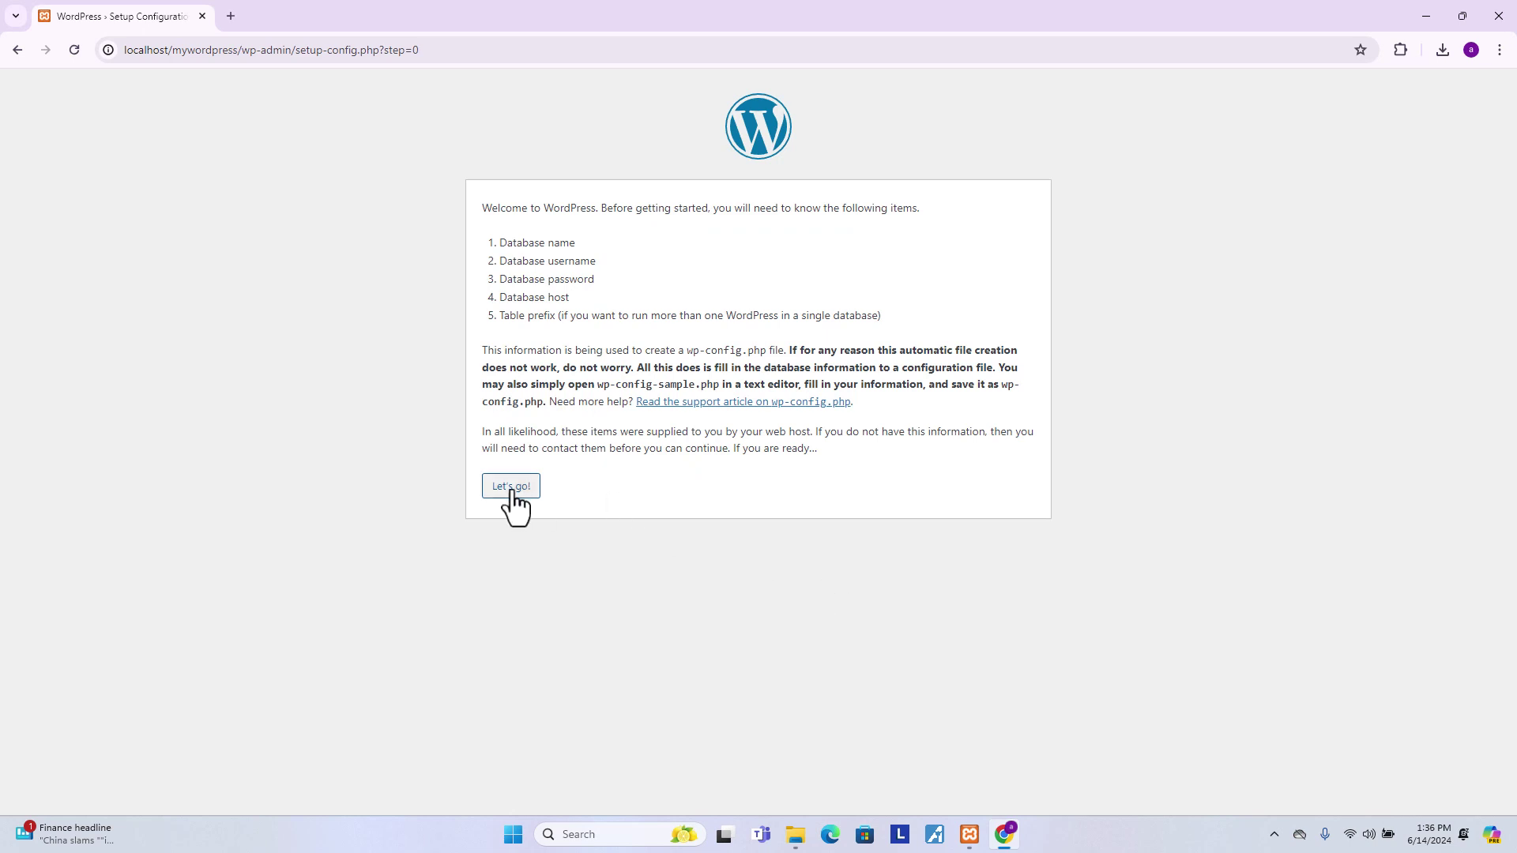
click(510, 491)
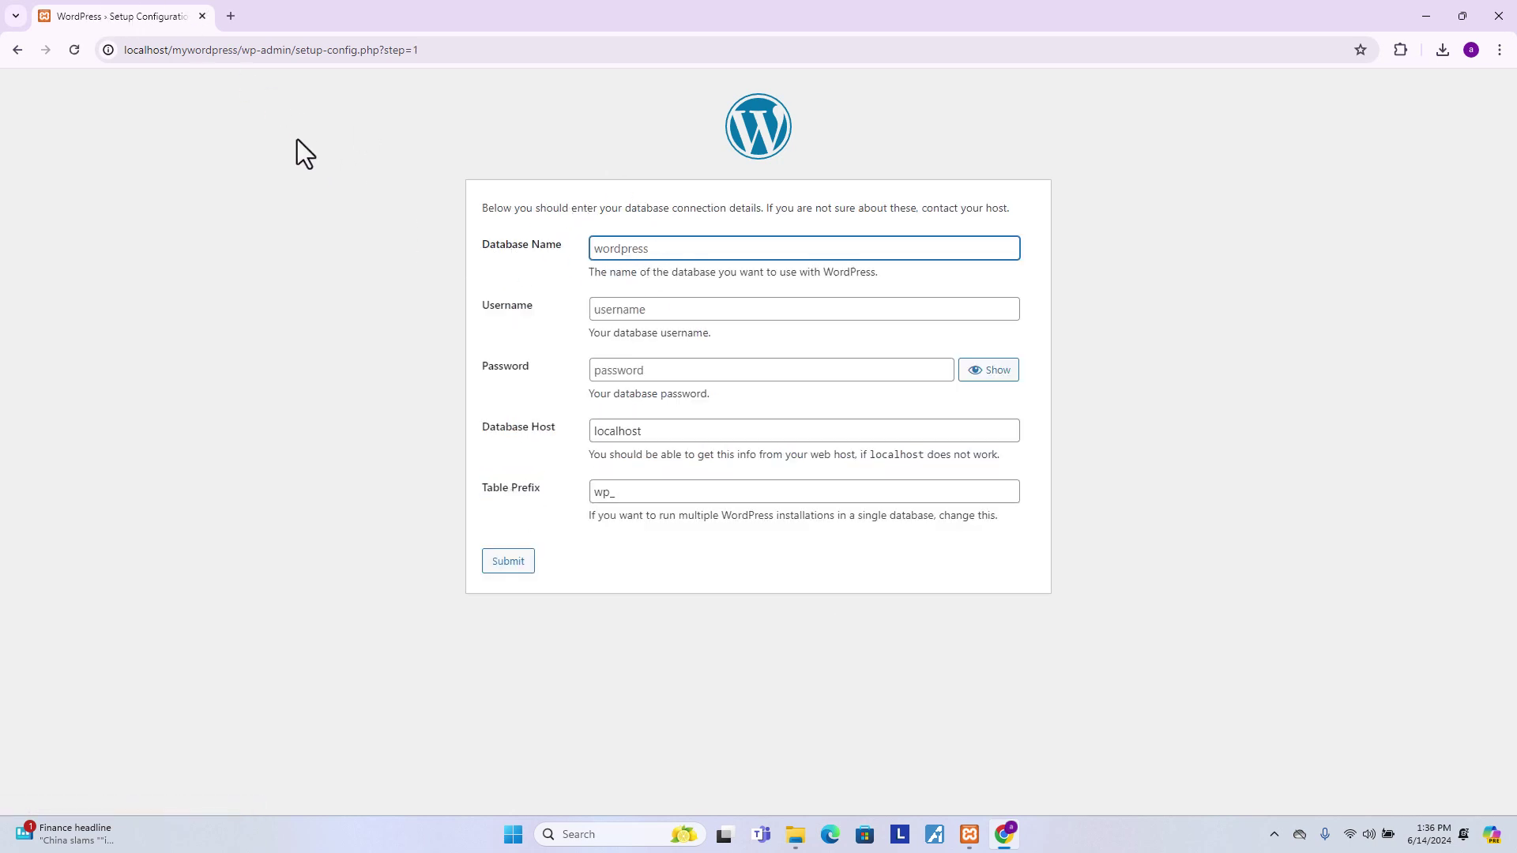
- In a new tab at localhost/phpmyadmin, create a database named mywordpress
click(231, 16)
text(lo)
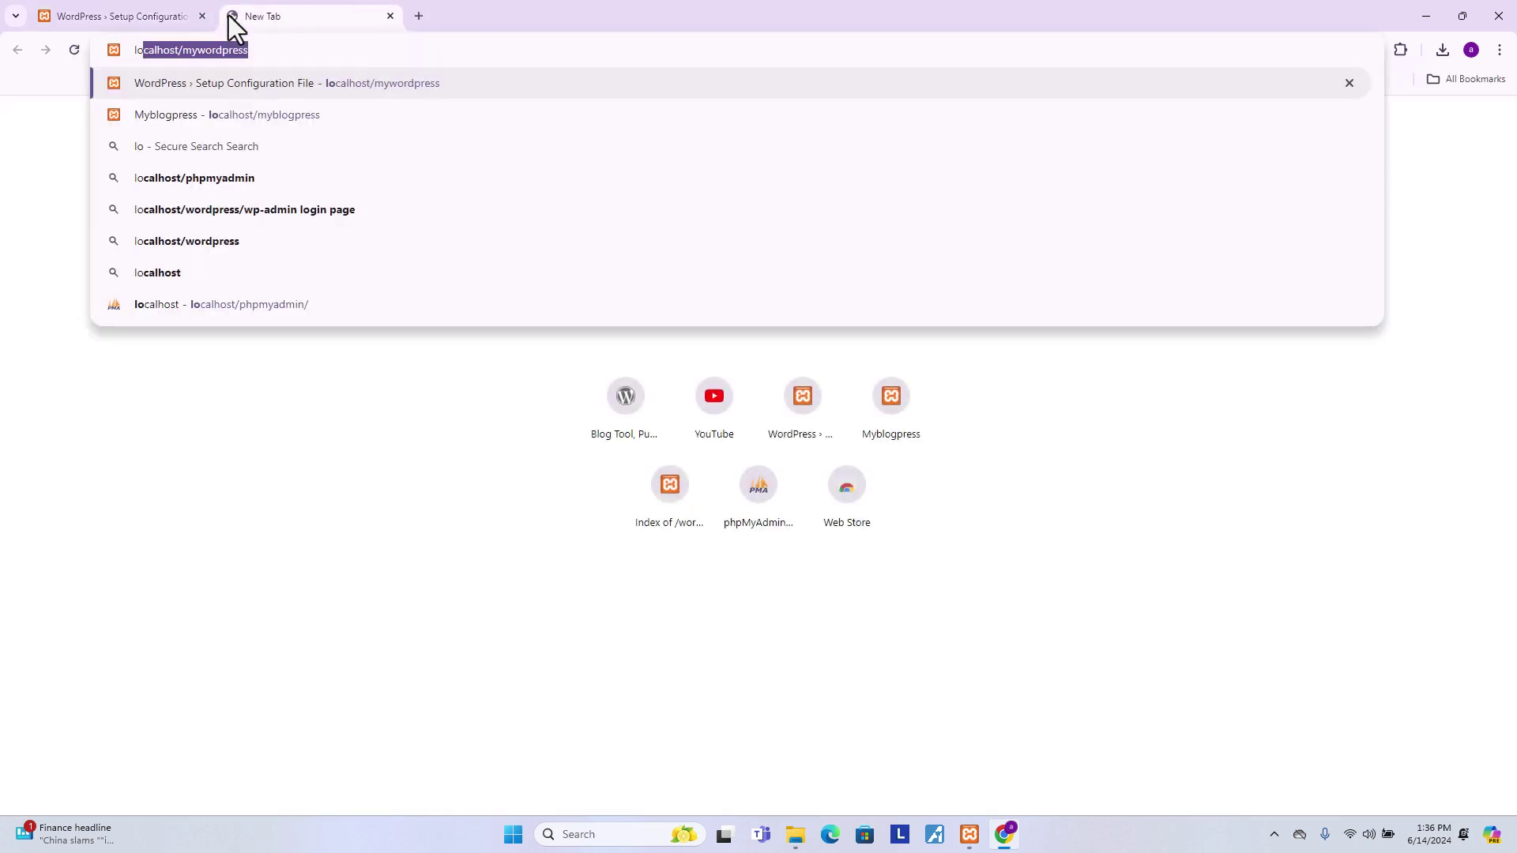
text(calhost/php)
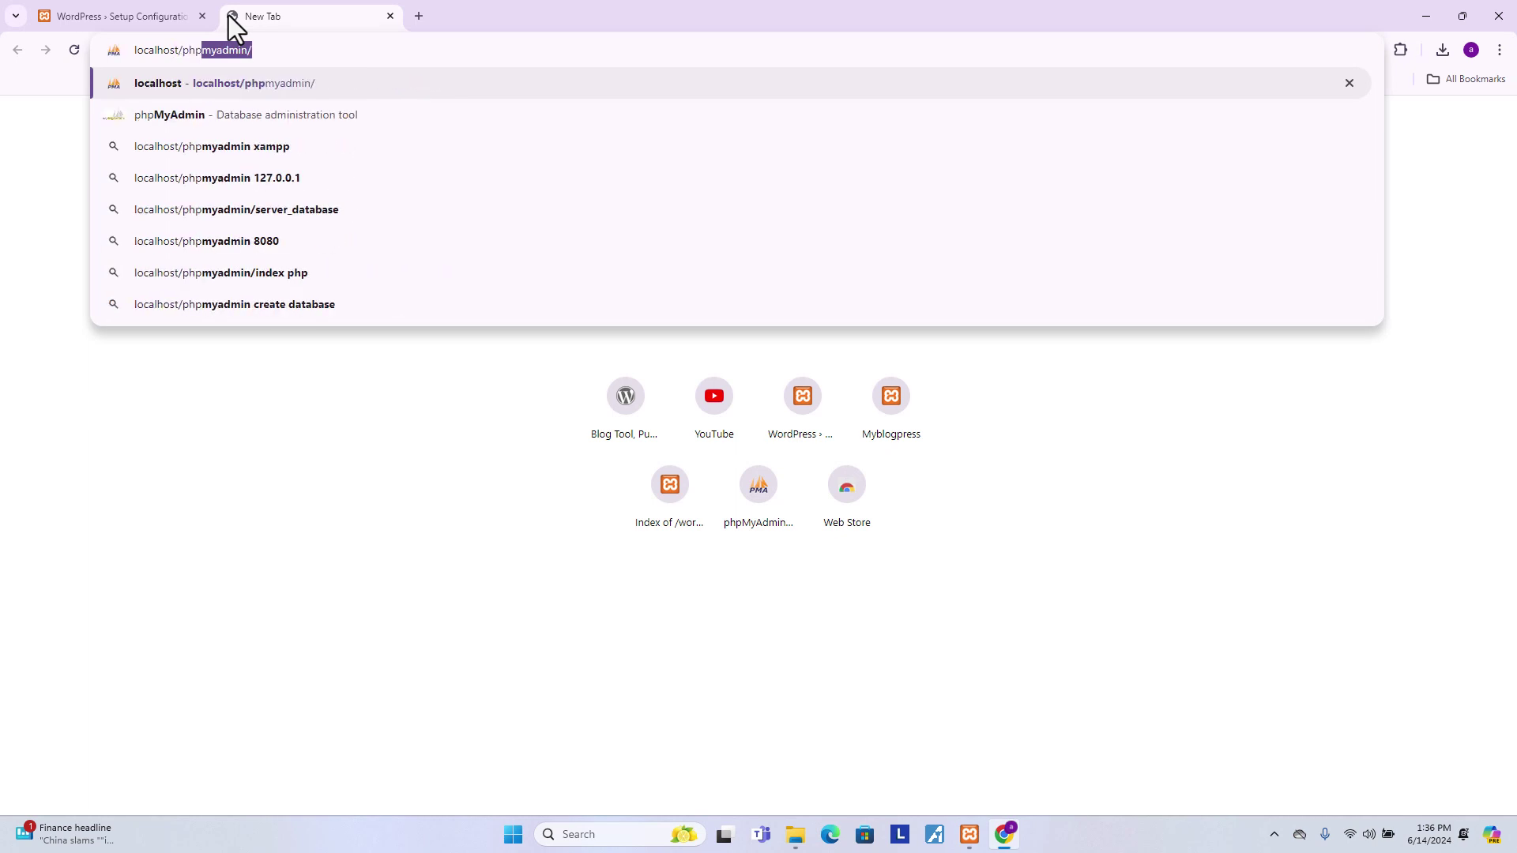
key(Return)
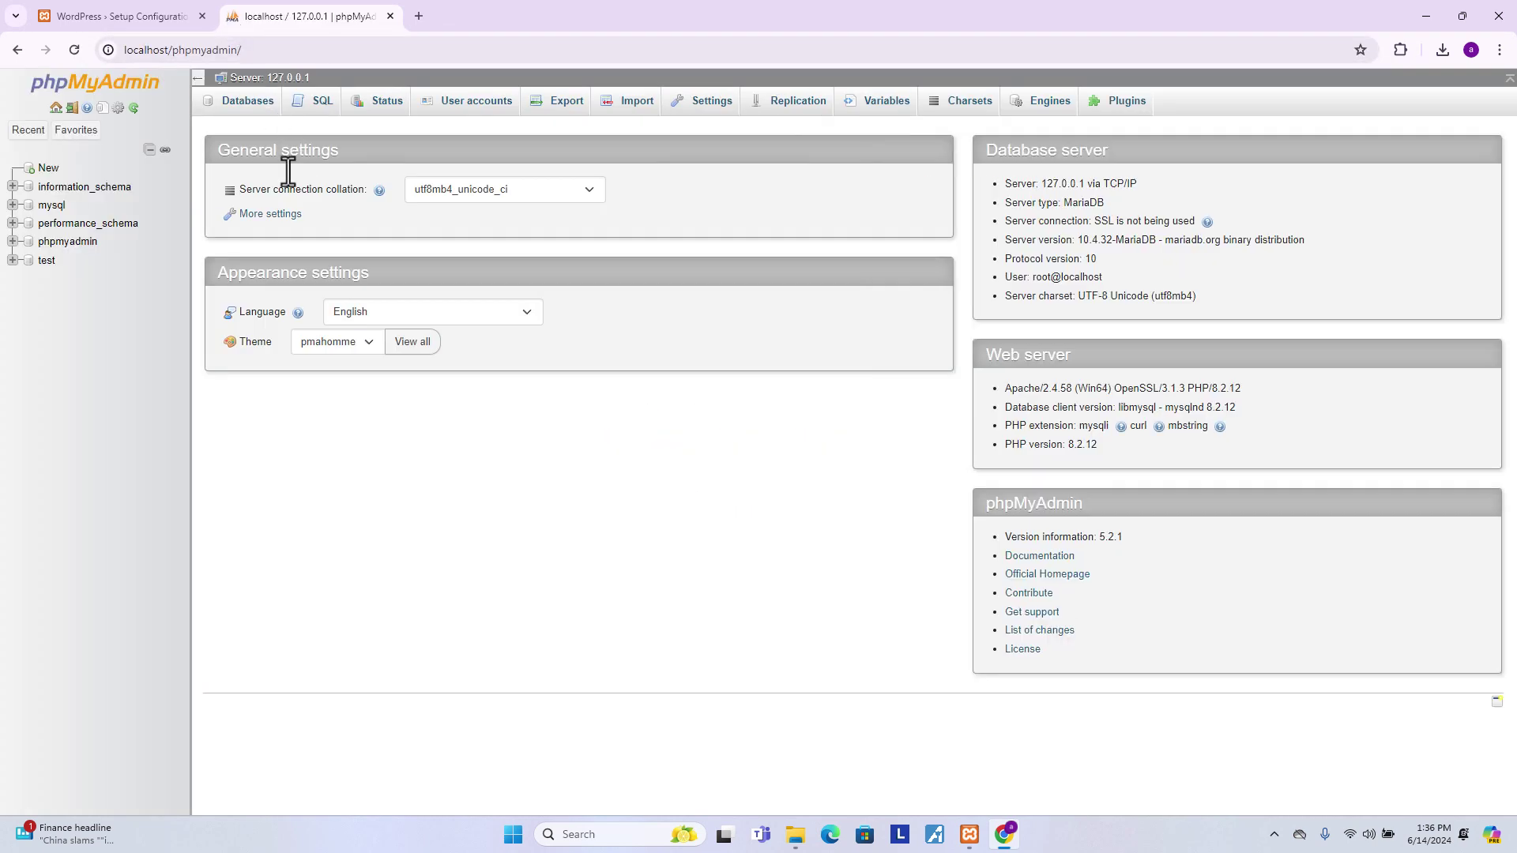
click(48, 170)
click(305, 233)
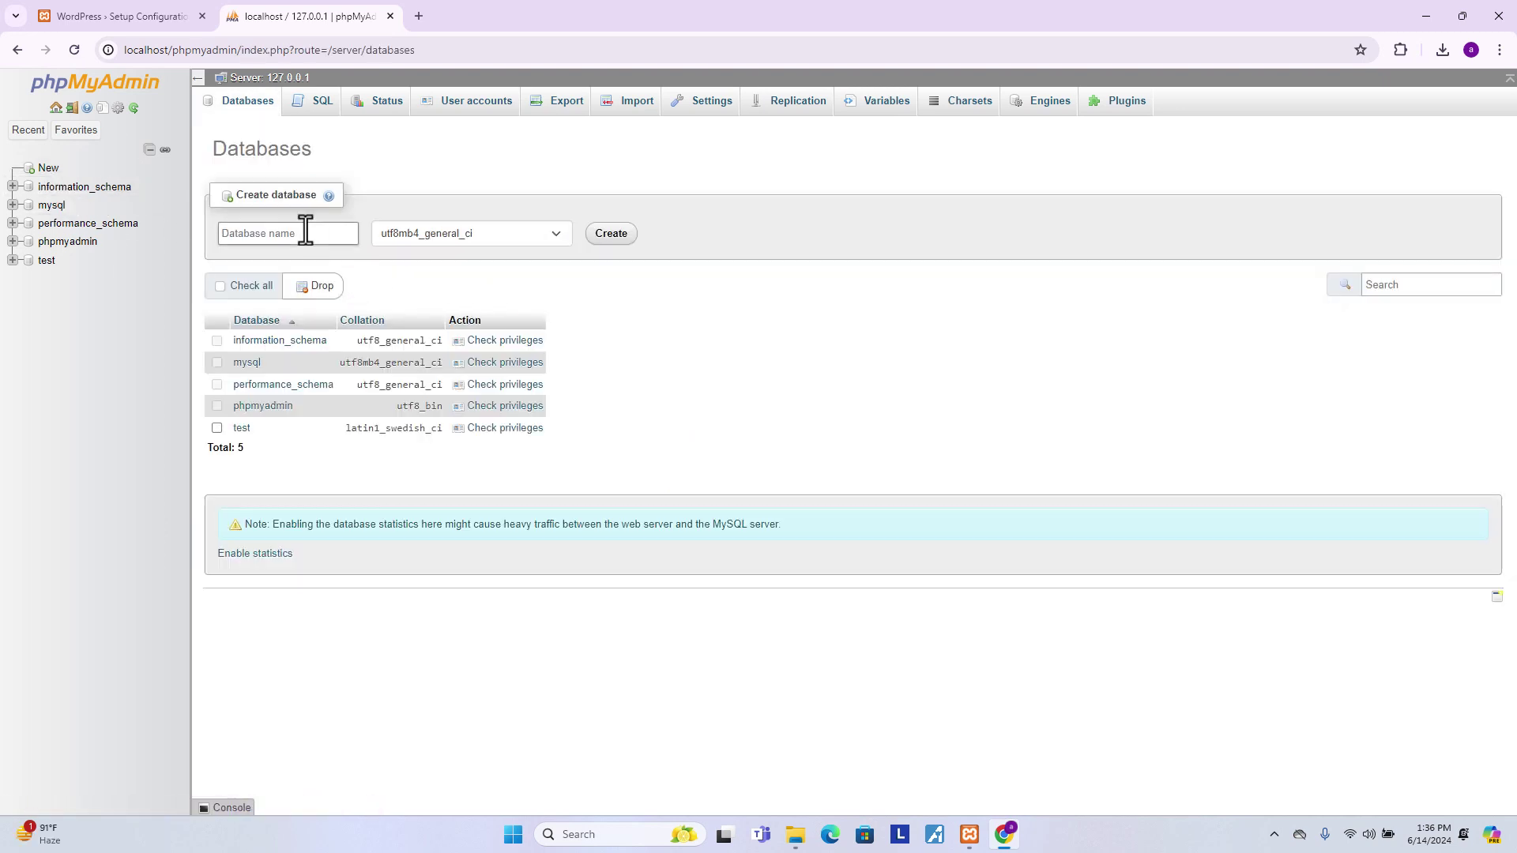
text(mywordpress)
click(613, 241)
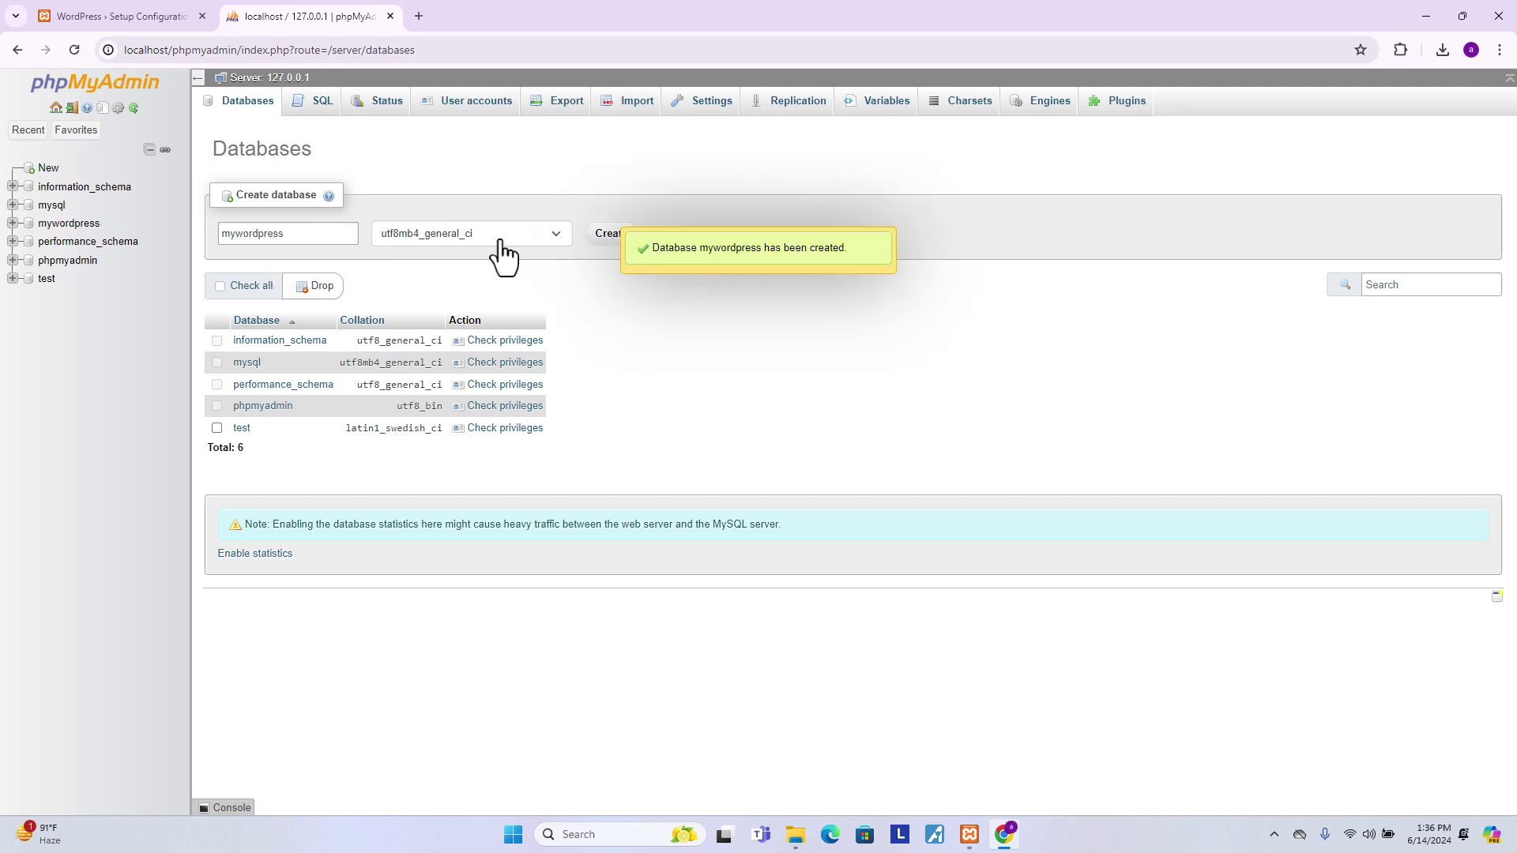
- Enter 'mywordpress' as the database name, checking it against the database in phpMyAdmin
click(87, 5)
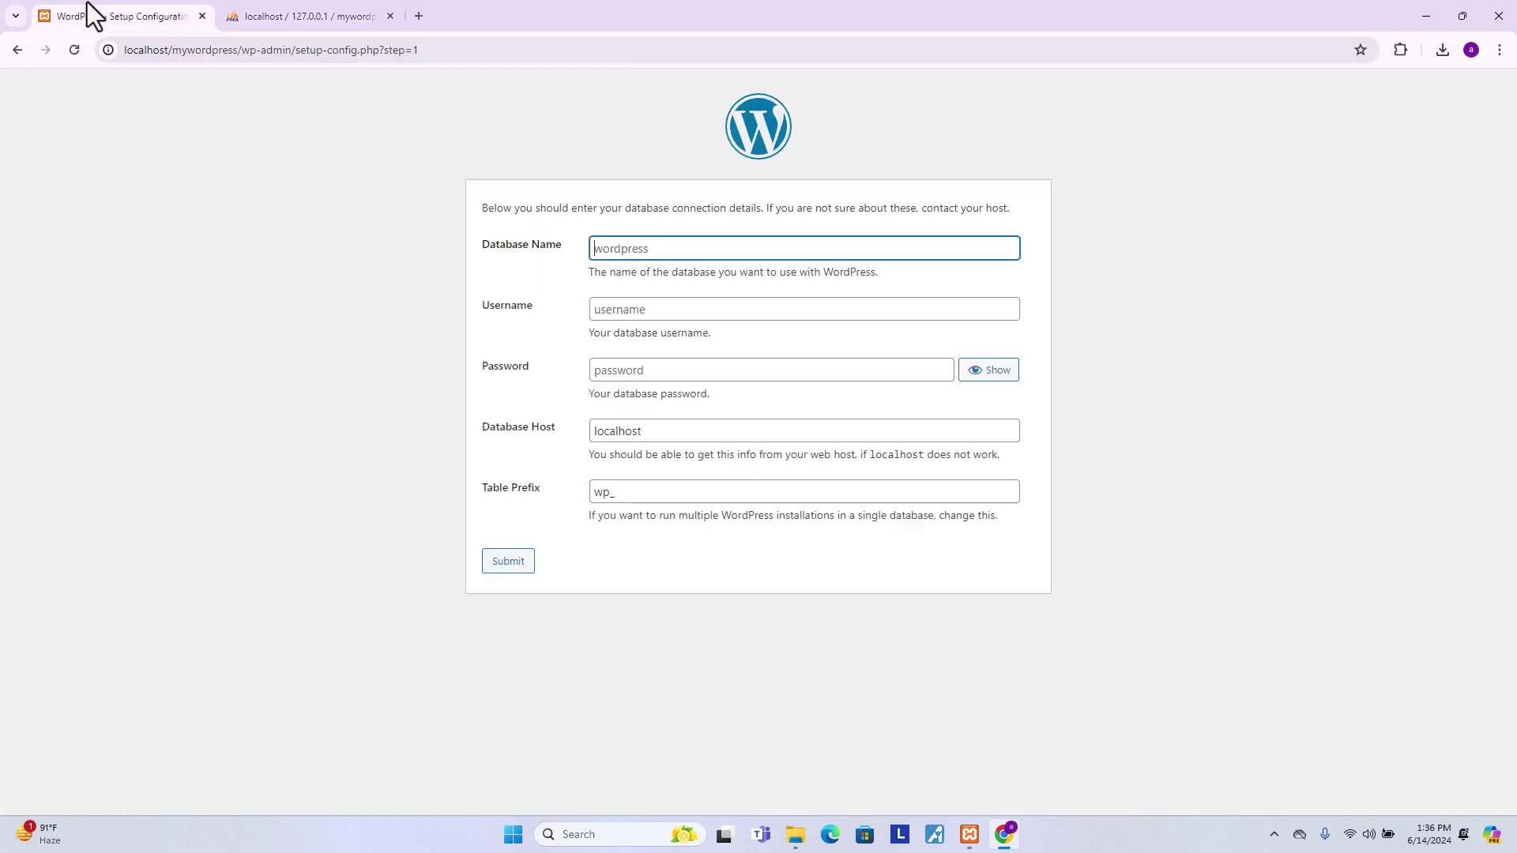
click(613, 251)
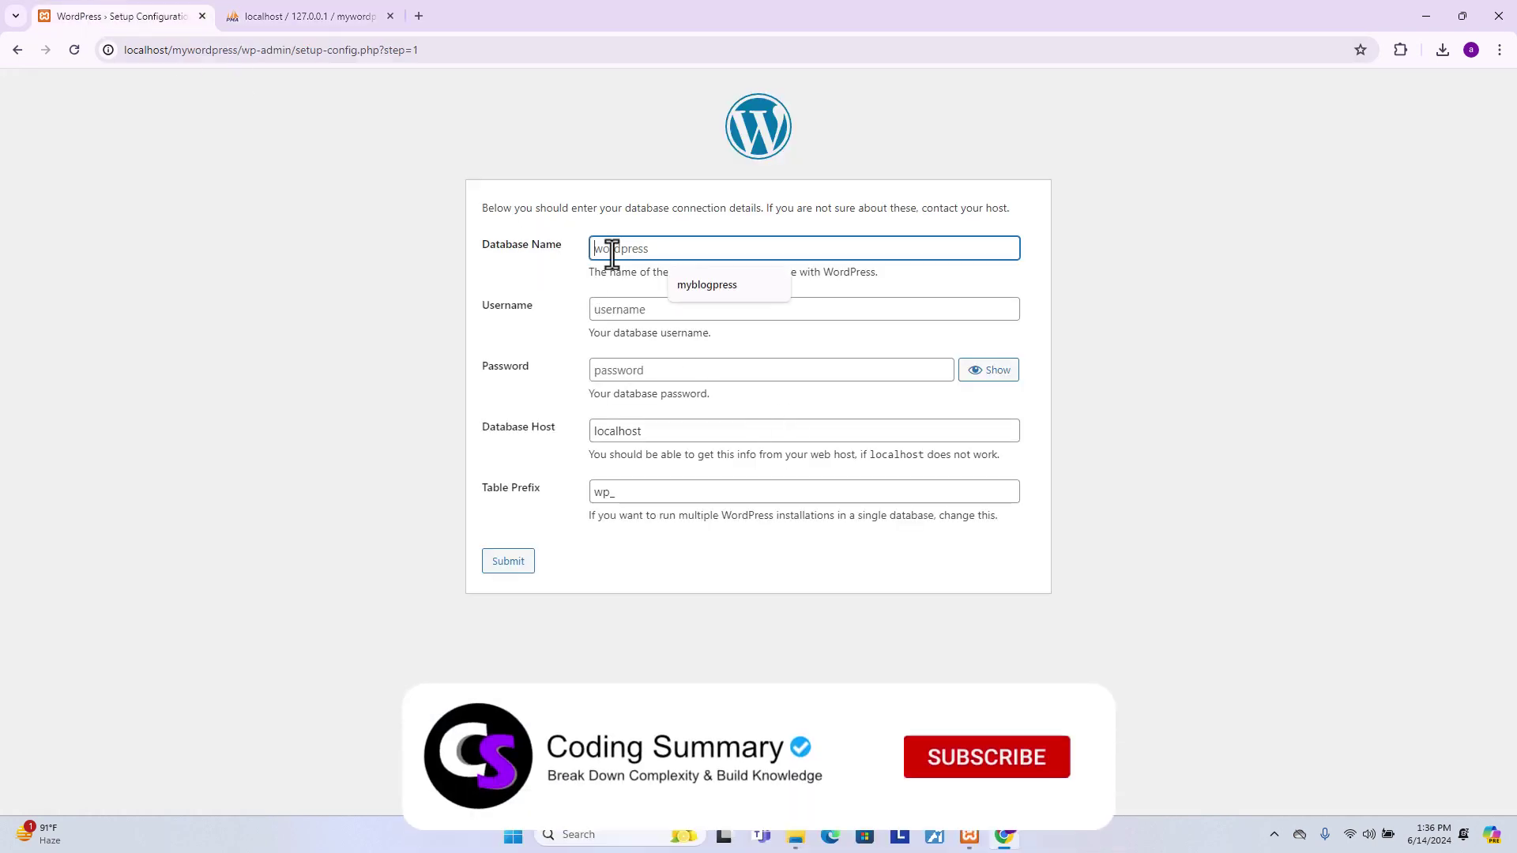
text(mywordpress)
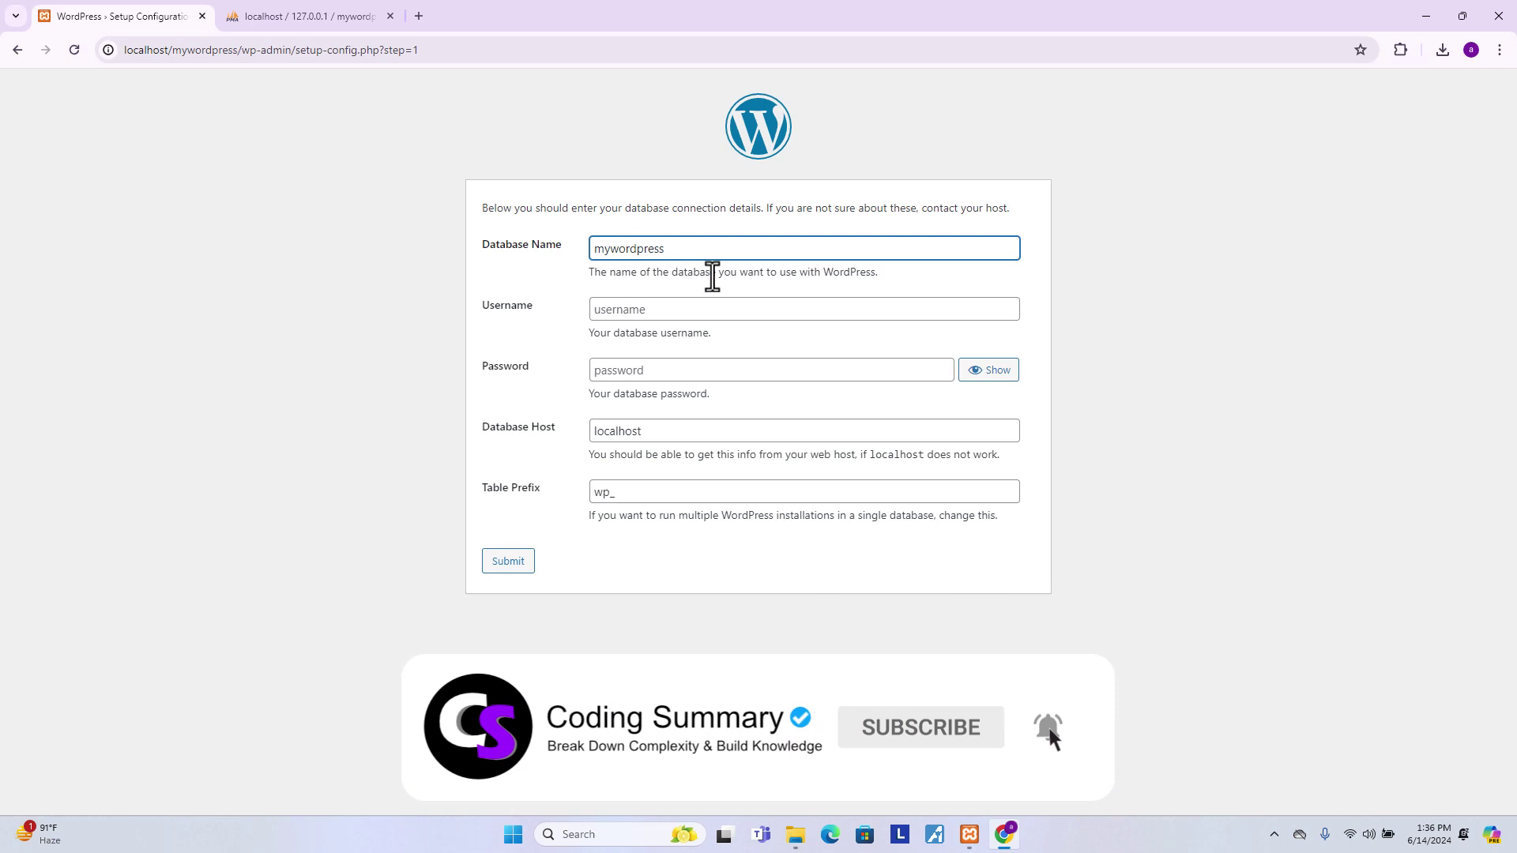
double_click(674, 247)
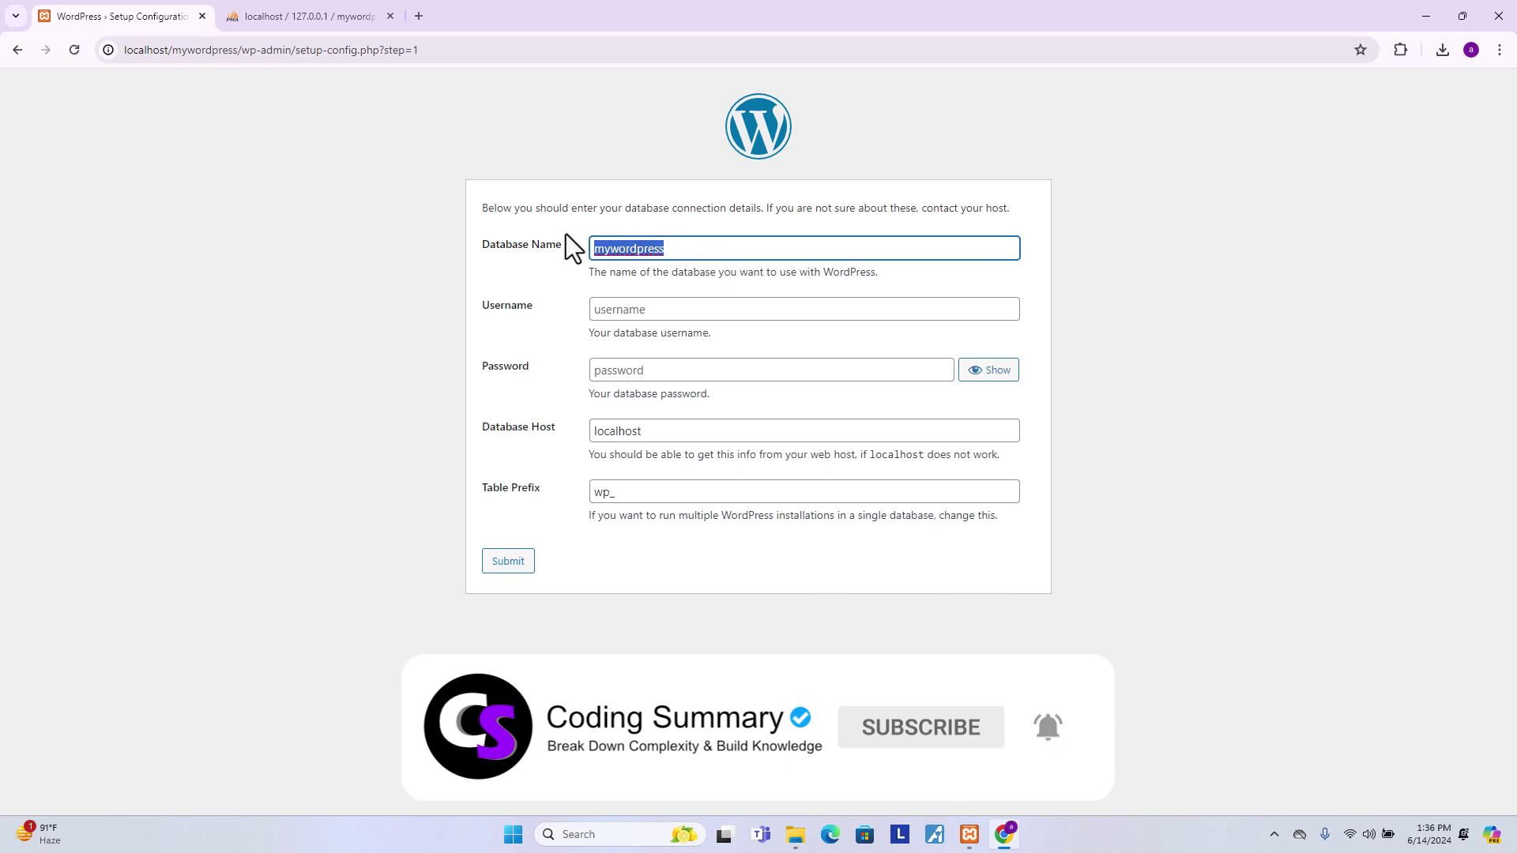
click(334, 3)
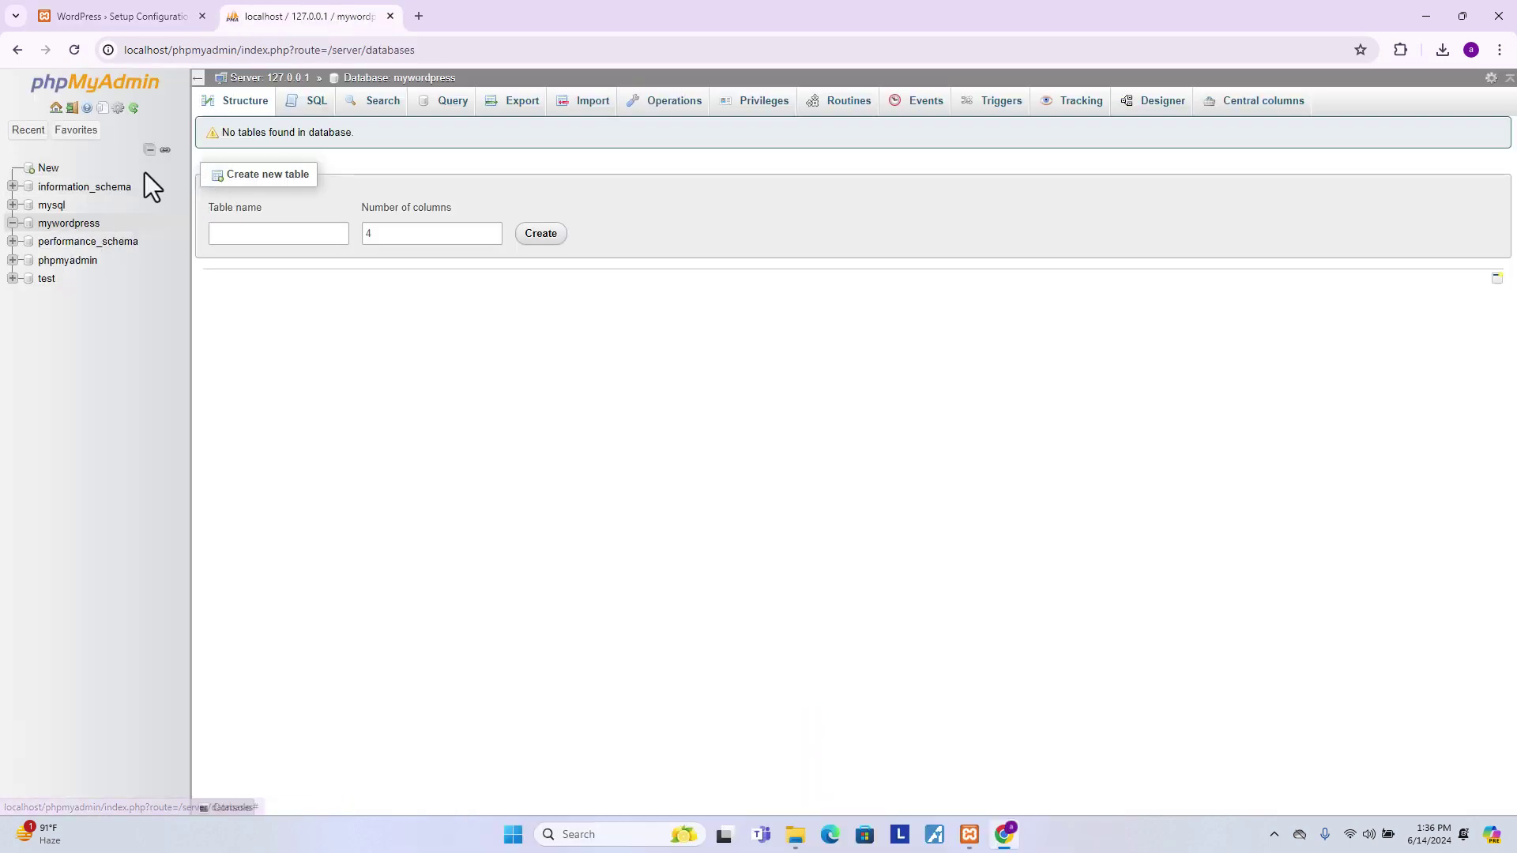
click(164, 6)
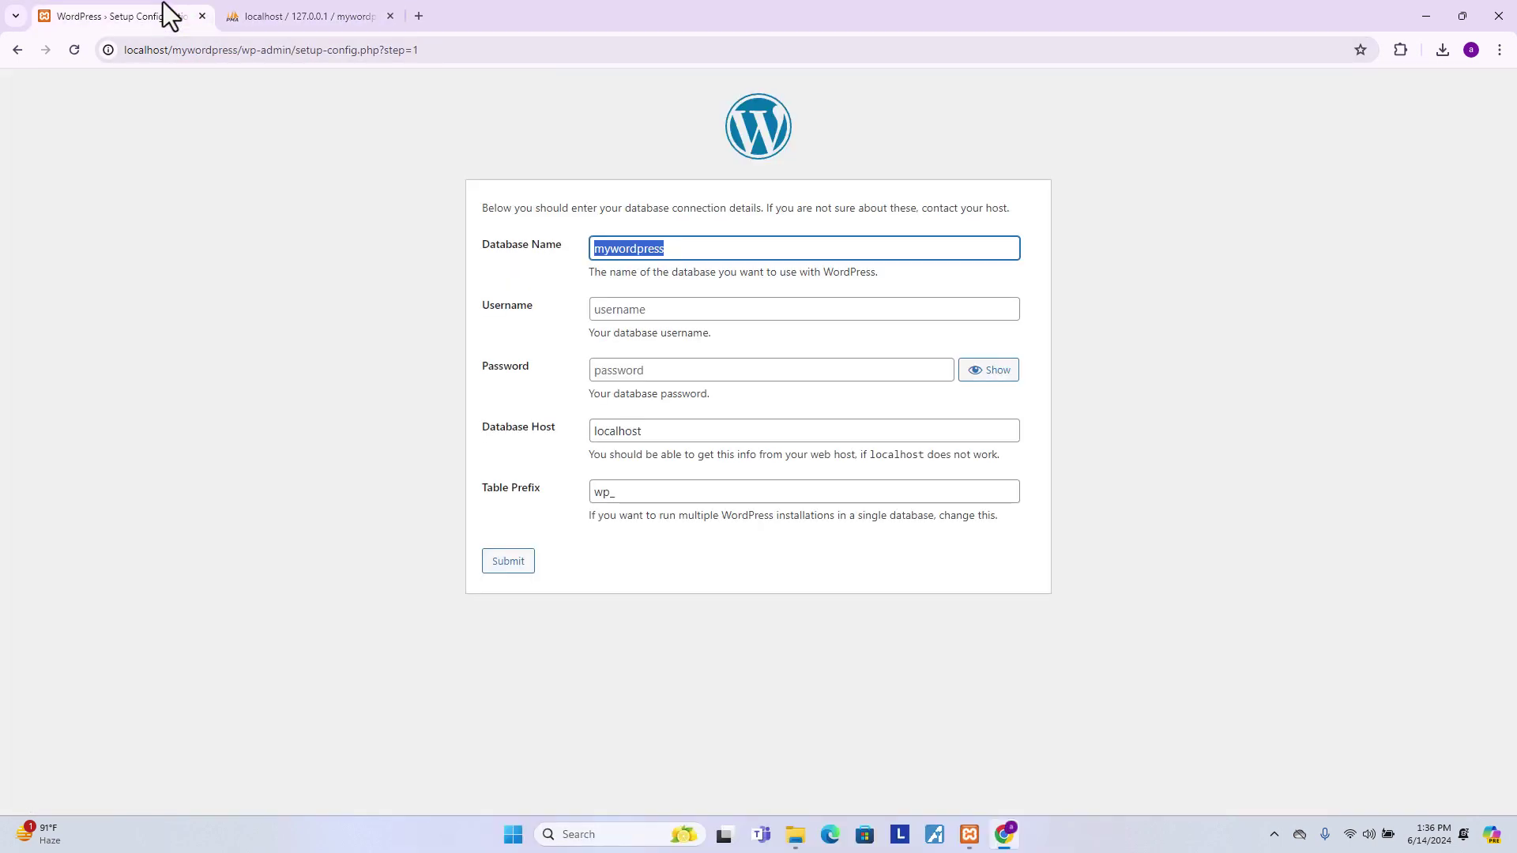
- Enter username root, leave the password blank, keep host localhost, and submit the details
click(614, 310)
text(root)
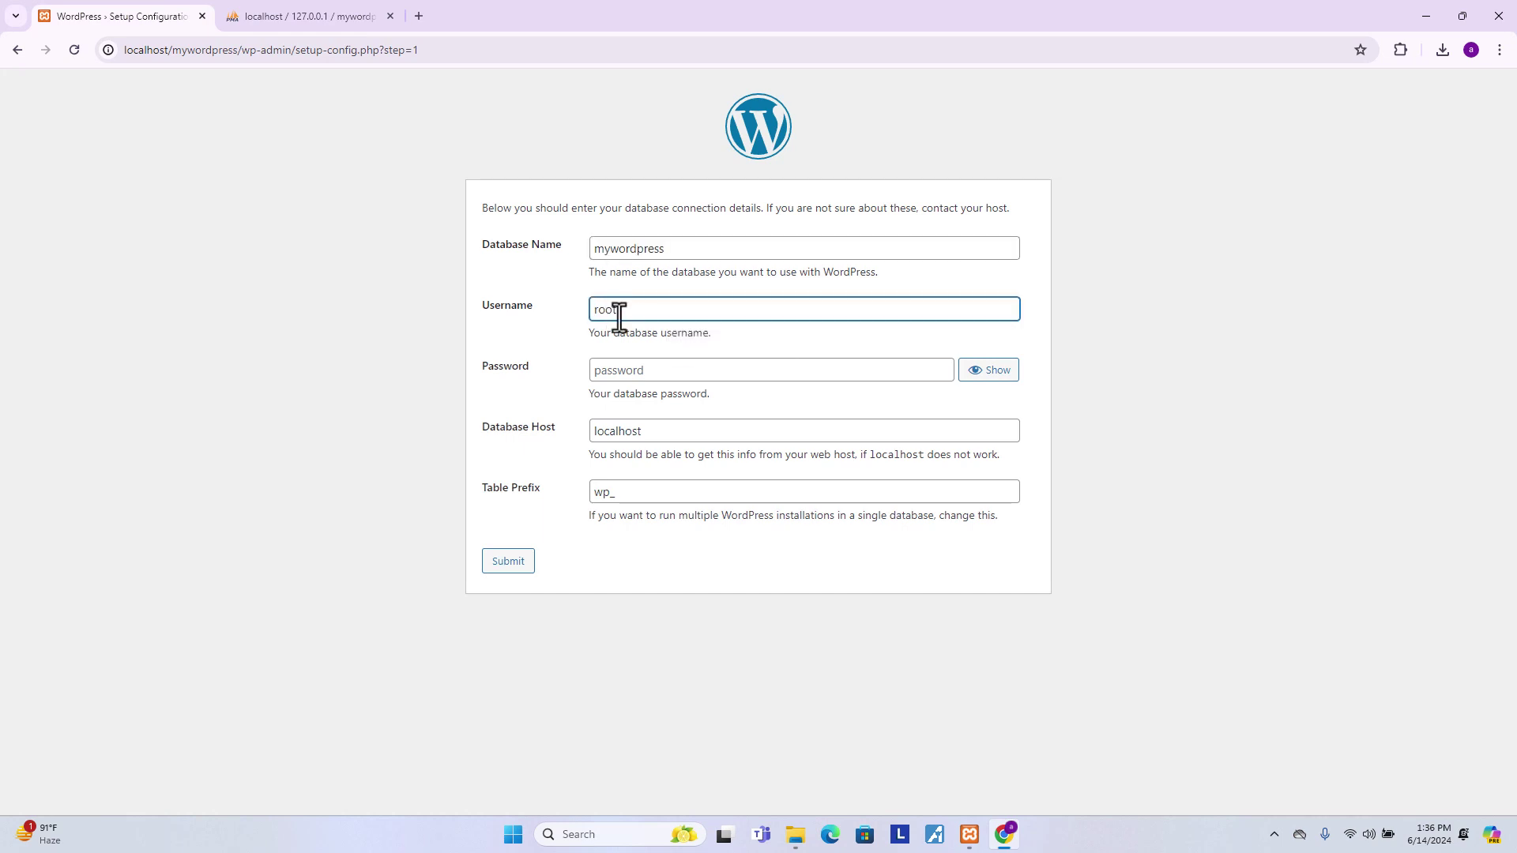
click(266, 152)
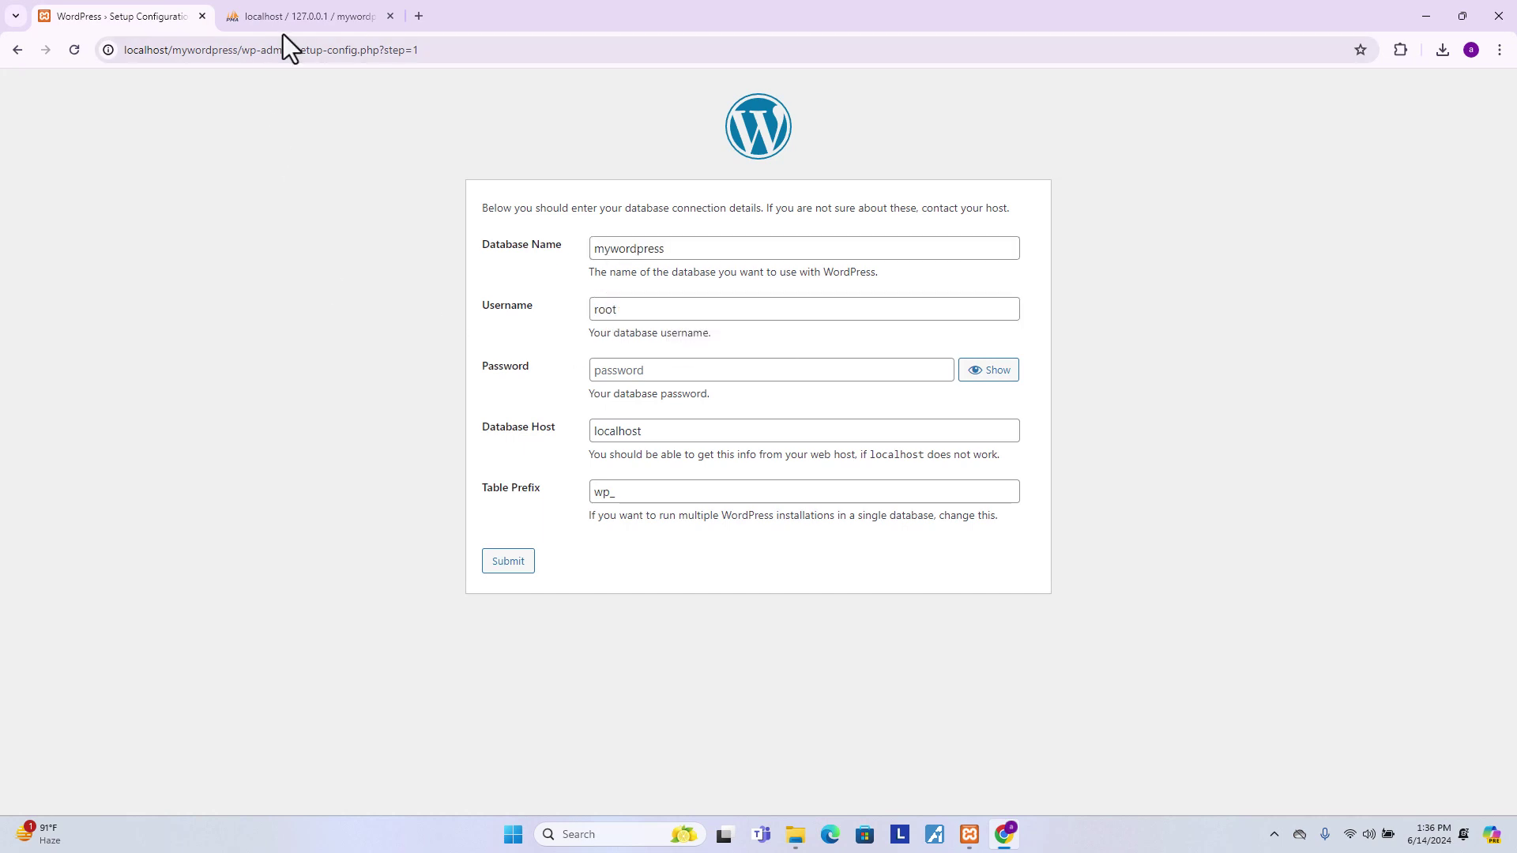
click(290, 18)
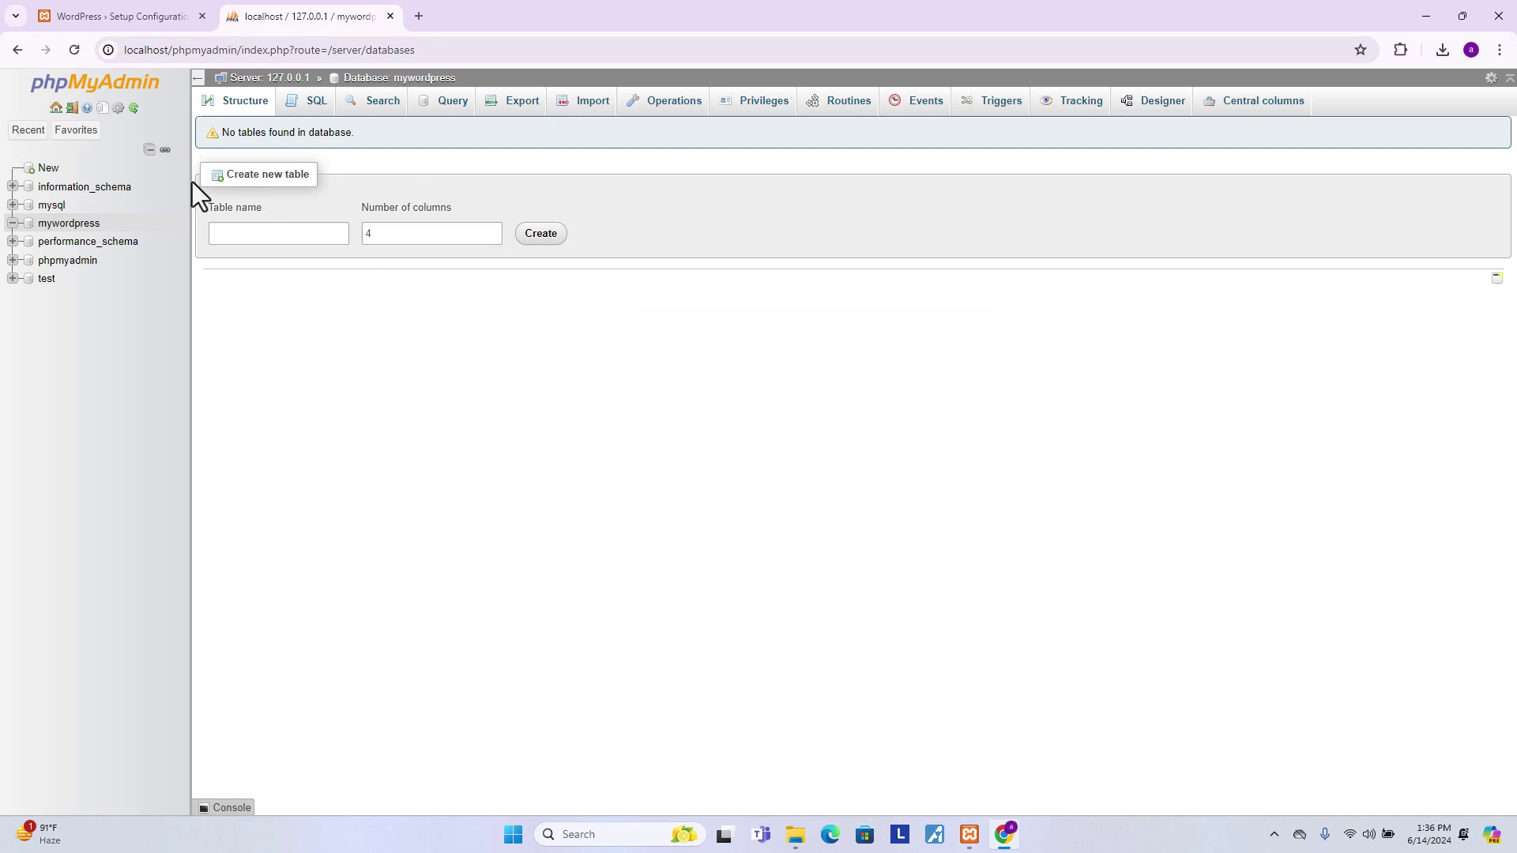
click(224, 231)
click(133, 16)
click(610, 361)
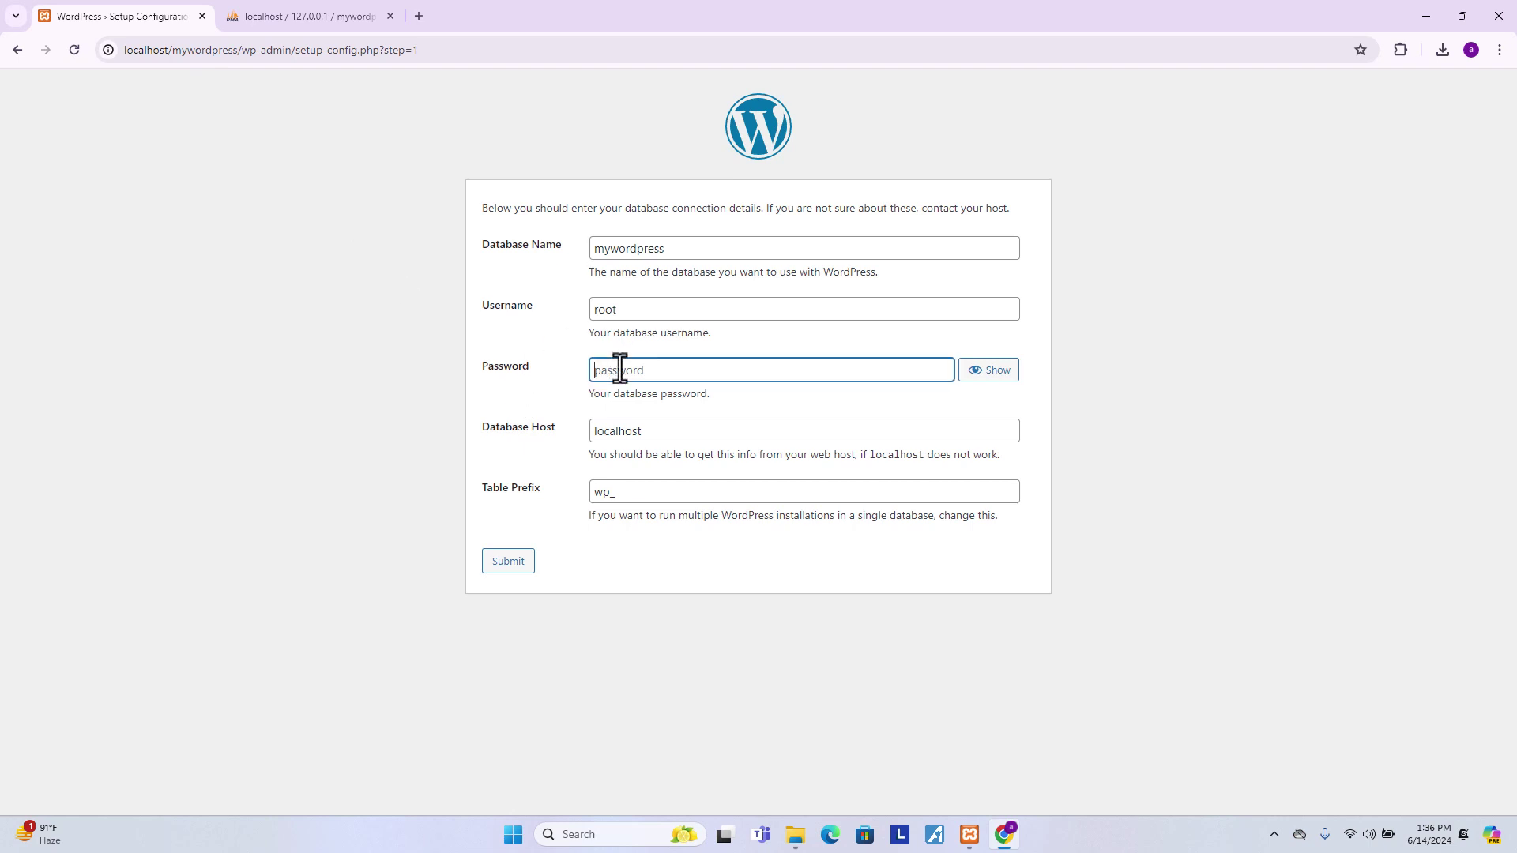
click(530, 428)
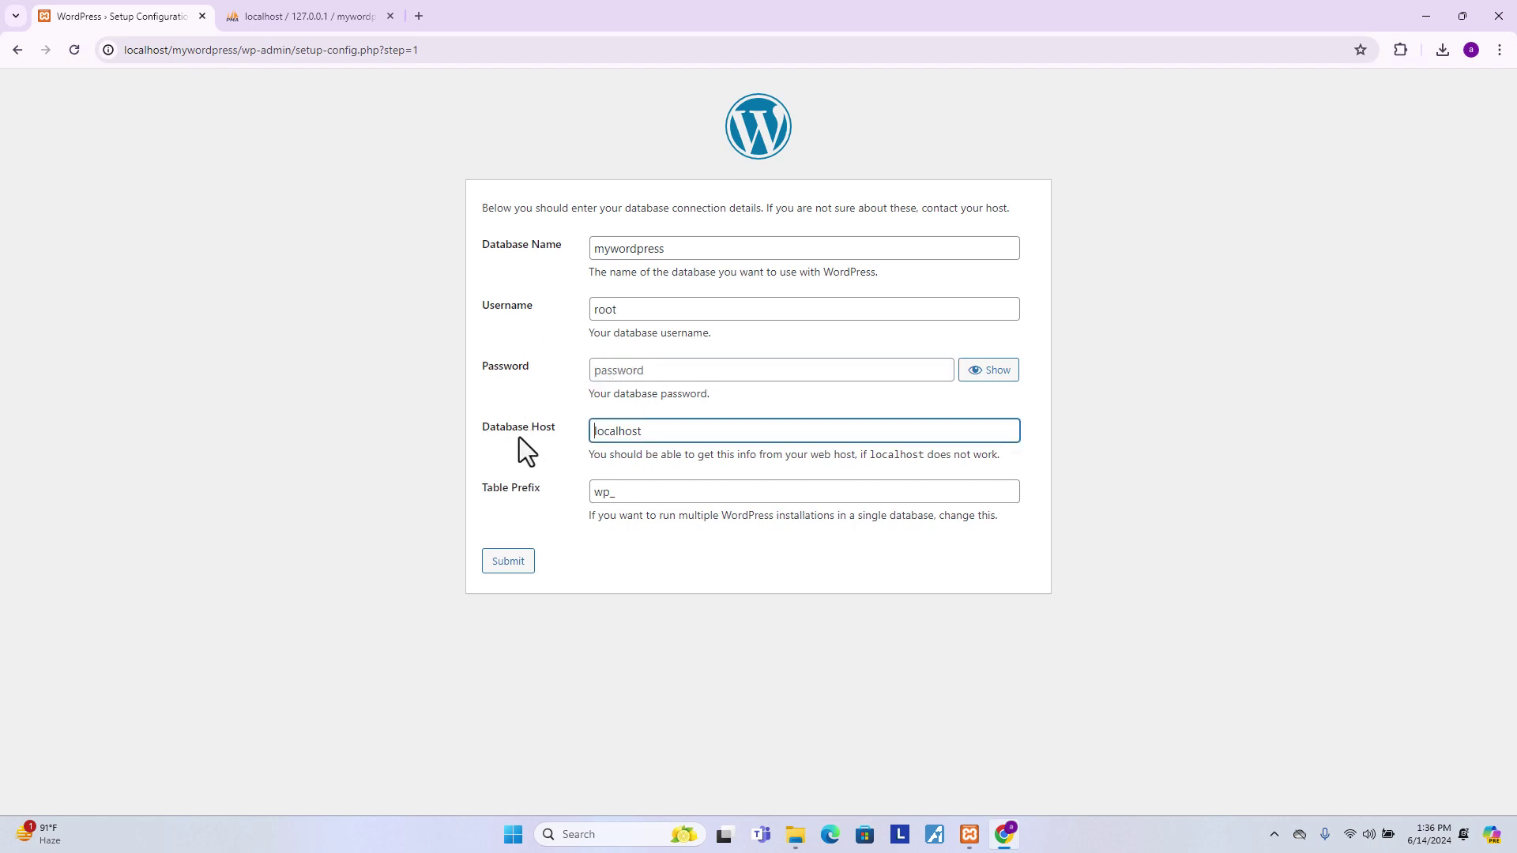
click(511, 566)
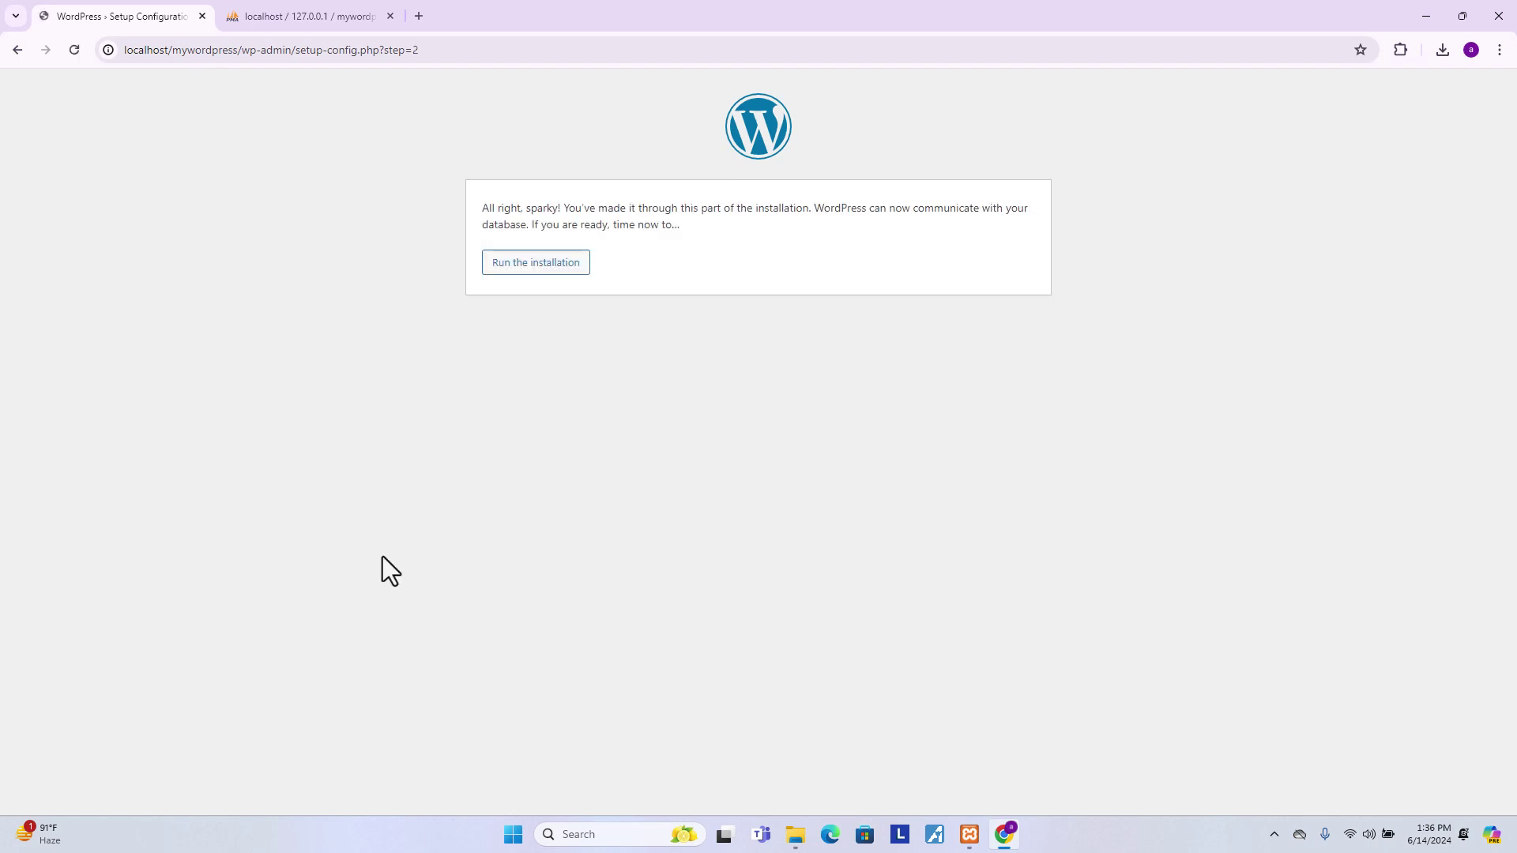
- Start the installation with site title Mywordpress and admin username 'admin'
click(515, 264)
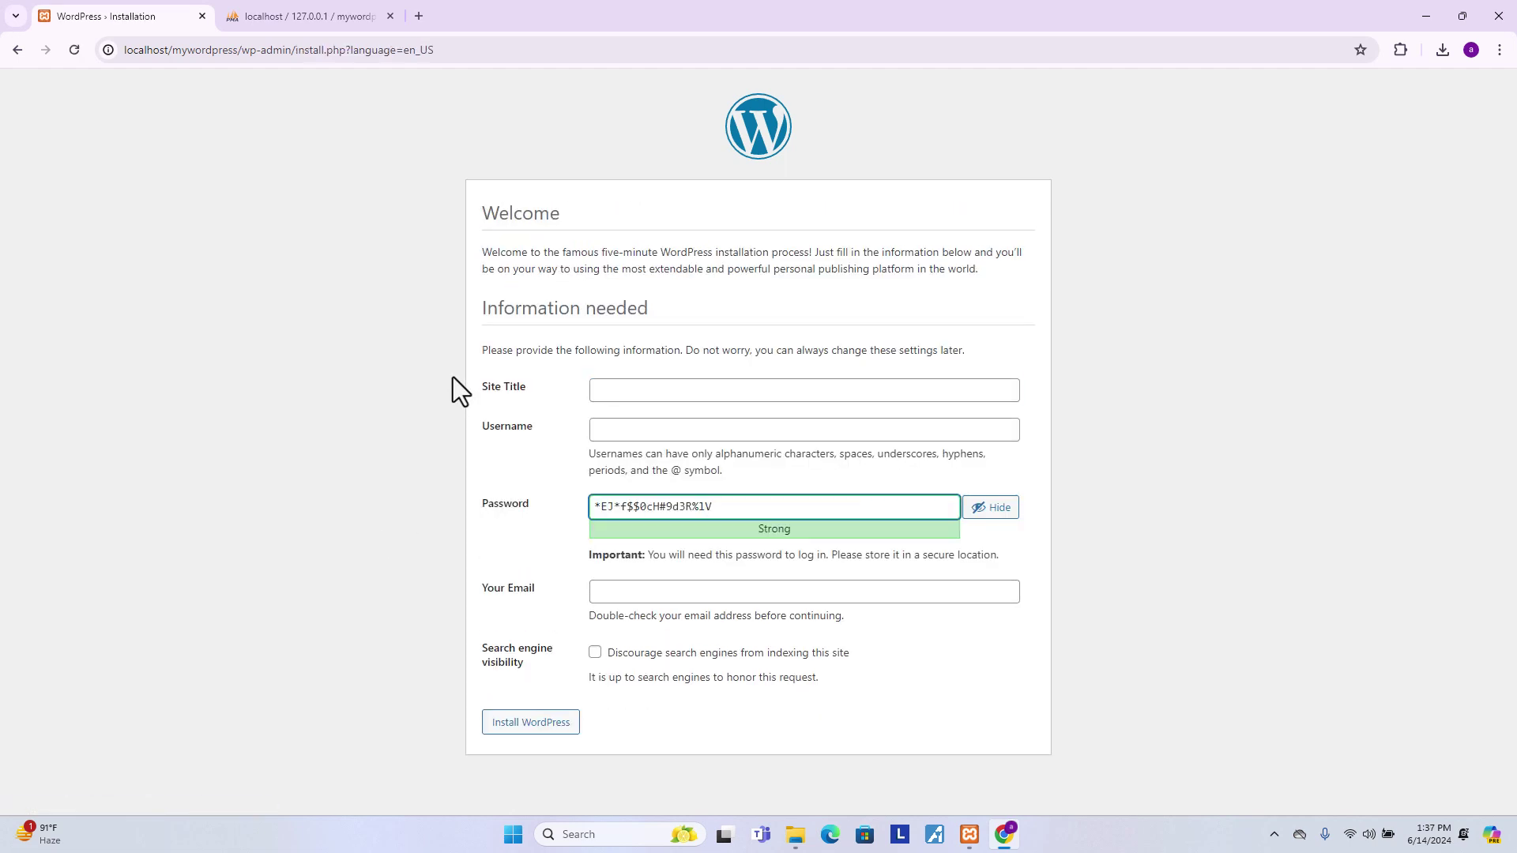
drag(526, 390, 512, 391)
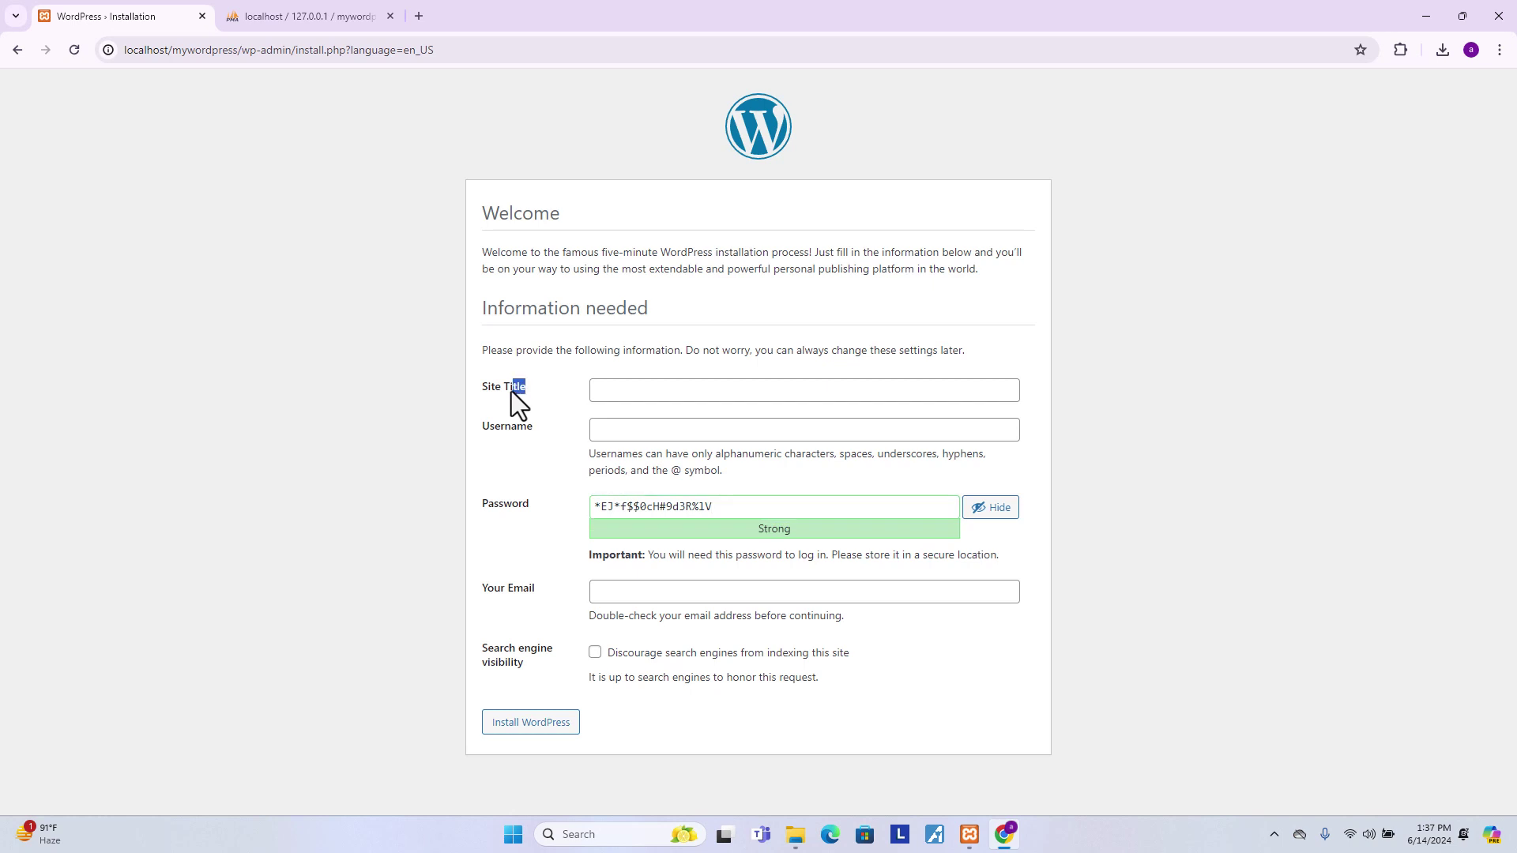
click(602, 395)
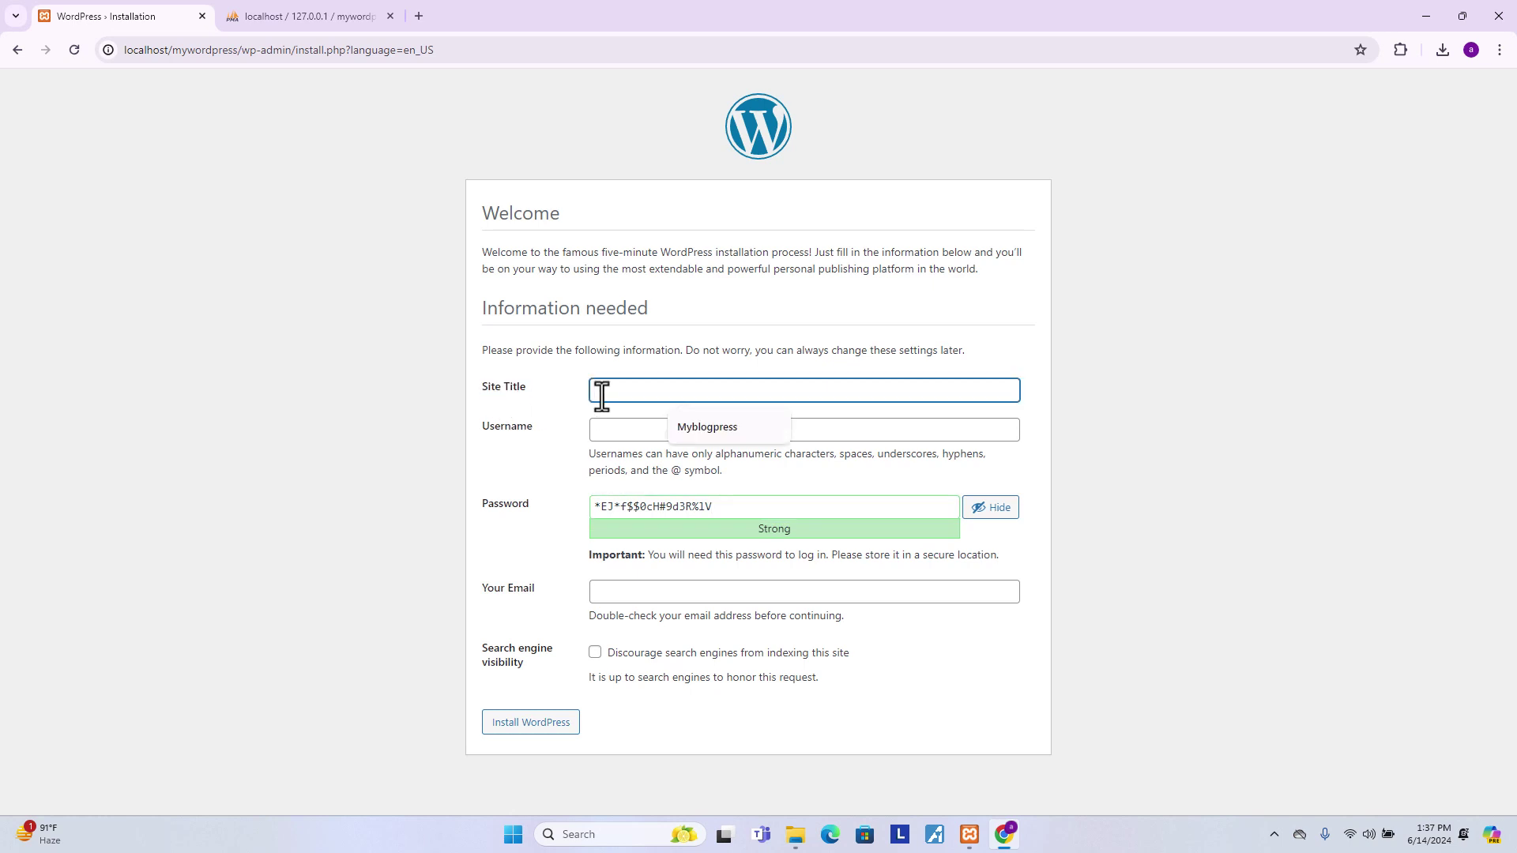
text(Mywordpress)
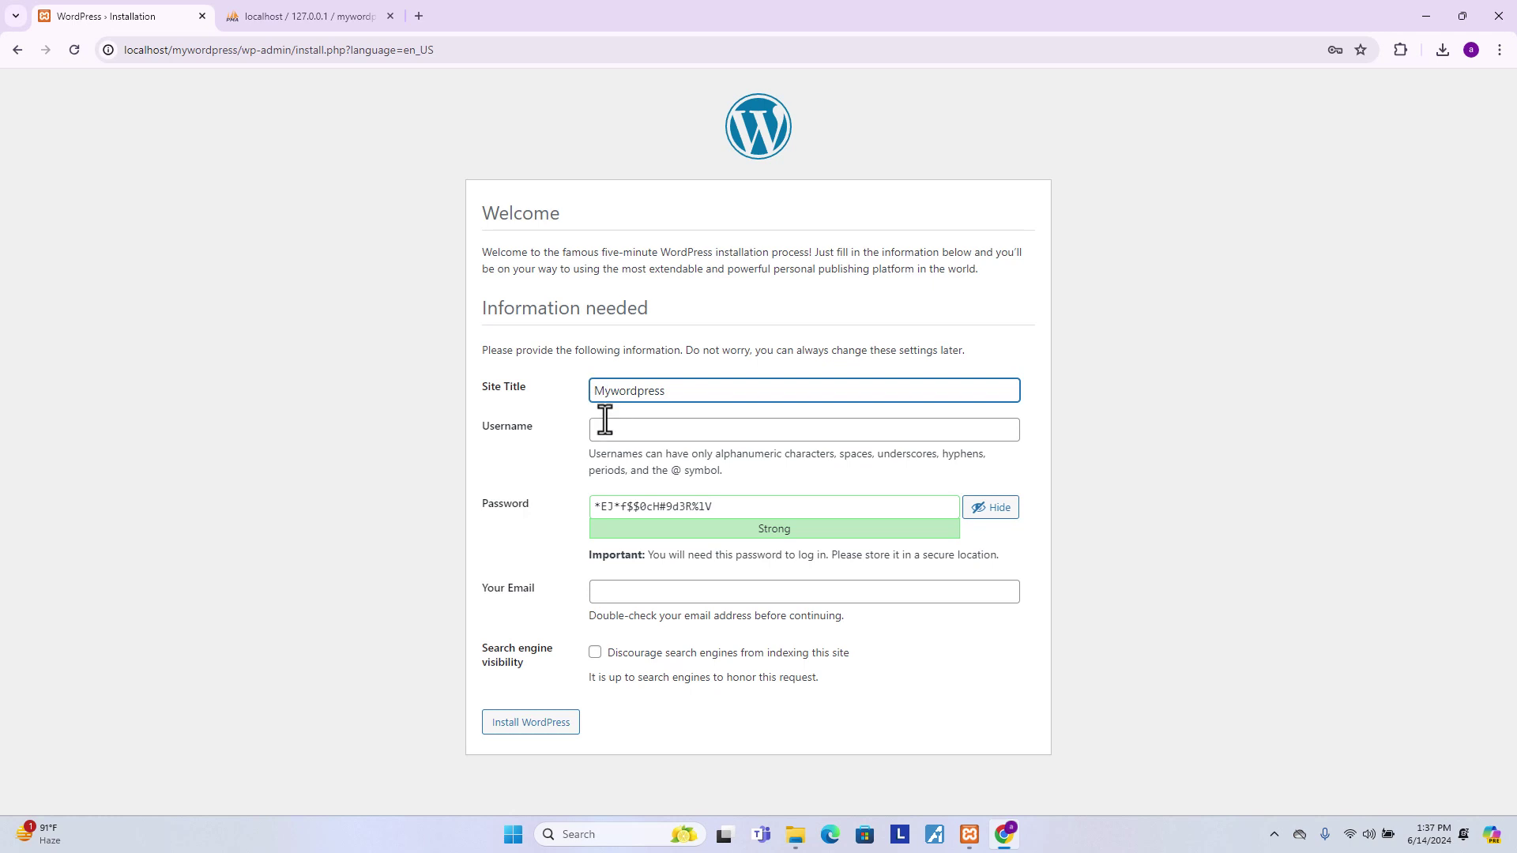
click(612, 431)
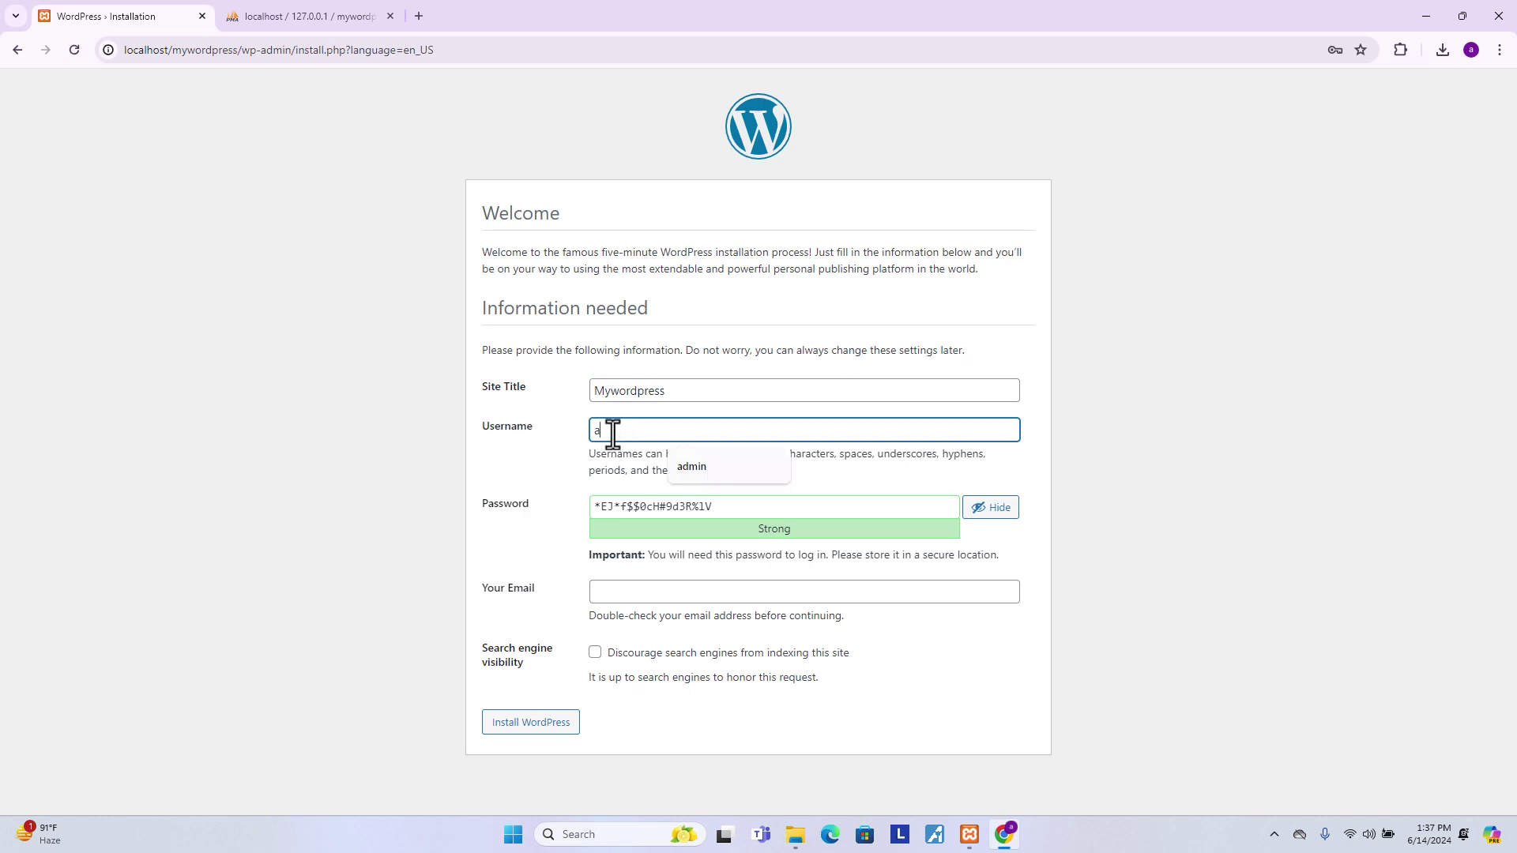
text(admin)
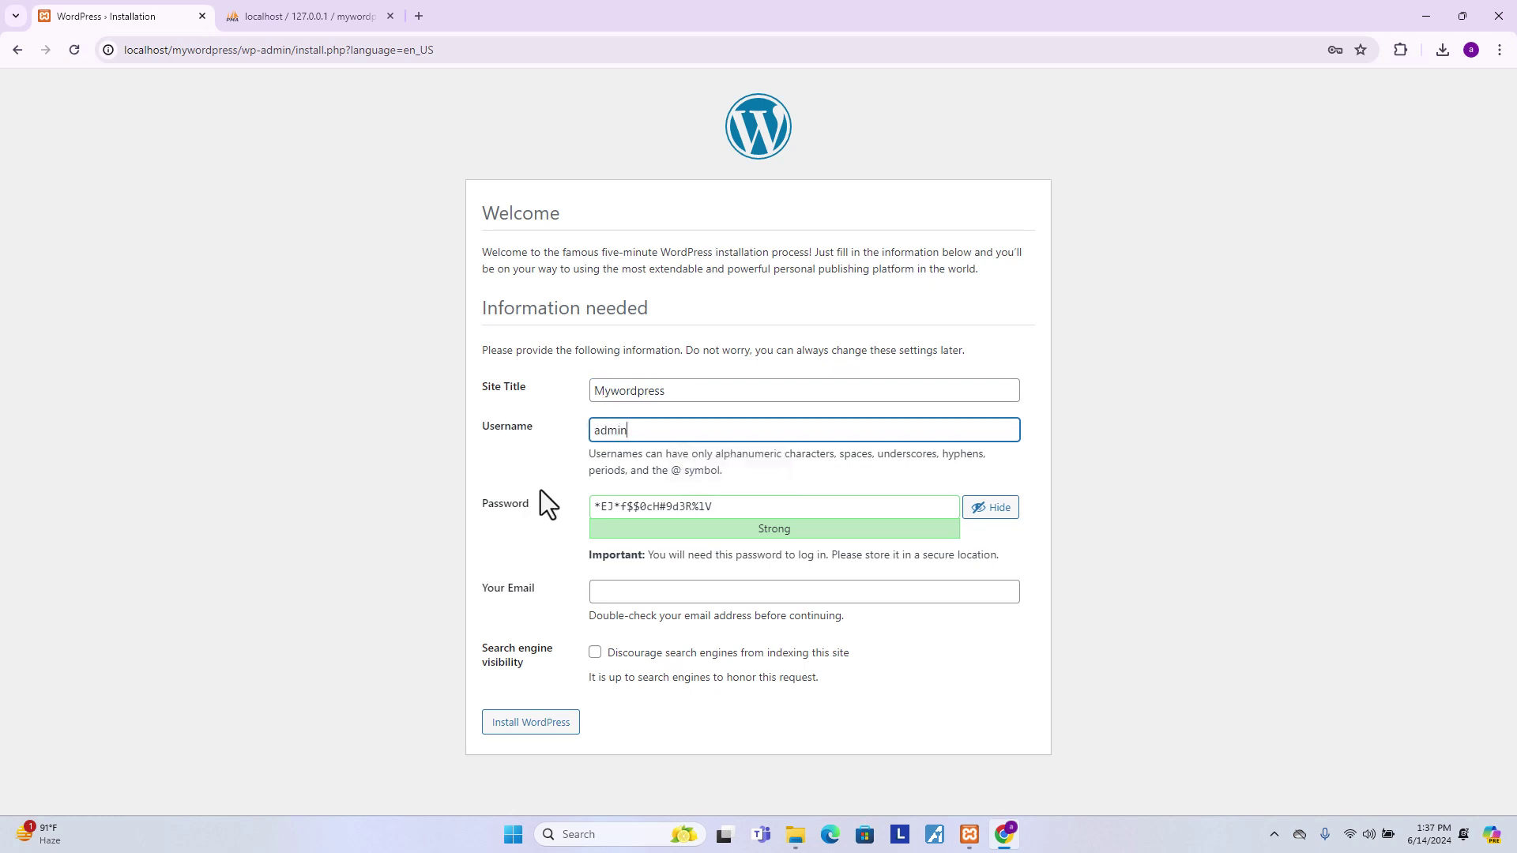
- Replace the suggested password with a weak one, confirm weak password use, fill in the email, and install
drag(718, 508, 591, 491)
key(BackSpace)
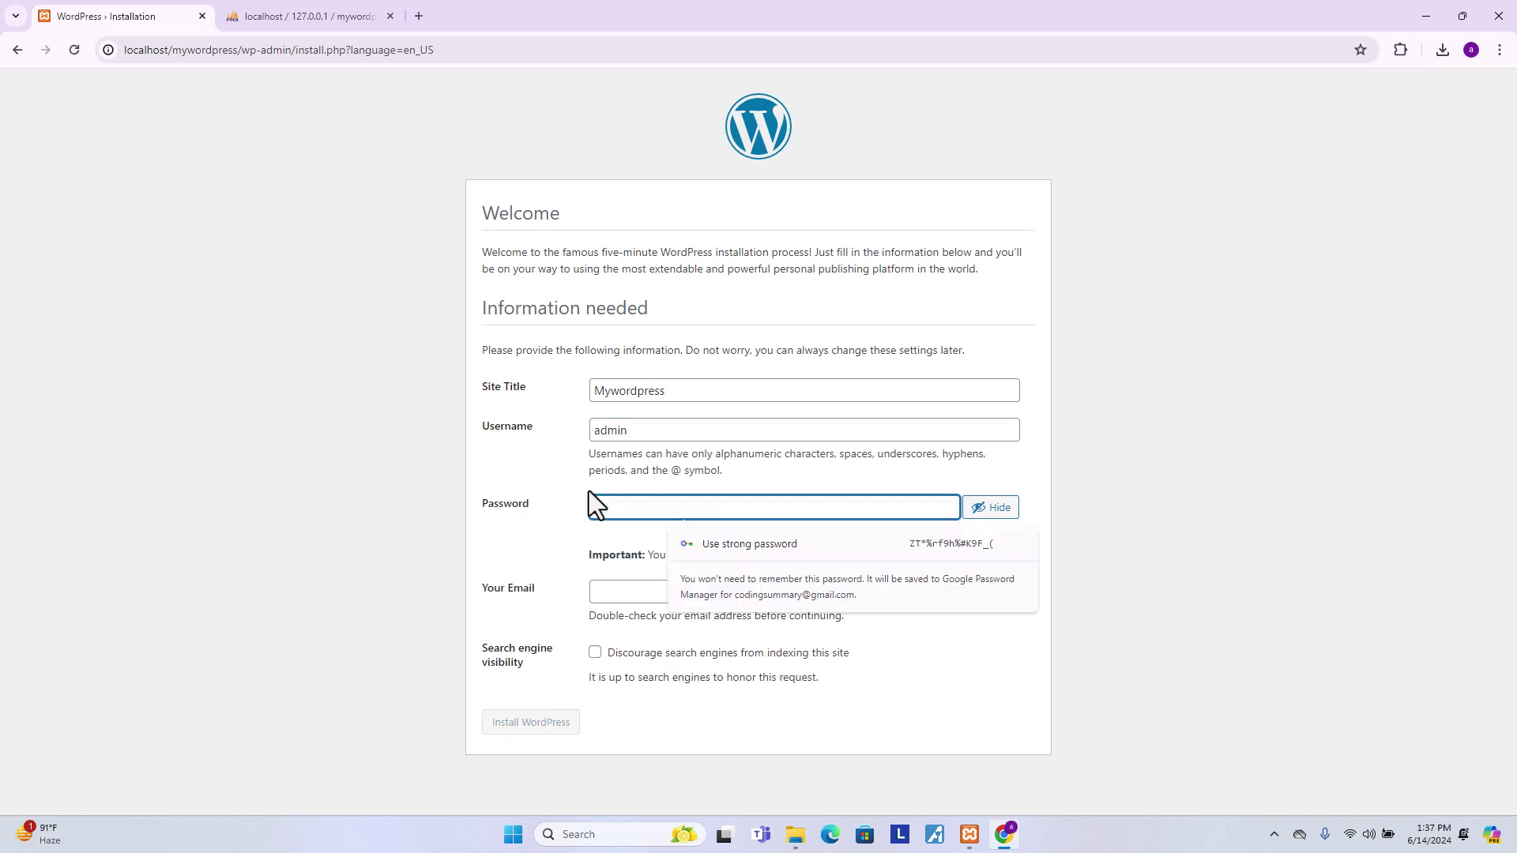
text(123456)
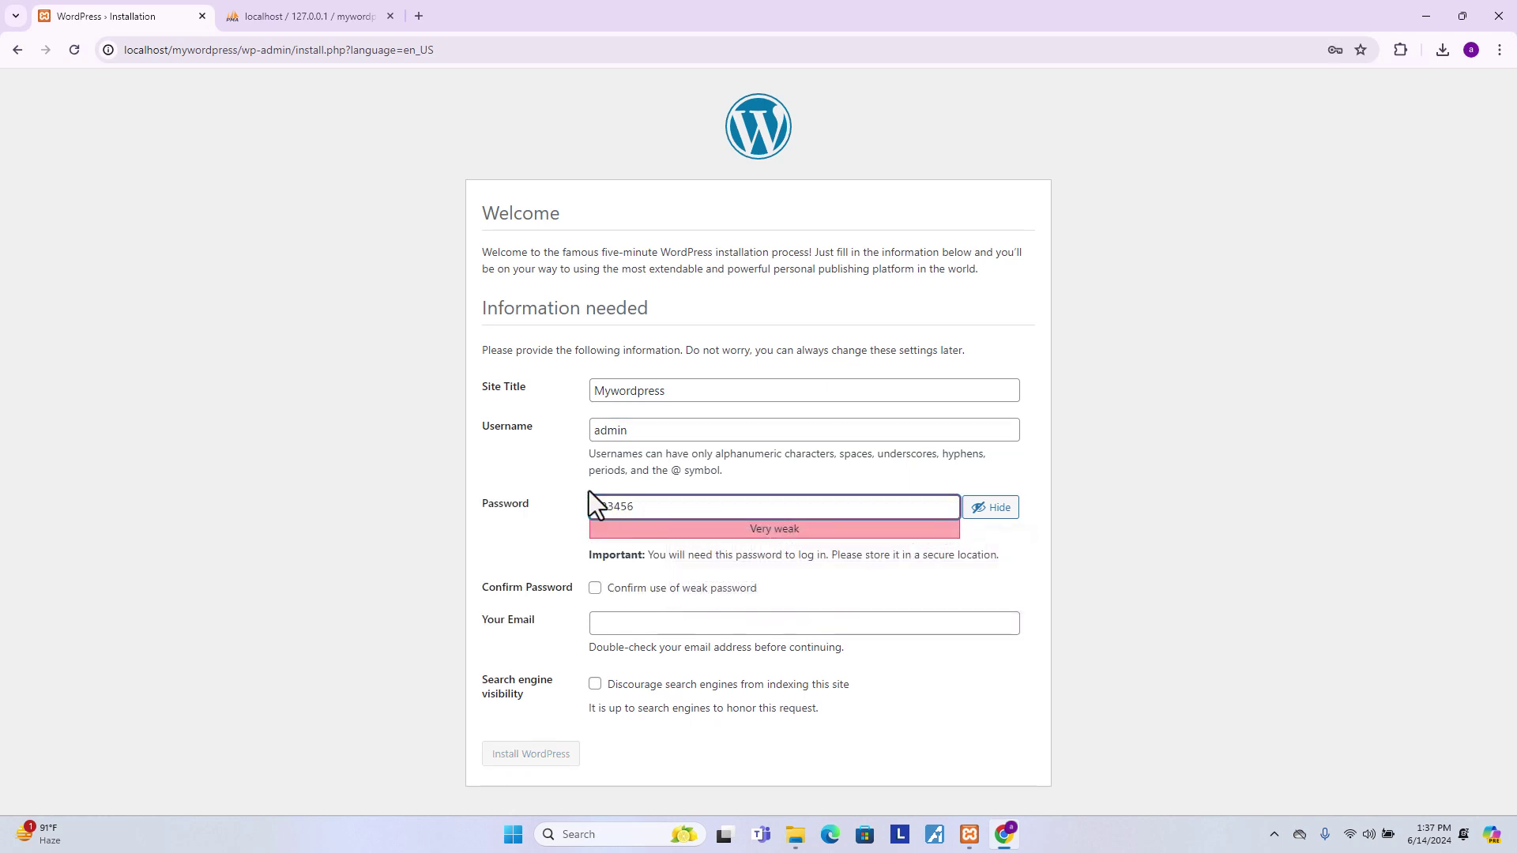
text(Aa)
click(528, 585)
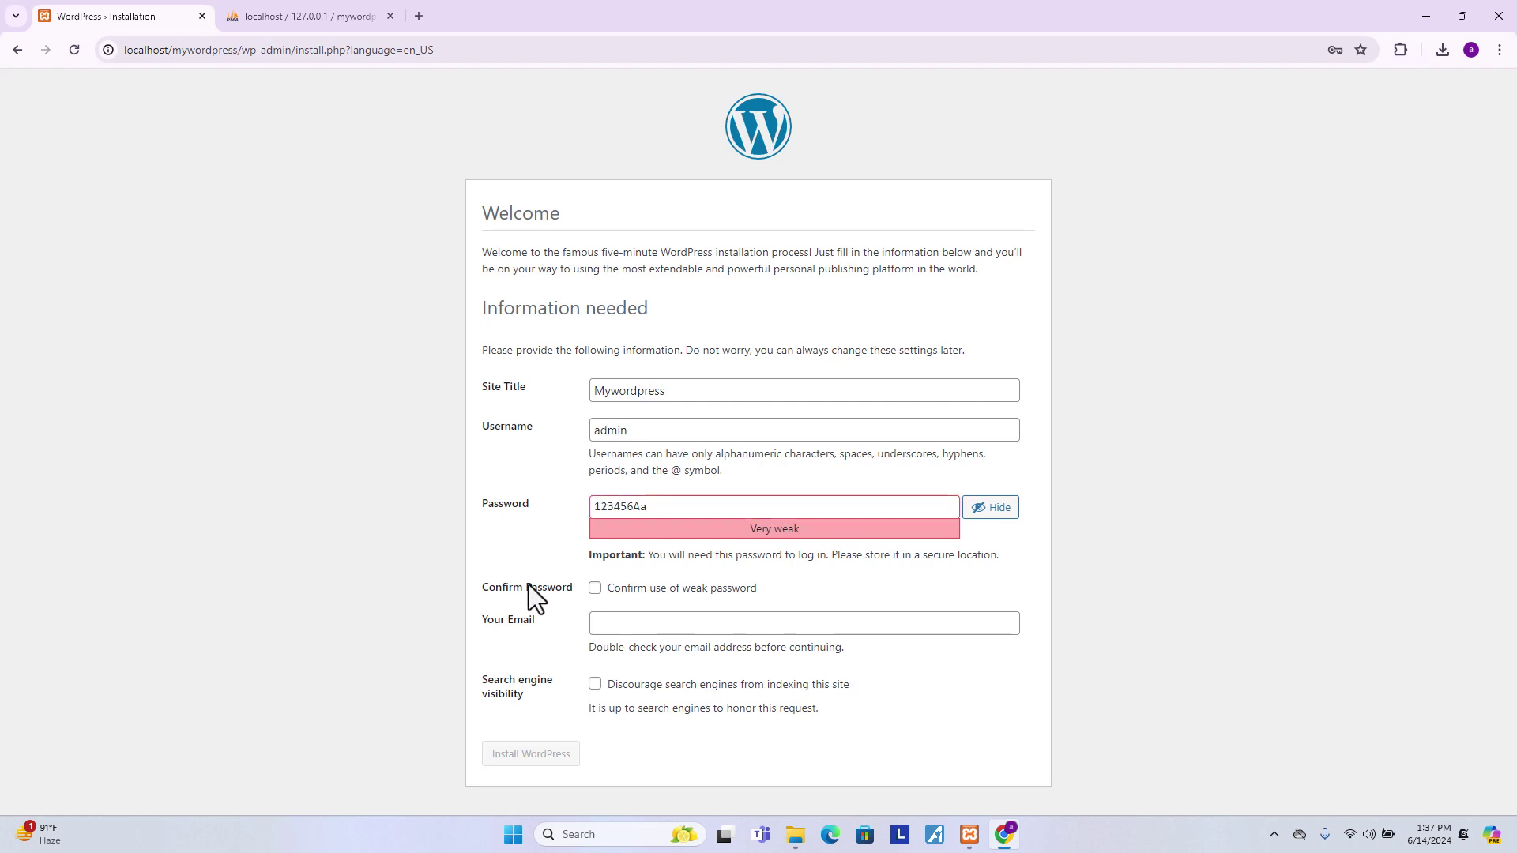
click(595, 591)
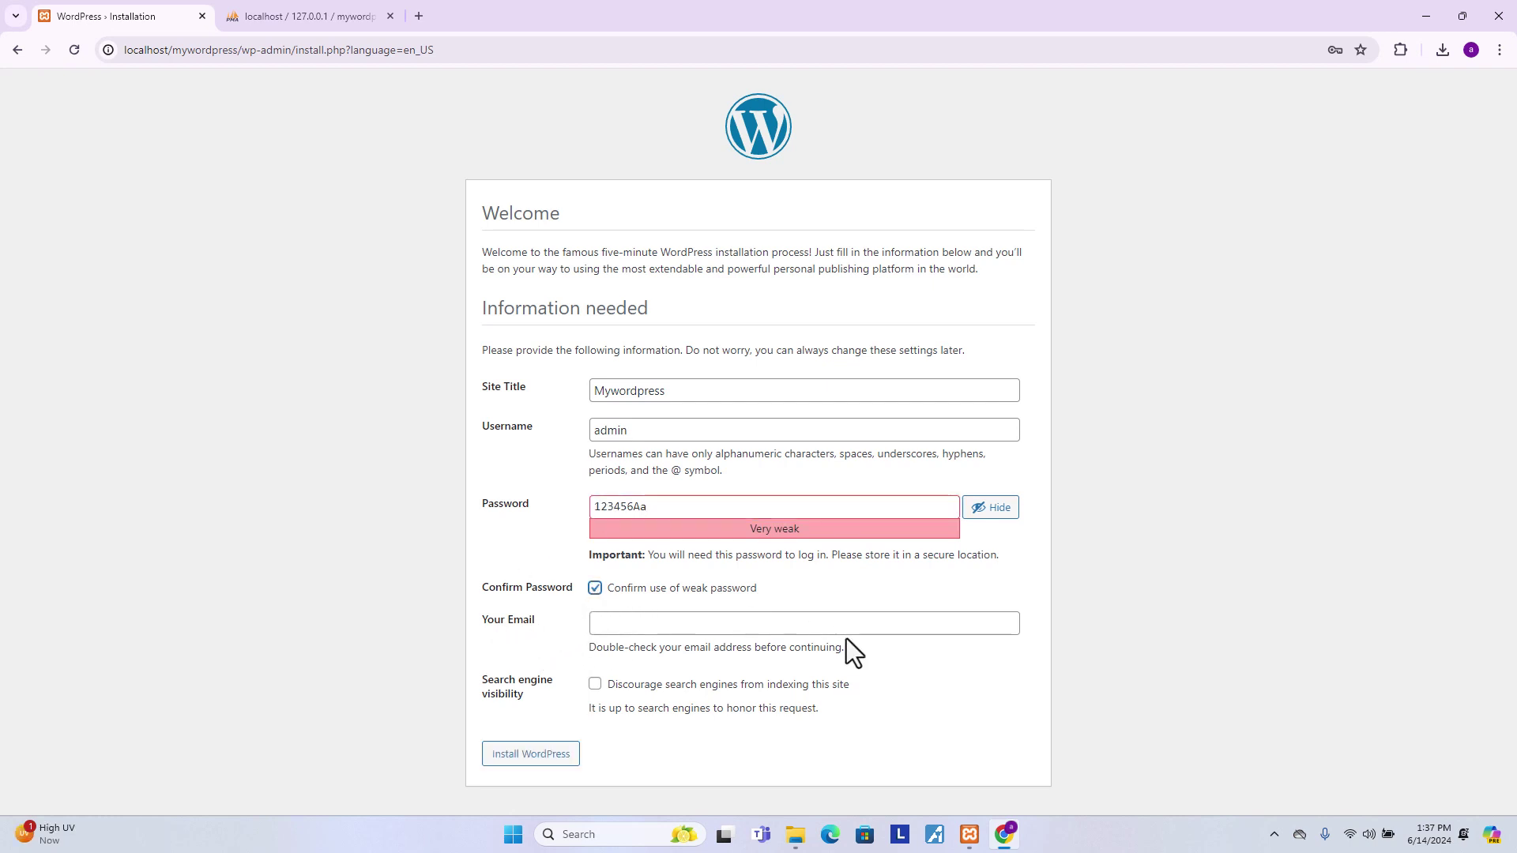
click(629, 626)
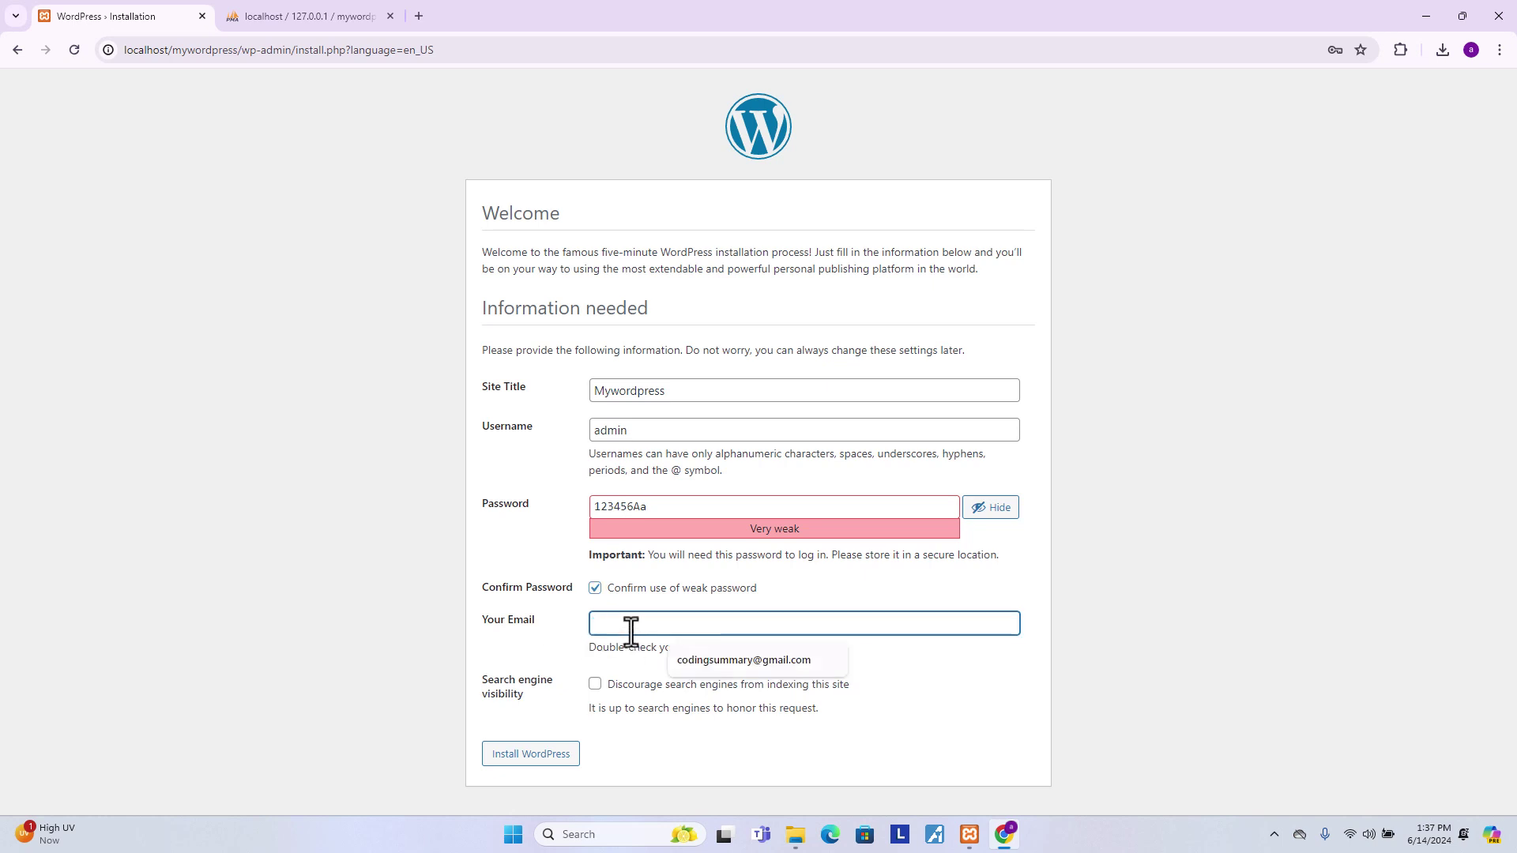
click(715, 669)
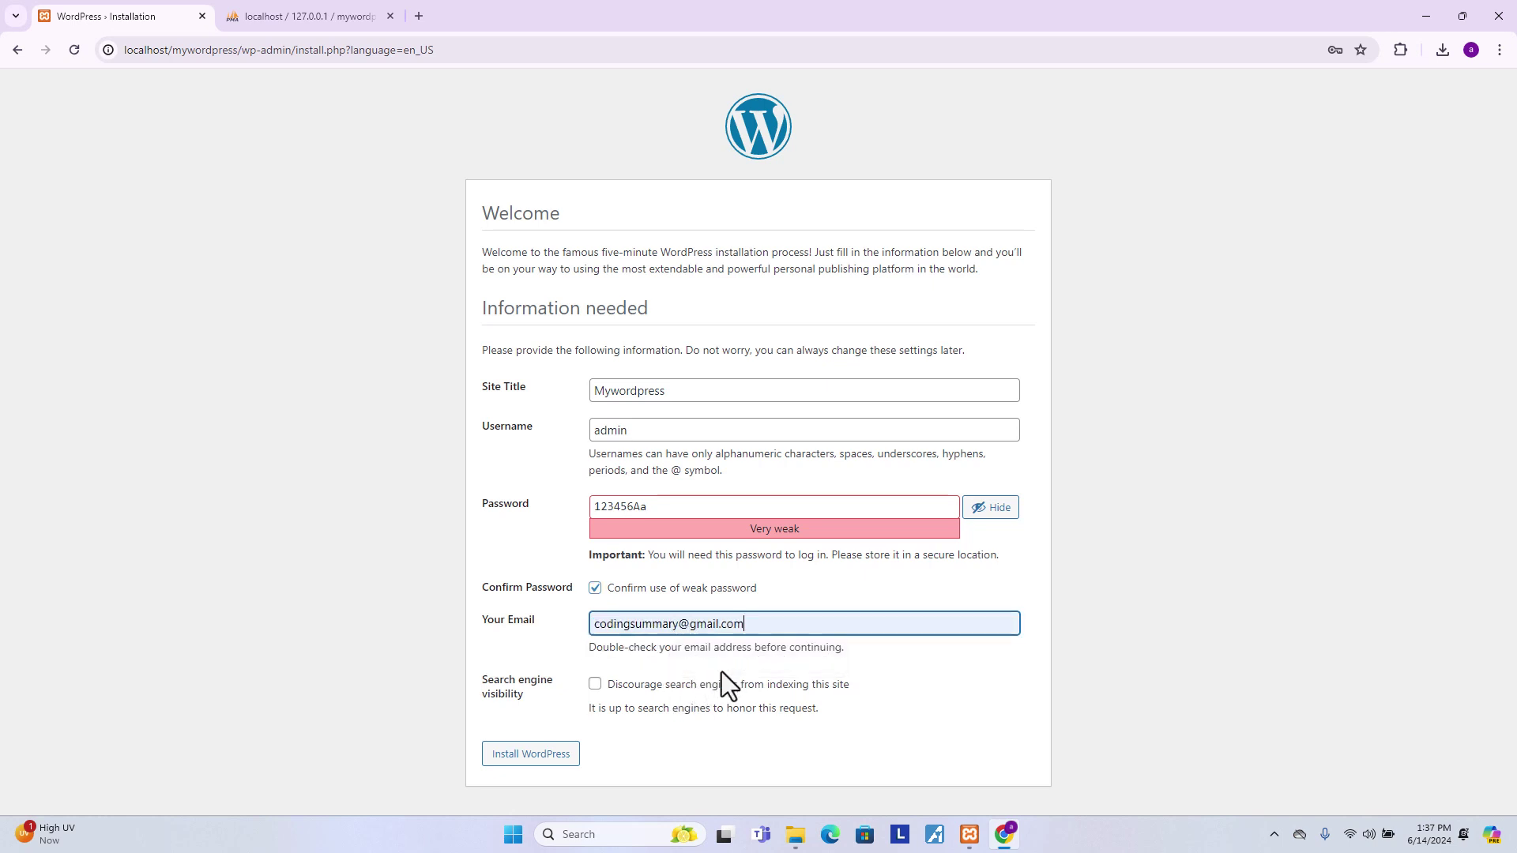
click(535, 759)
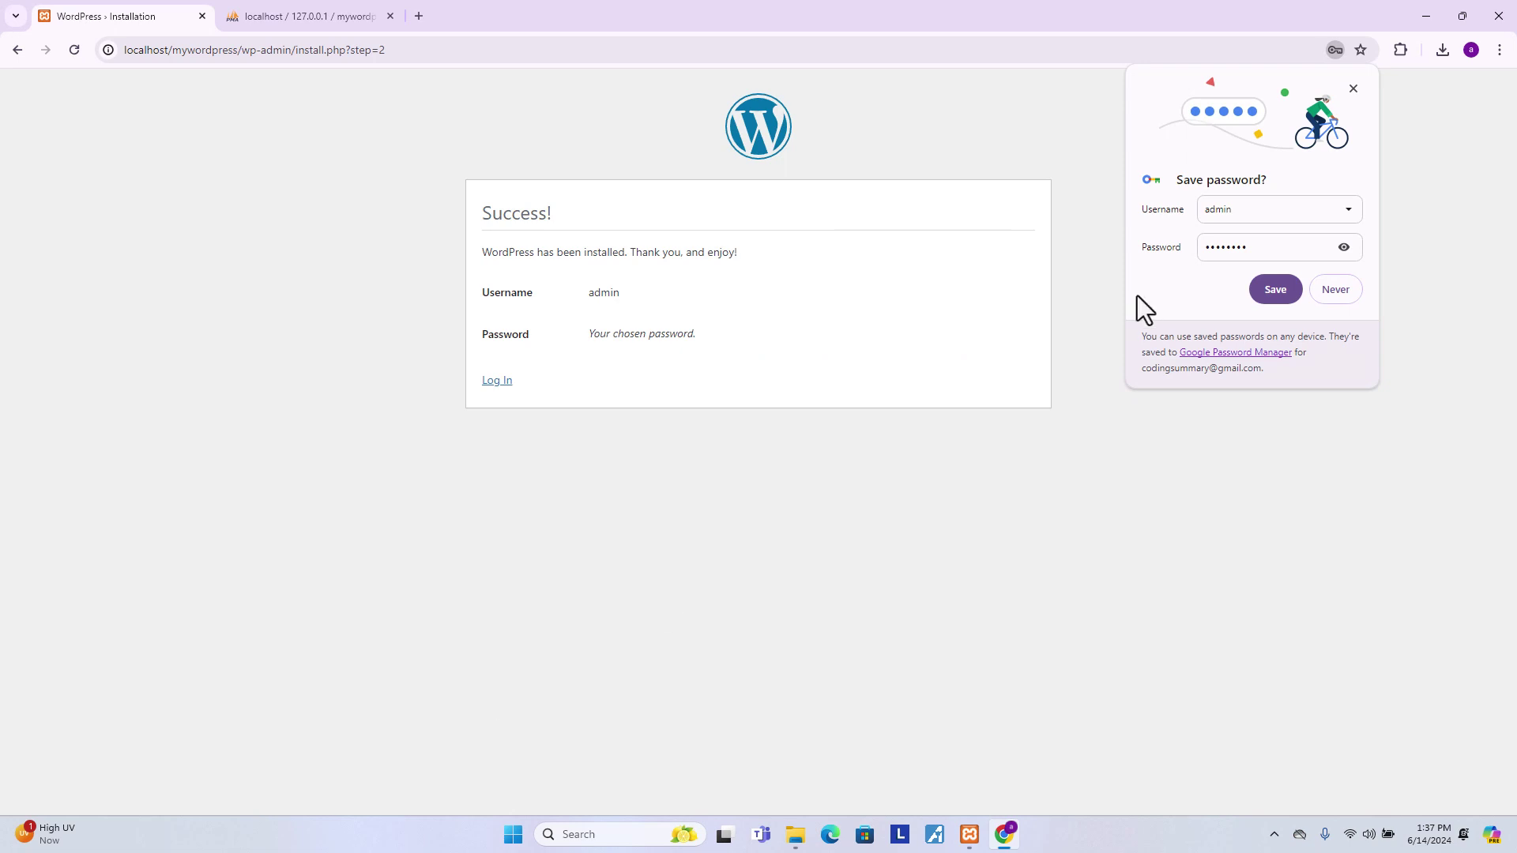
- Log in to the dashboard as admin with the account password, dismissing the save-password offers
click(1352, 88)
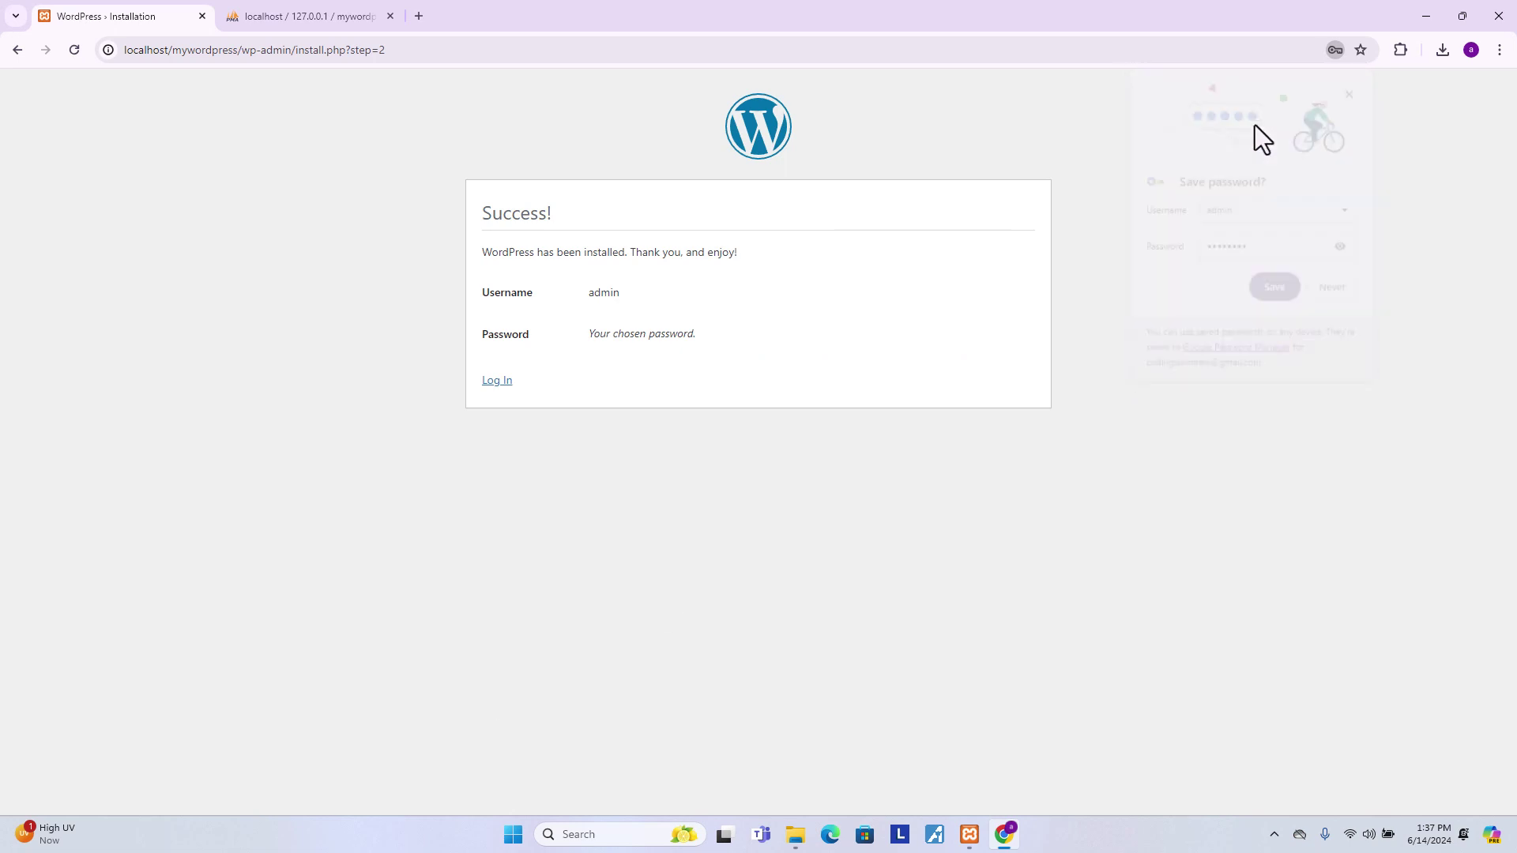
click(497, 381)
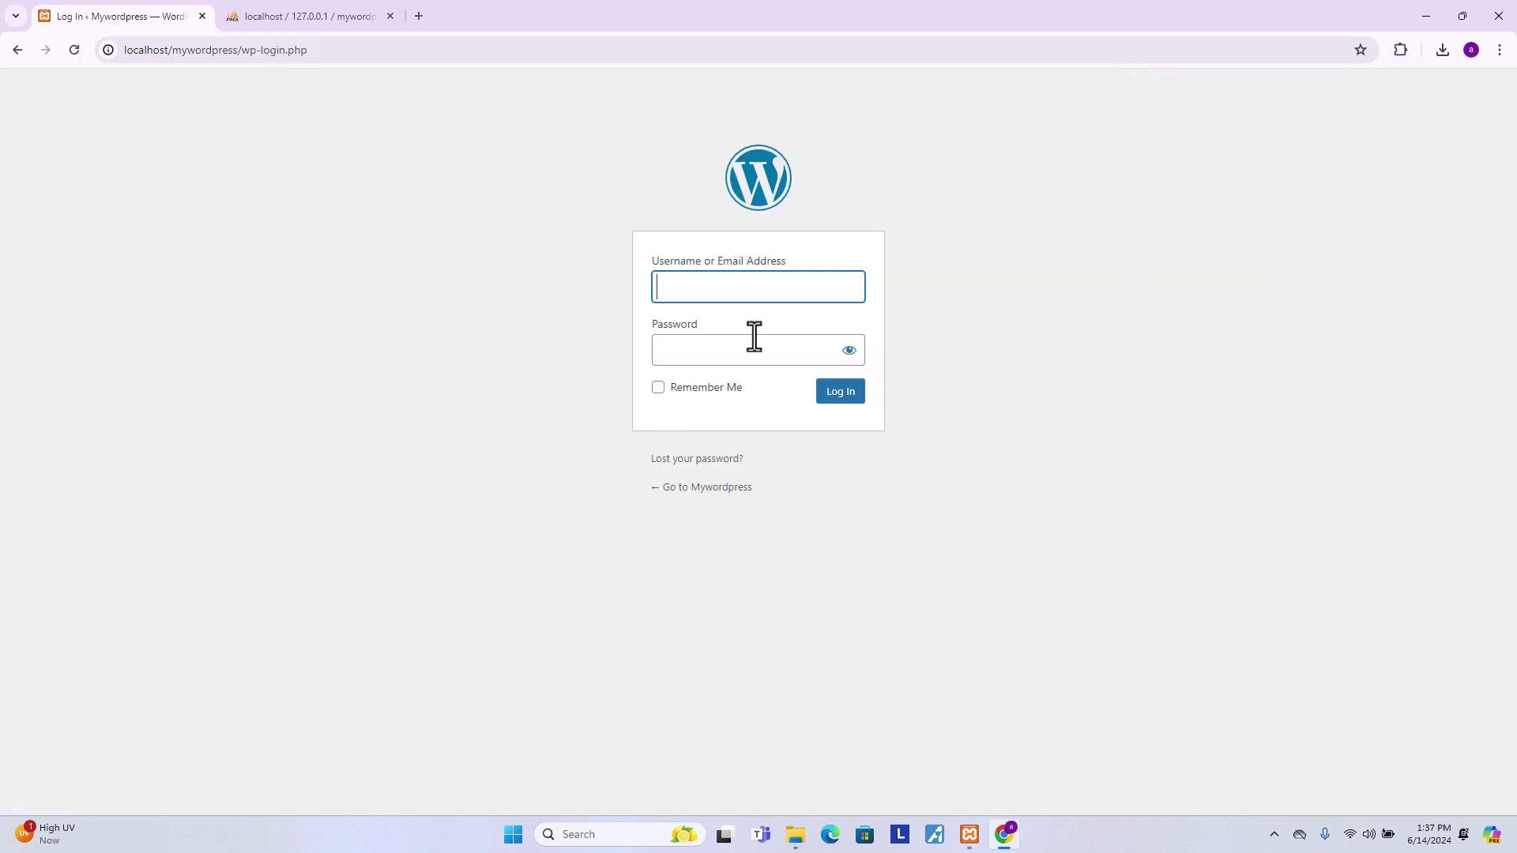
click(740, 275)
text(admin)
click(700, 358)
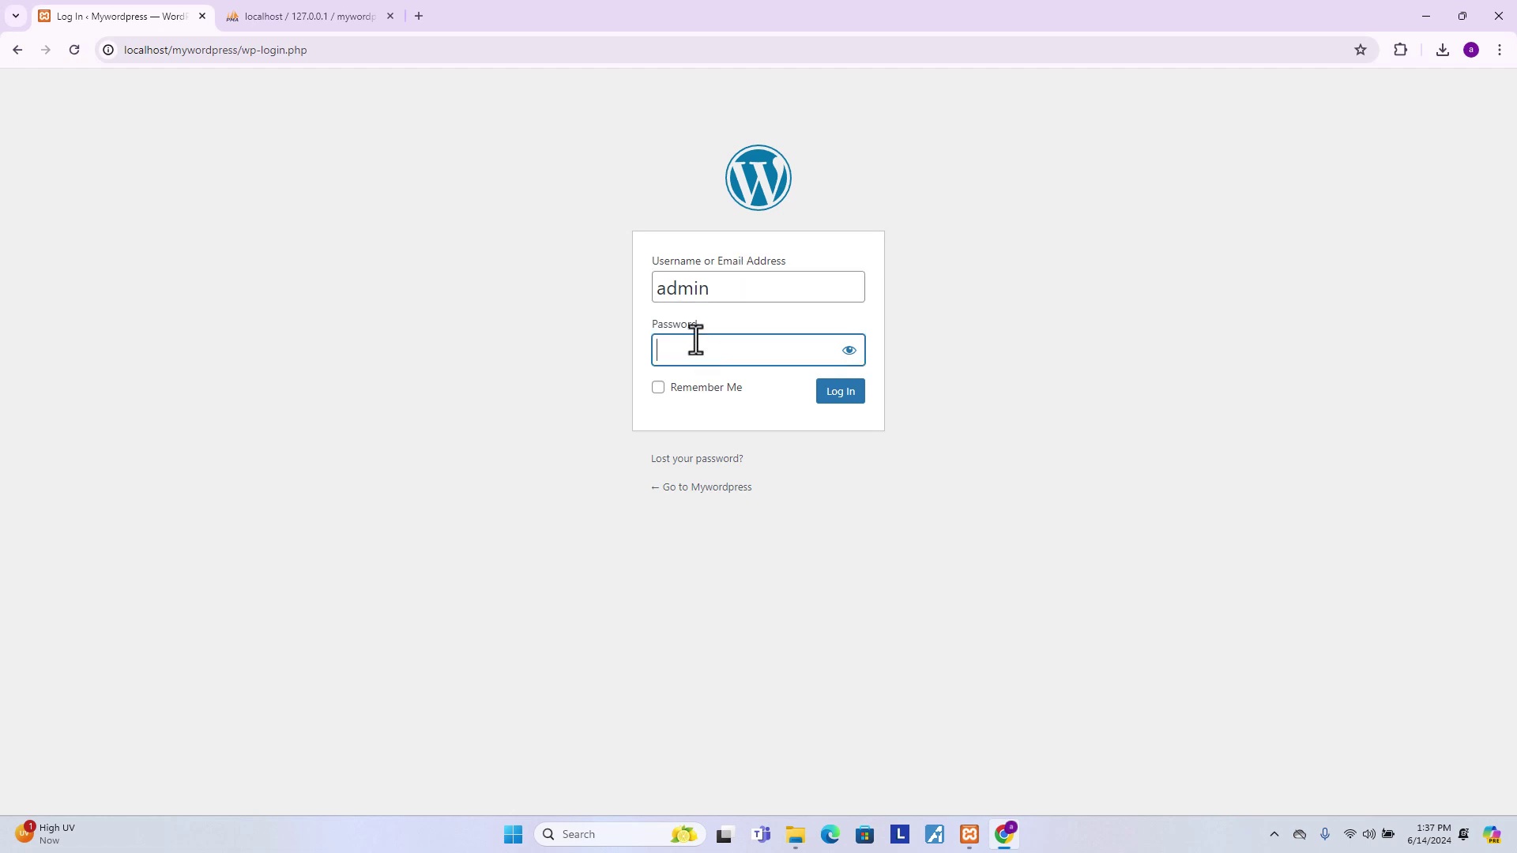
text(a)
click(839, 395)
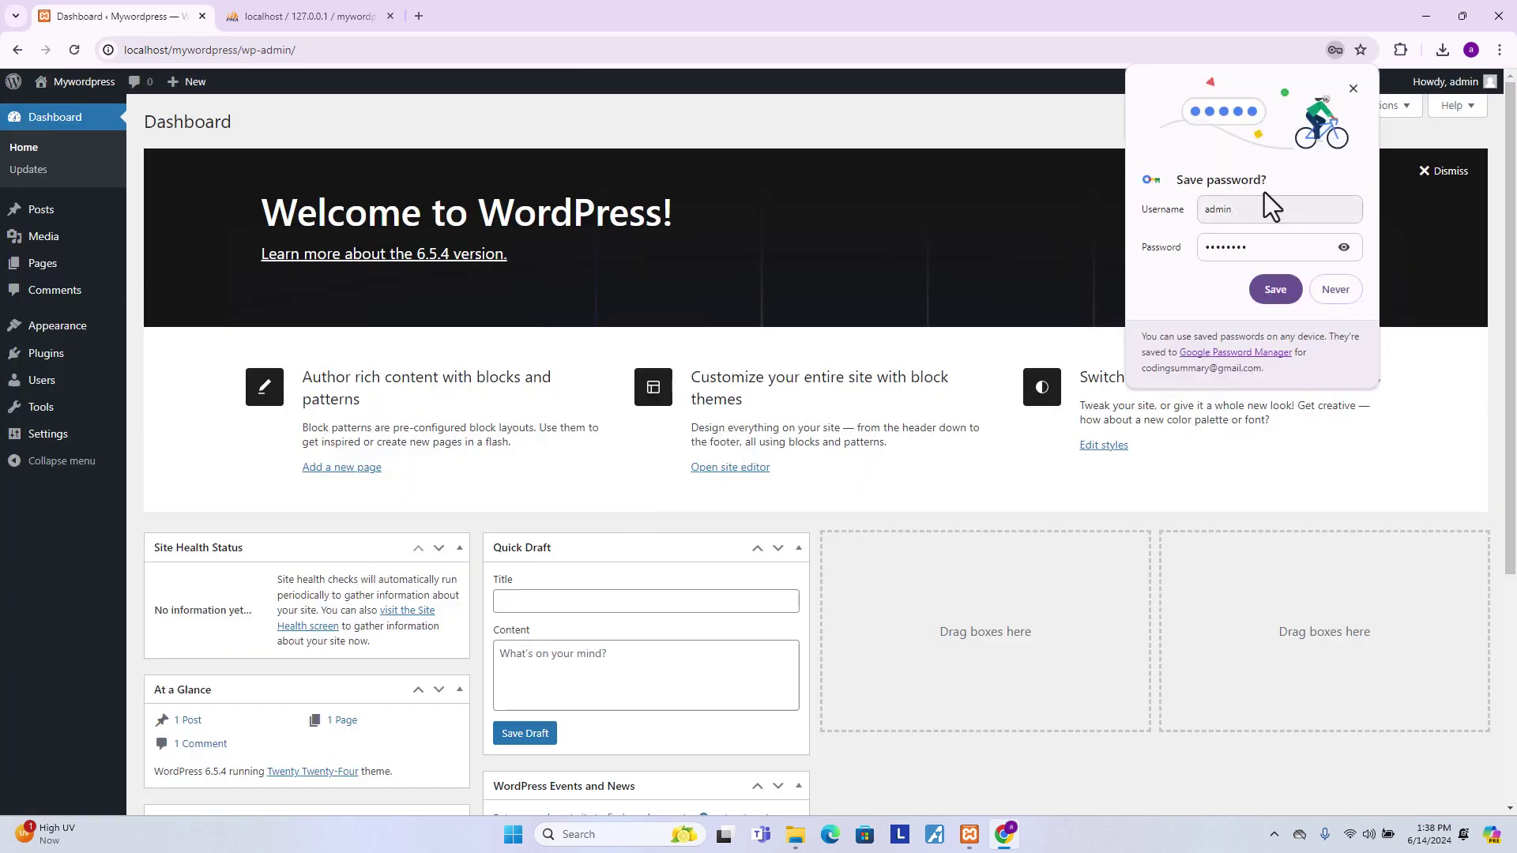
click(1353, 89)
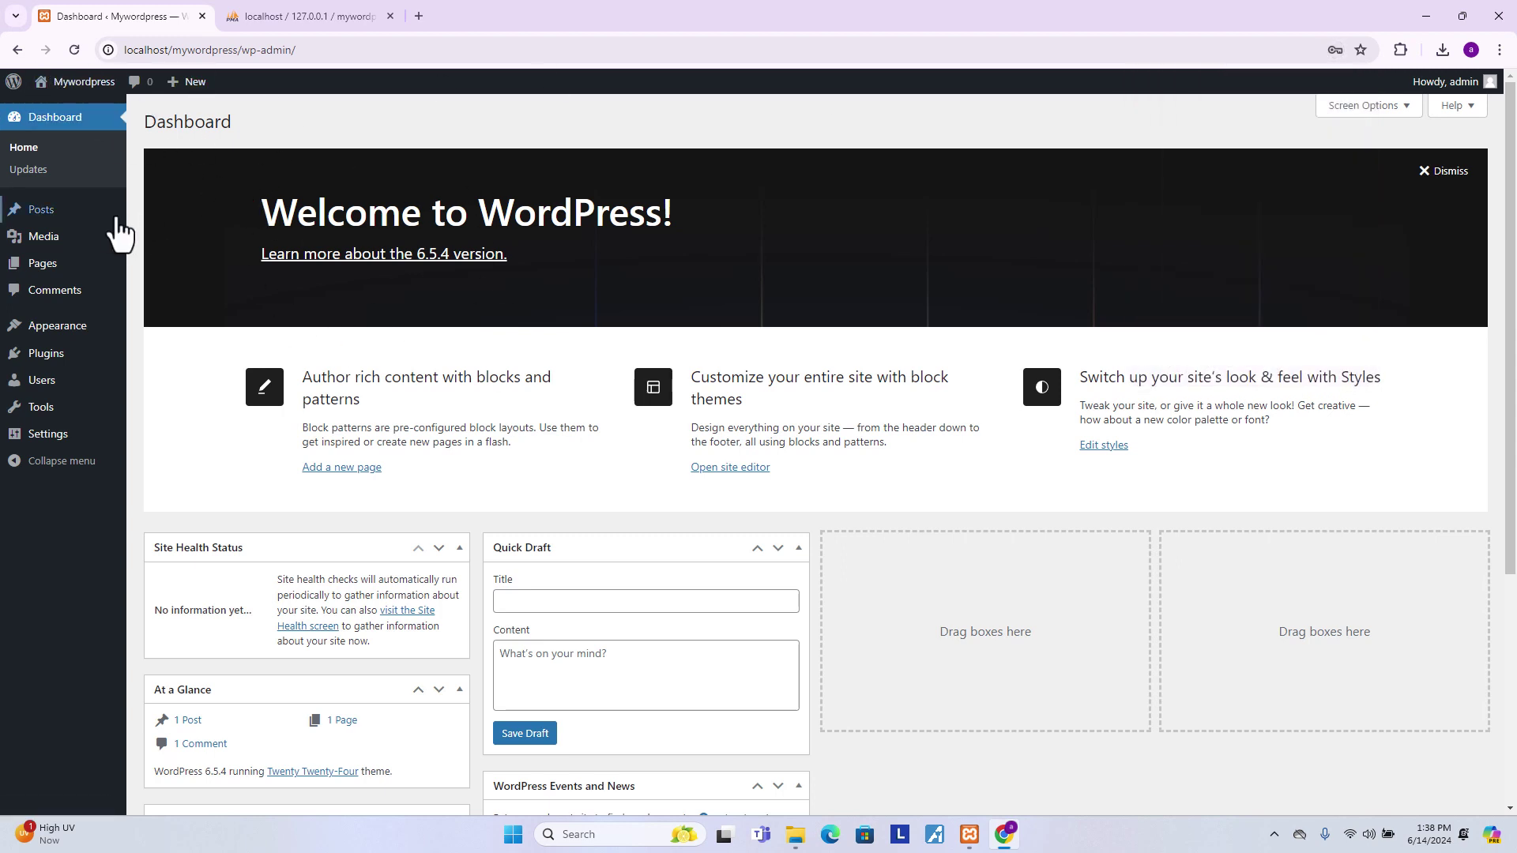
- Open the Posts list and the live site in a new tab, then start a new post
click(73, 231)
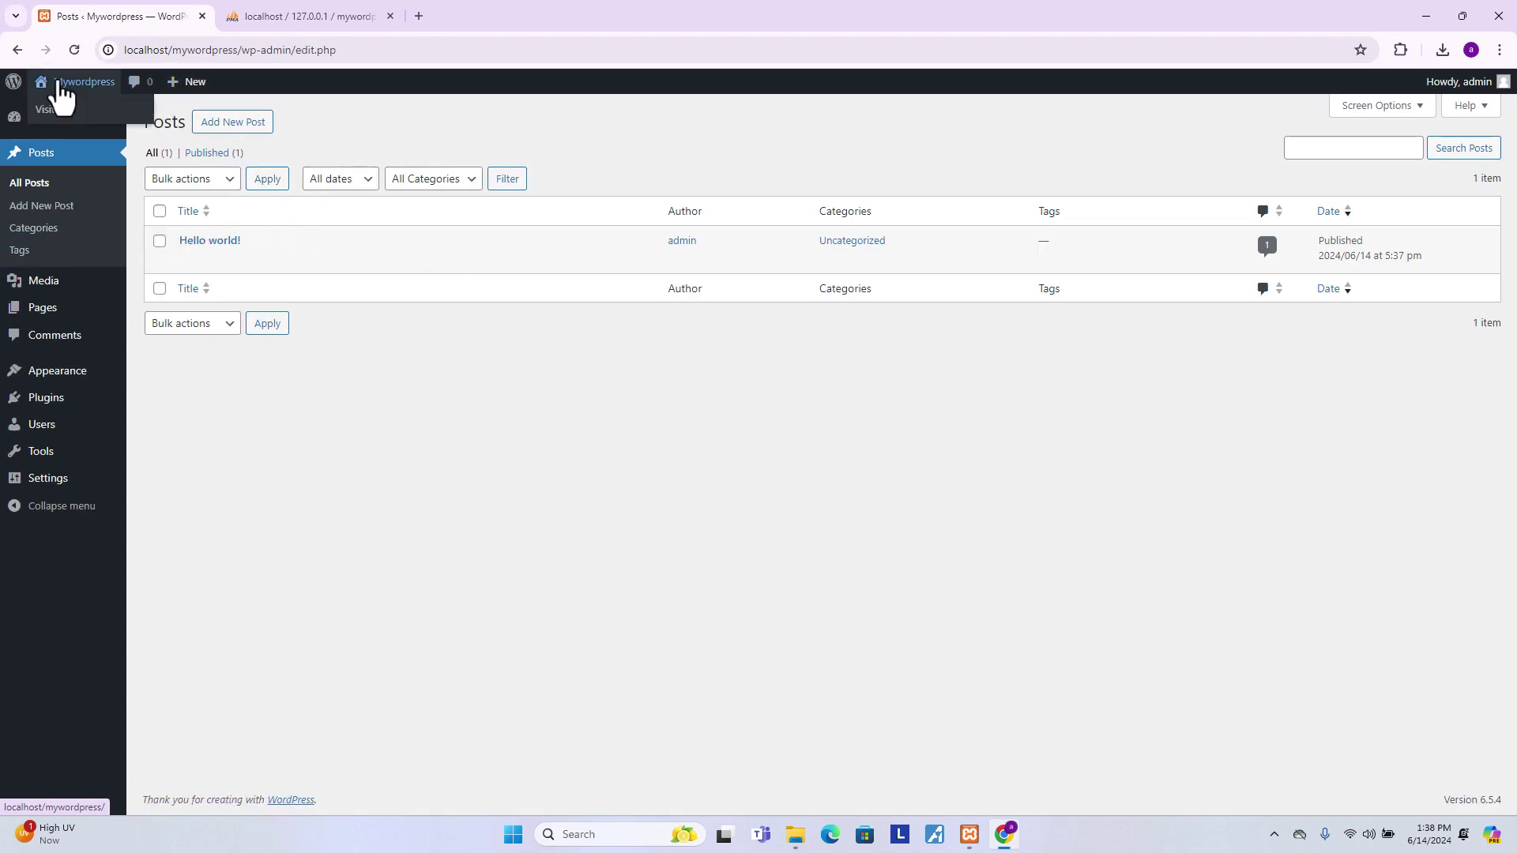
middle_click(83, 109)
click(316, 13)
scroll(662, 422, down, 10)
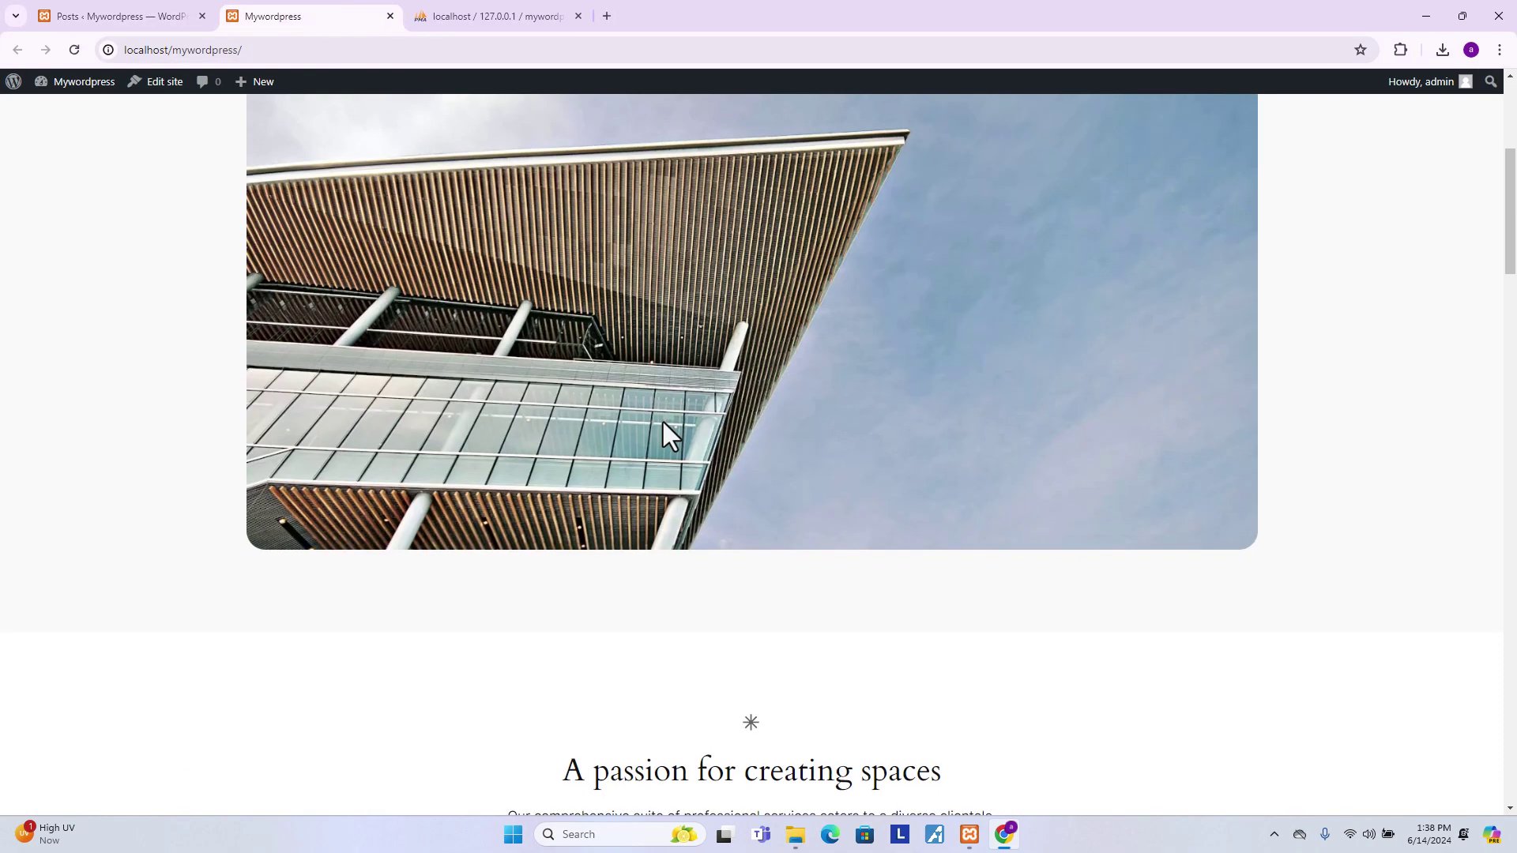
scroll(662, 433, up, 6)
click(193, 17)
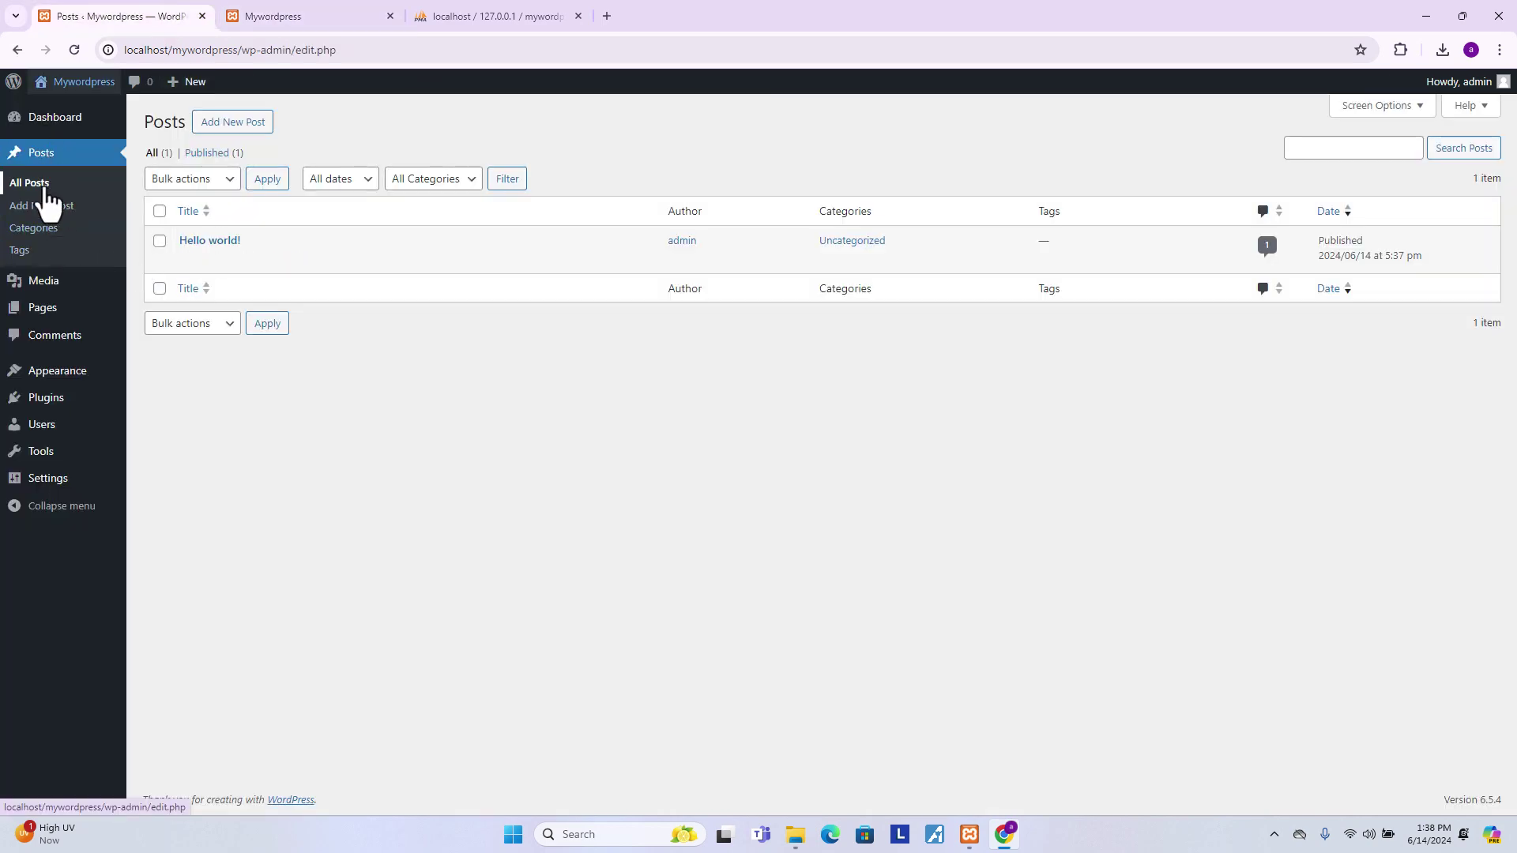
click(232, 131)
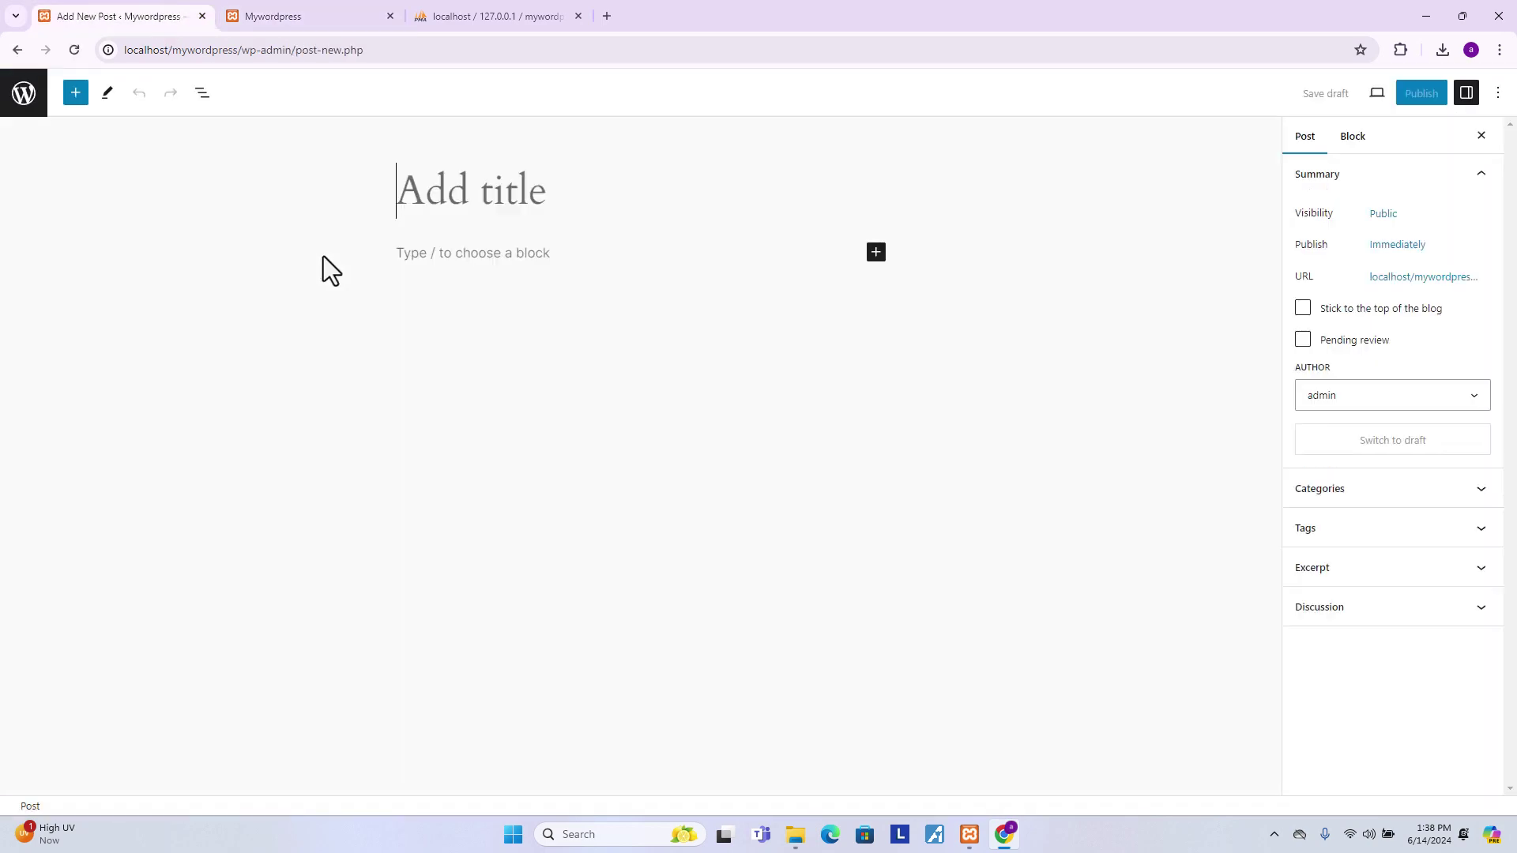
- Title the post 'Hi, This my wordpress' with three paragraphs: dafda, afsad and dafds
text(Hi)
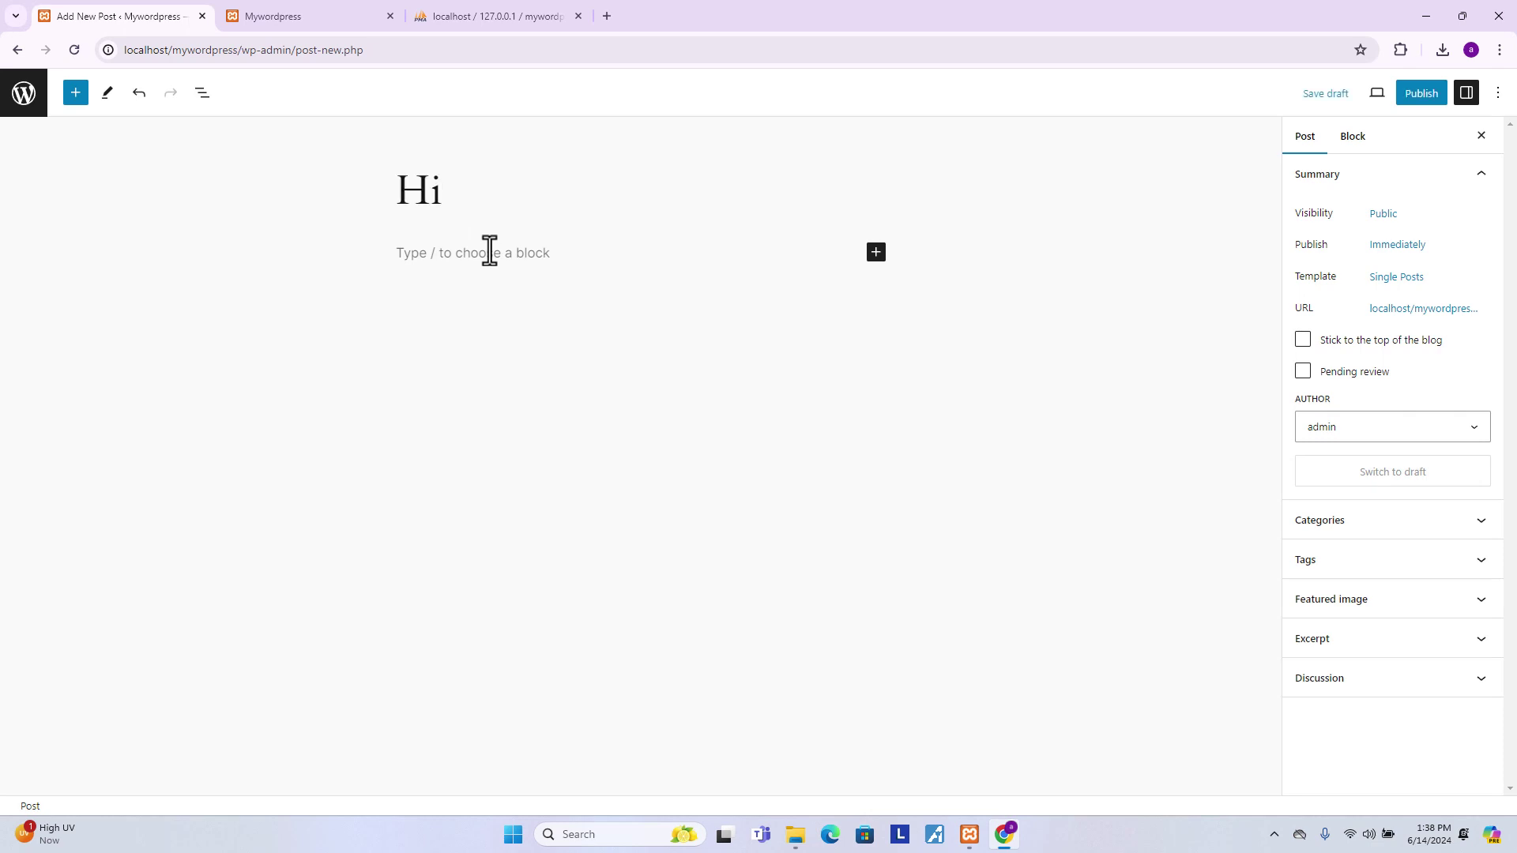
text(, This my wordpress)
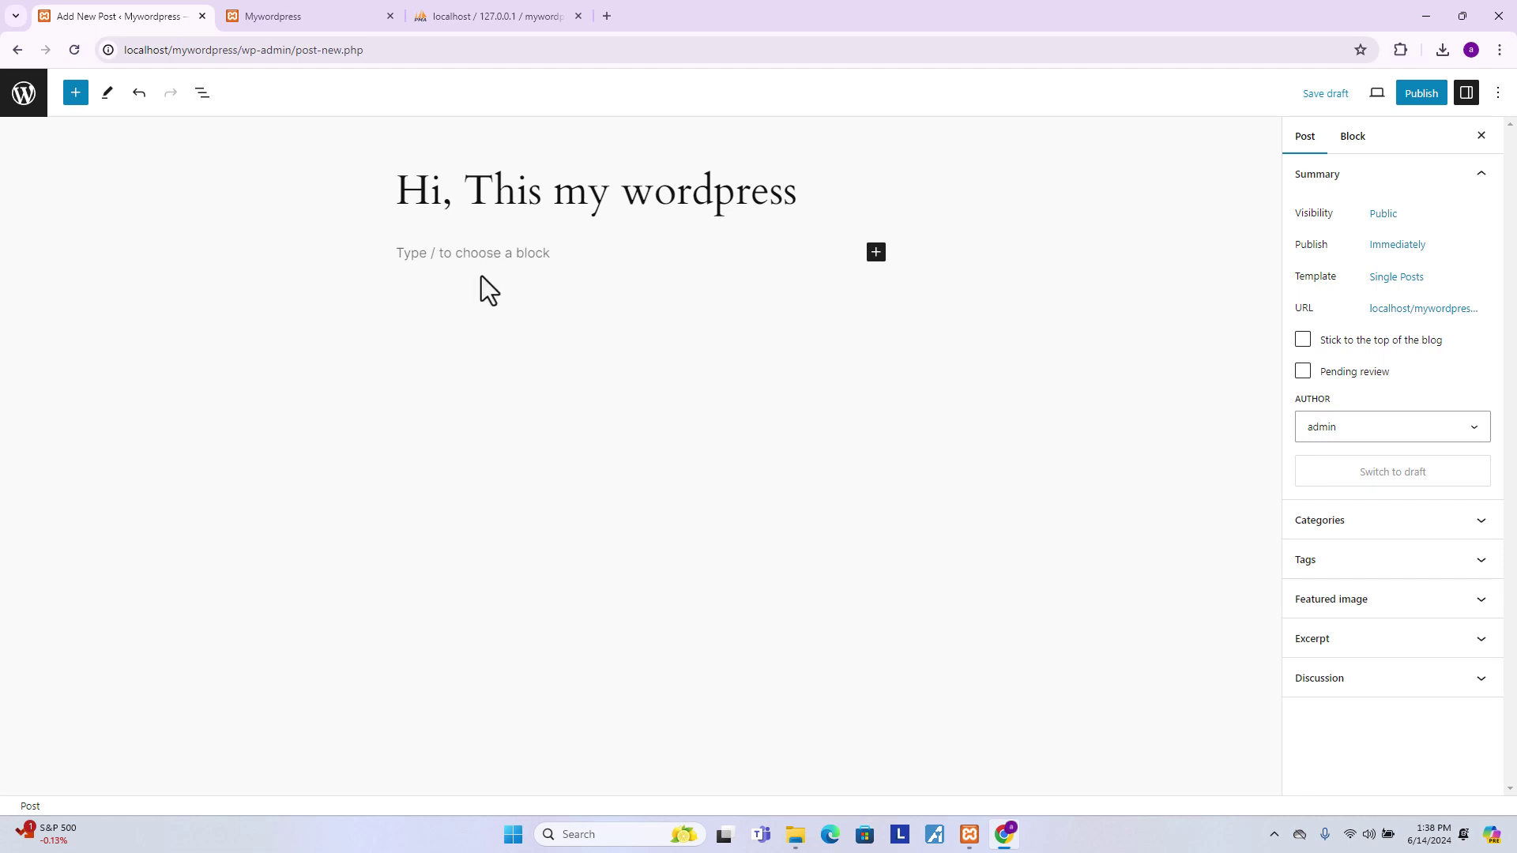
click(487, 259)
text(dafda)
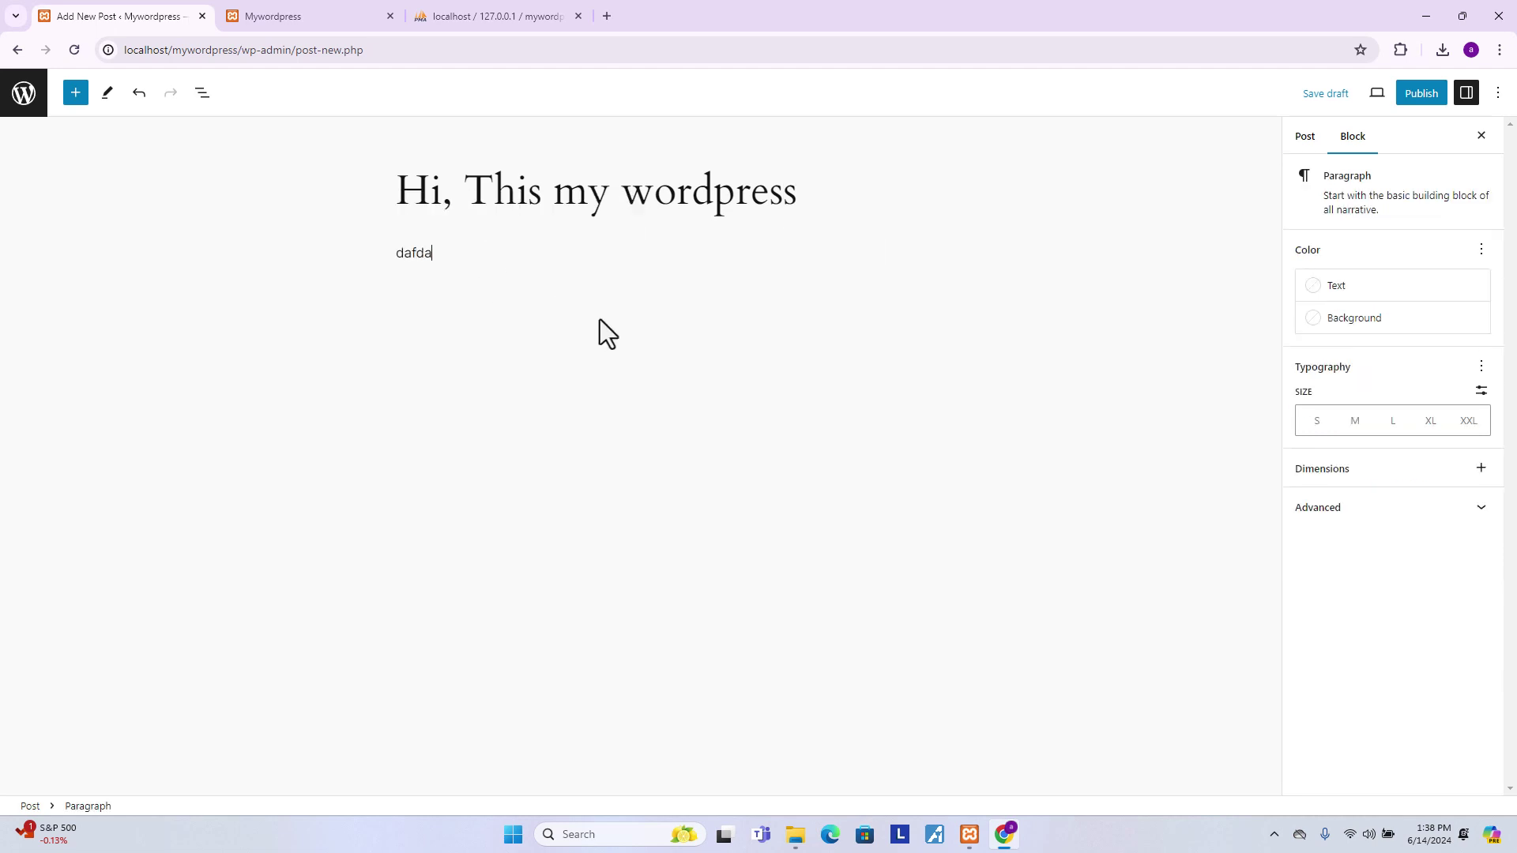
key(Return)
text(afsad)
key(Return)
text(dafds)
- Publish the post through the pre-publish panel
click(1420, 93)
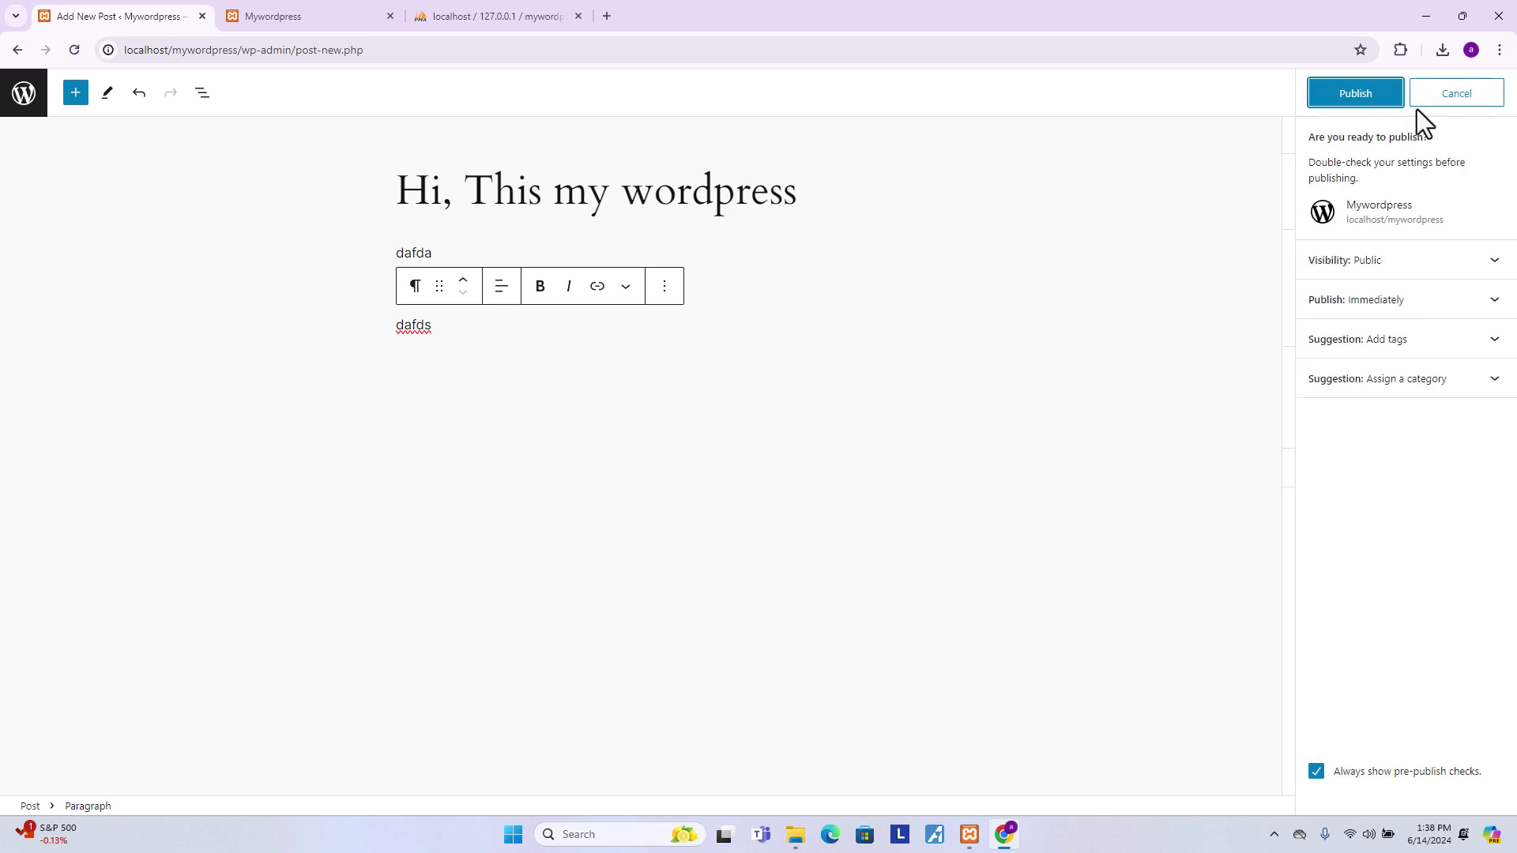
click(1356, 93)
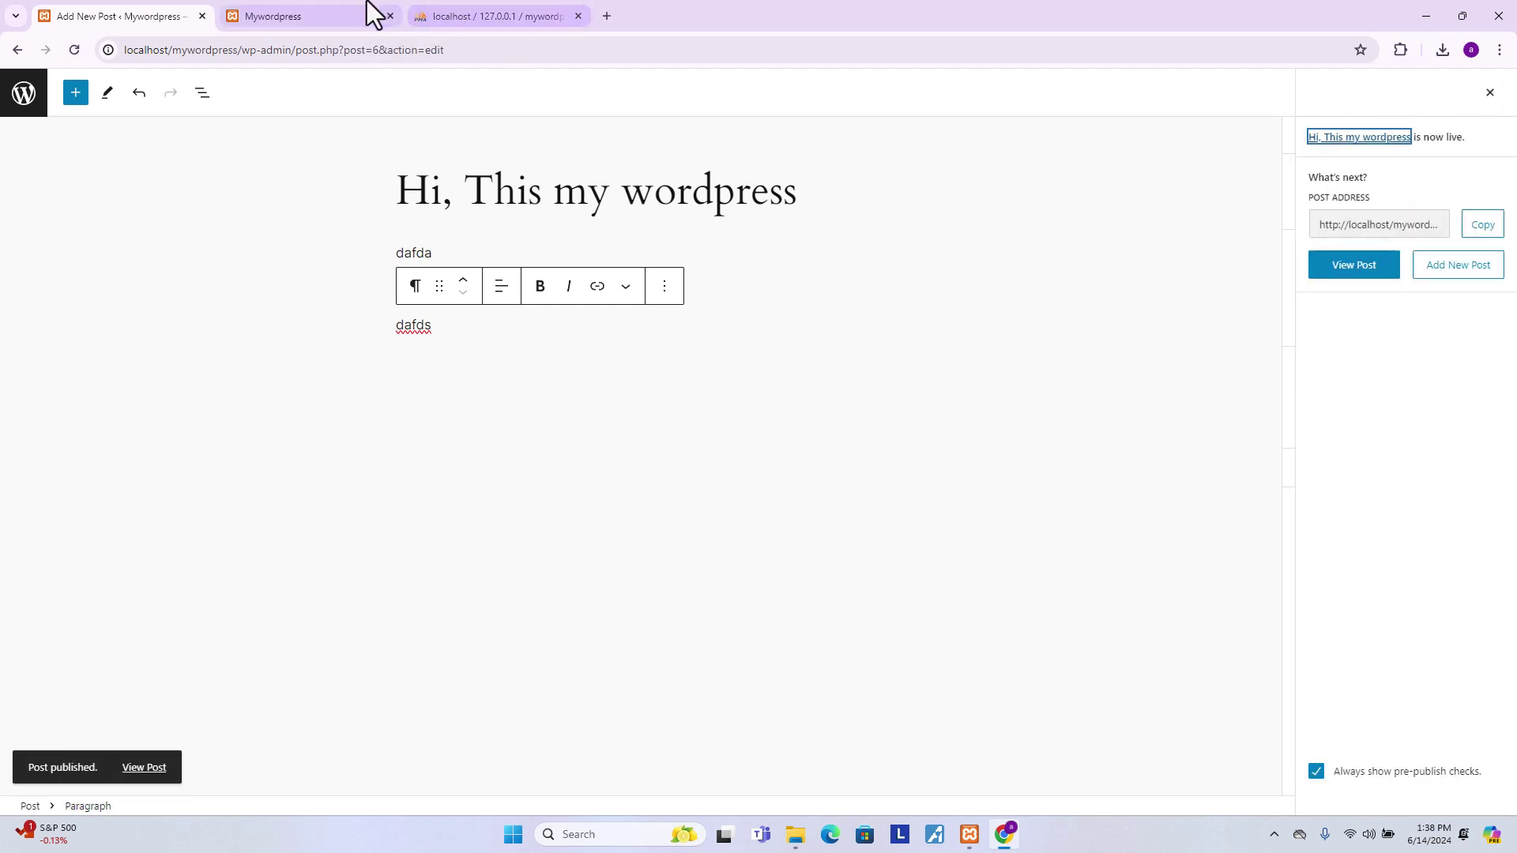
click(365, 14)
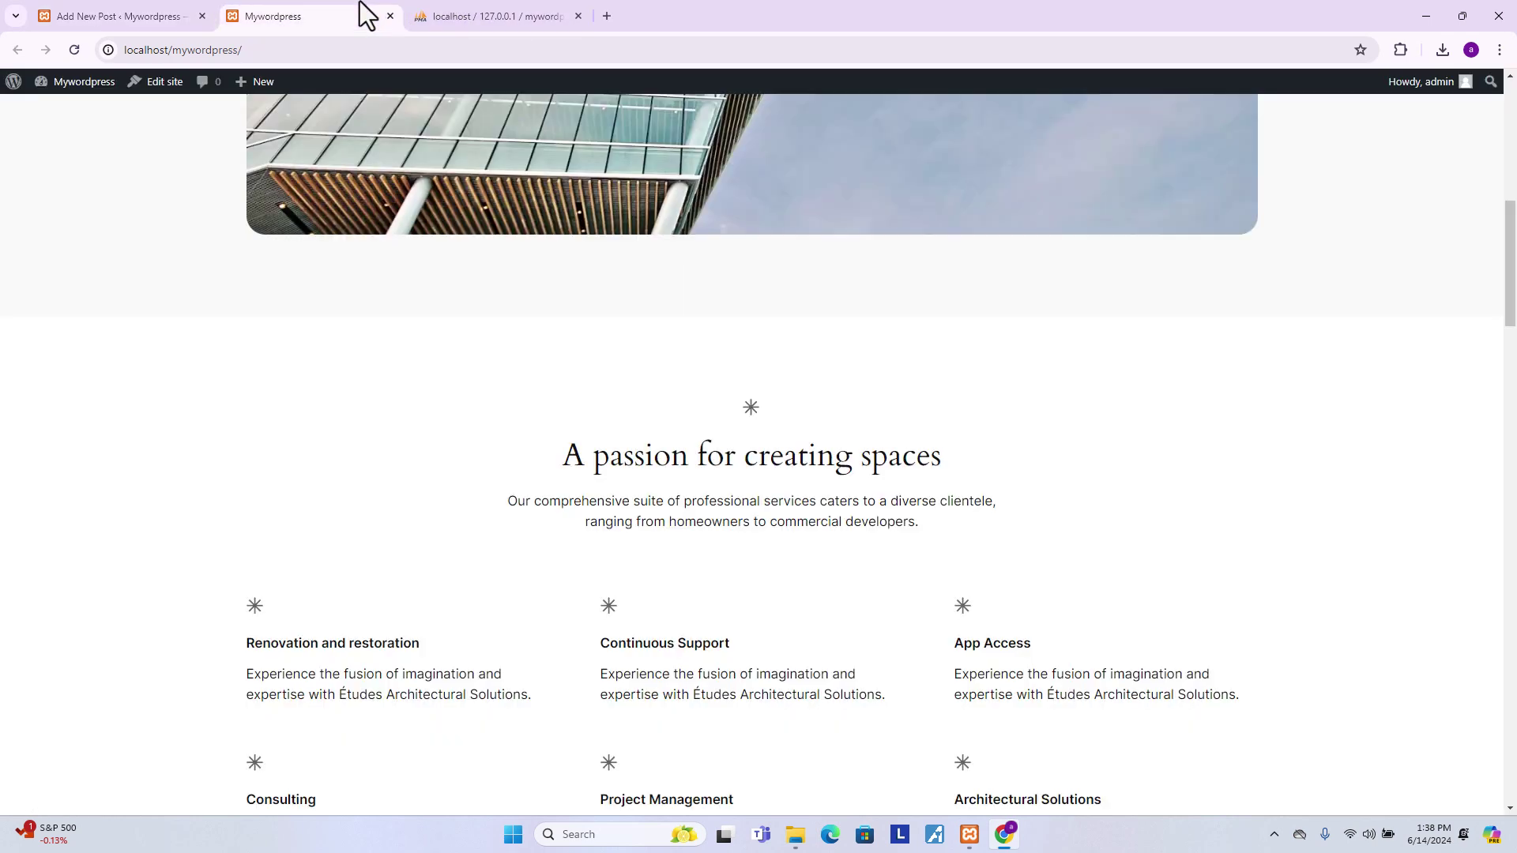
- Reload the site's front page and open the 'Hi, This my wordpress' post to view its paragraphs
click(244, 53)
key(Return)
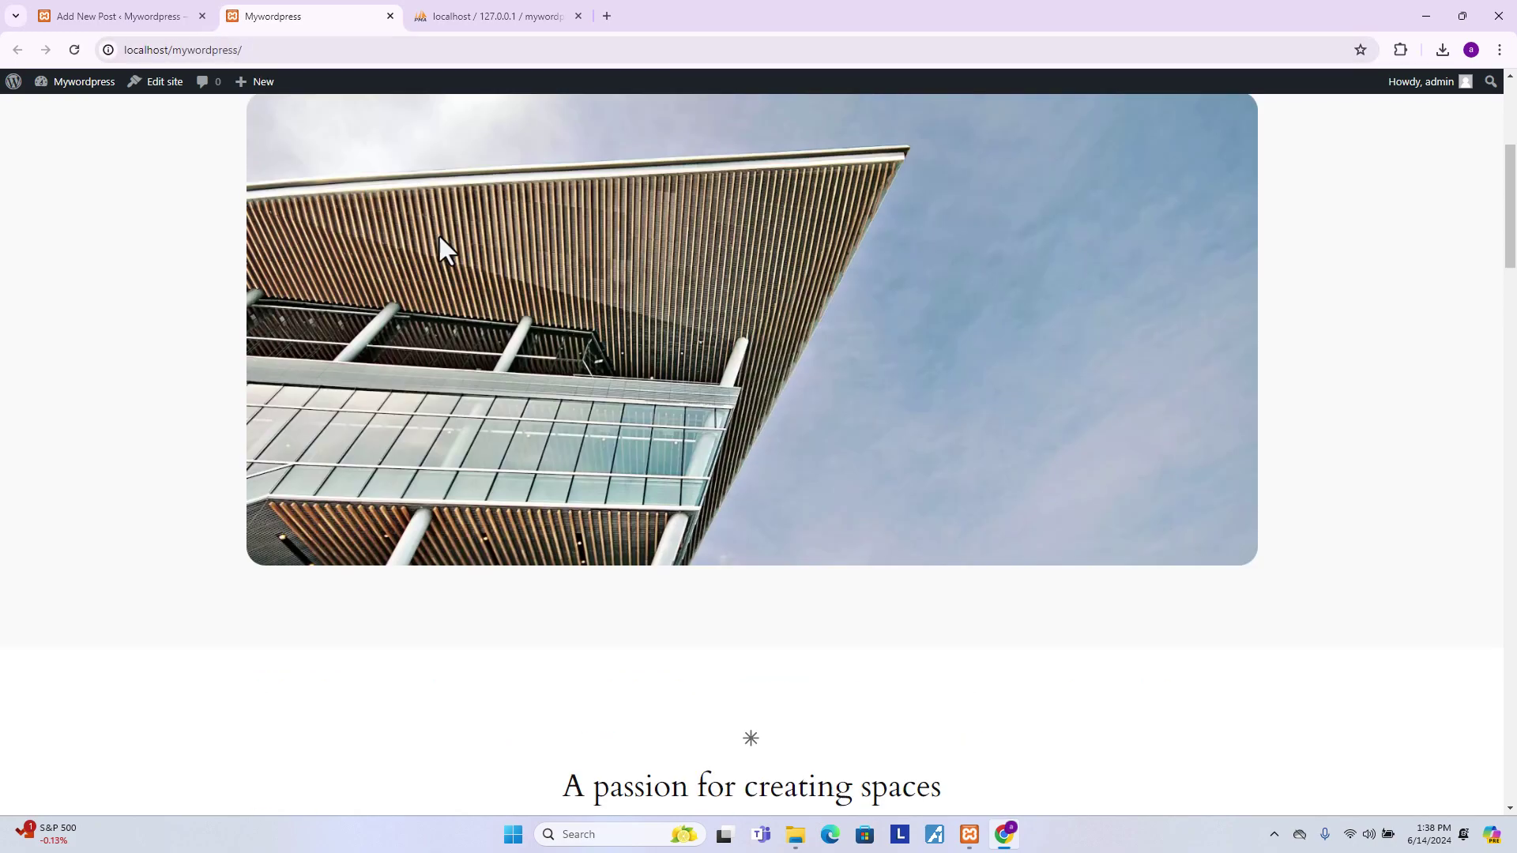
scroll(917, 241, down, 20)
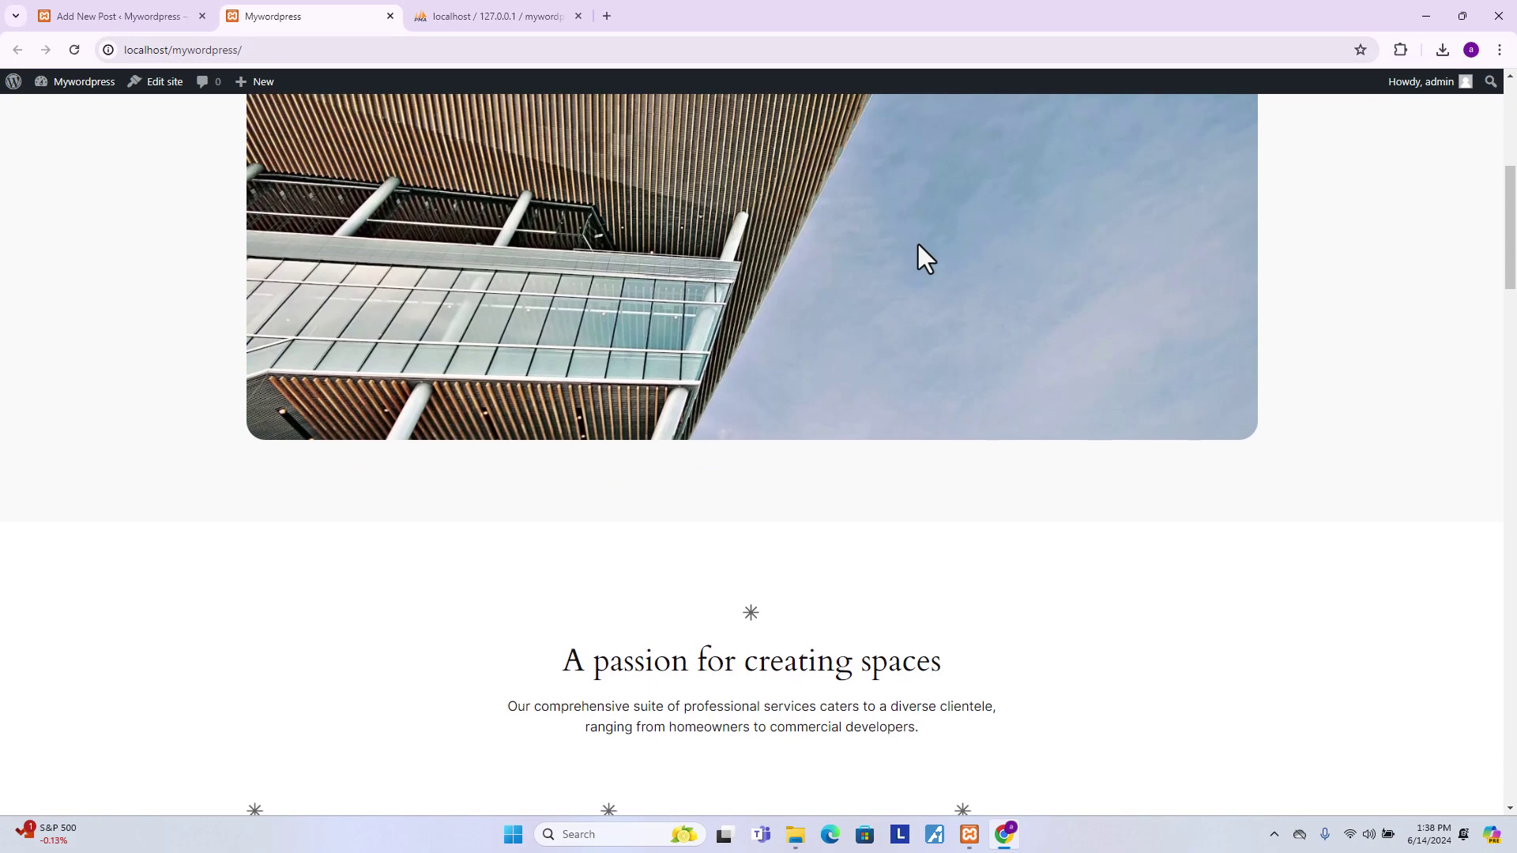
scroll(918, 244, down, 7)
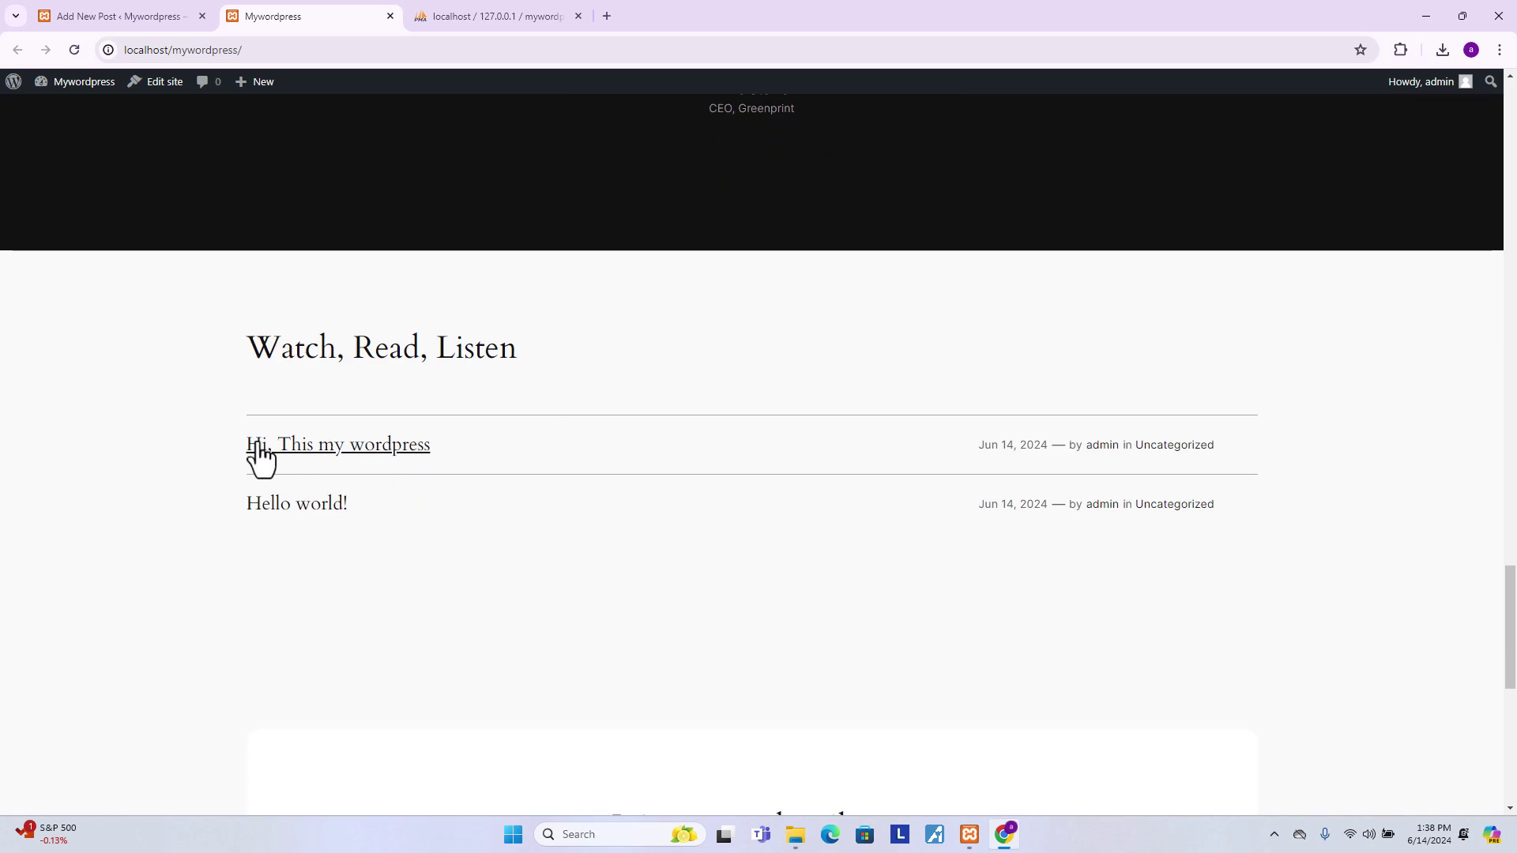
click(336, 455)
scroll(571, 397, down, 10)
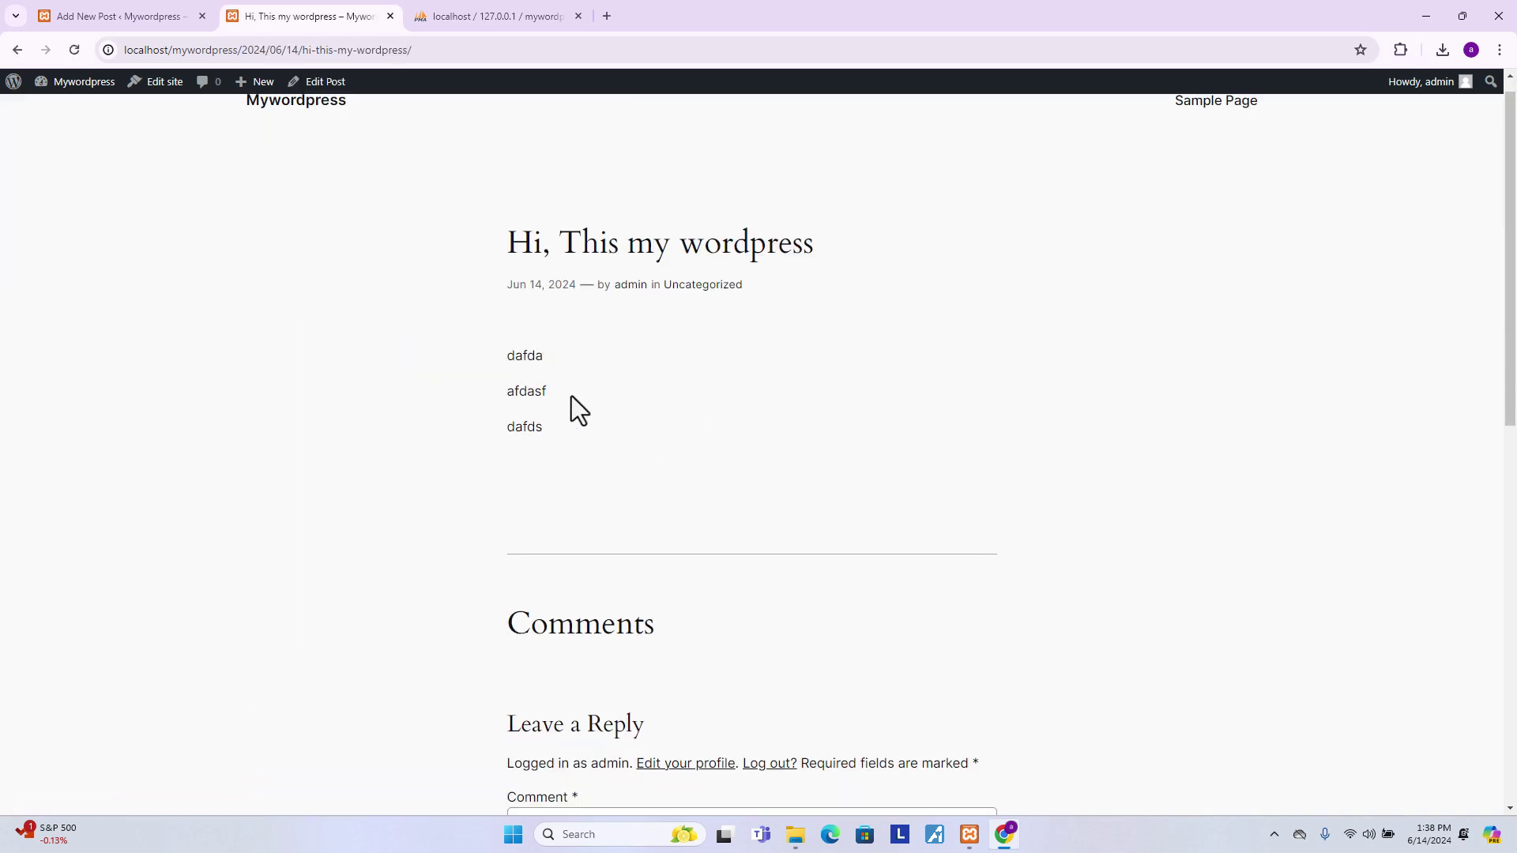
scroll(571, 397, up, 6)
scroll(572, 397, up, 4)
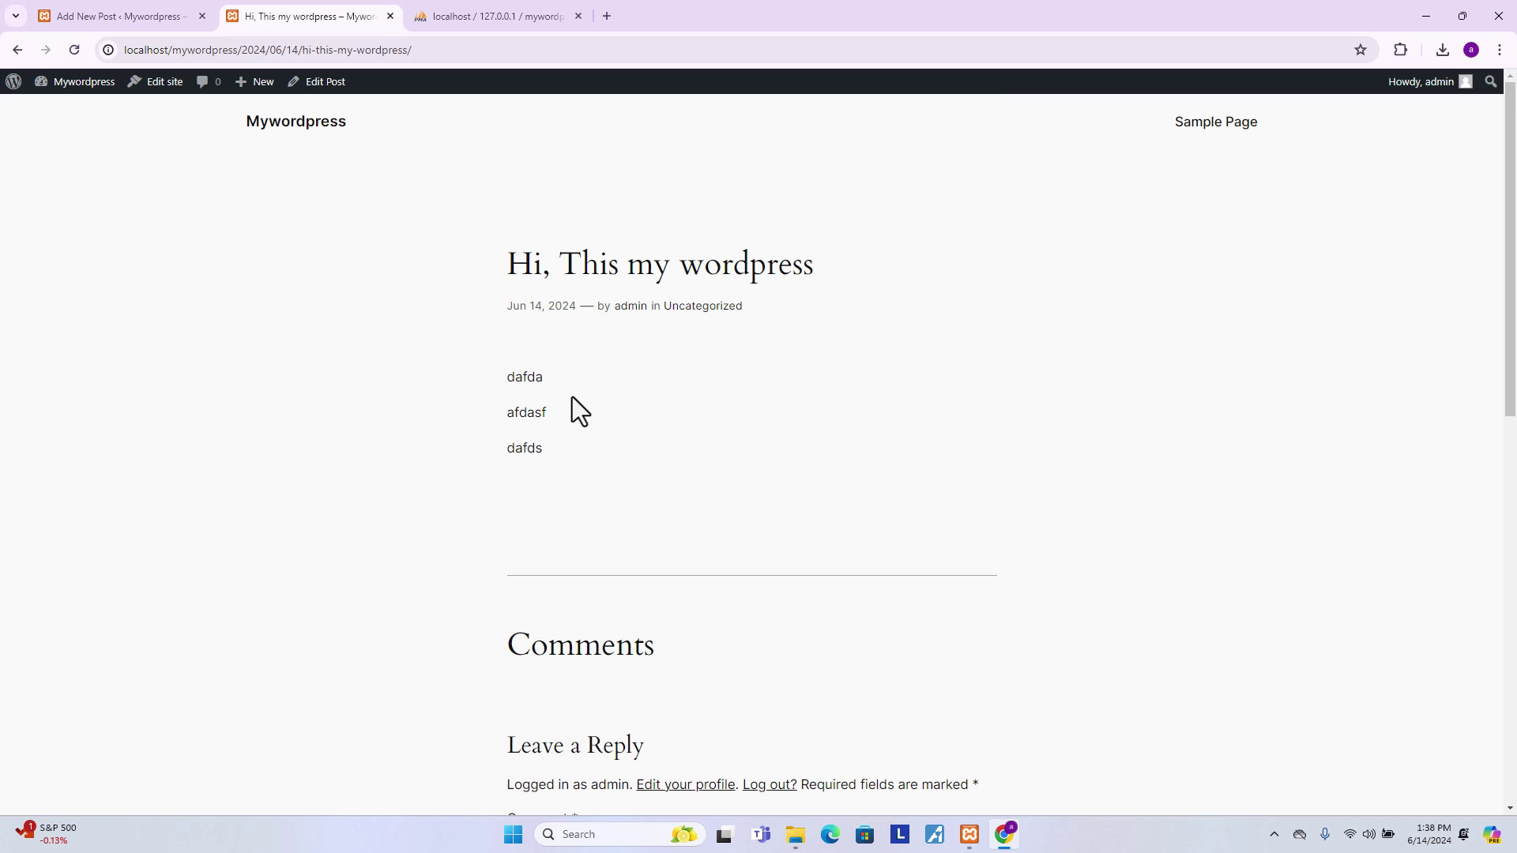